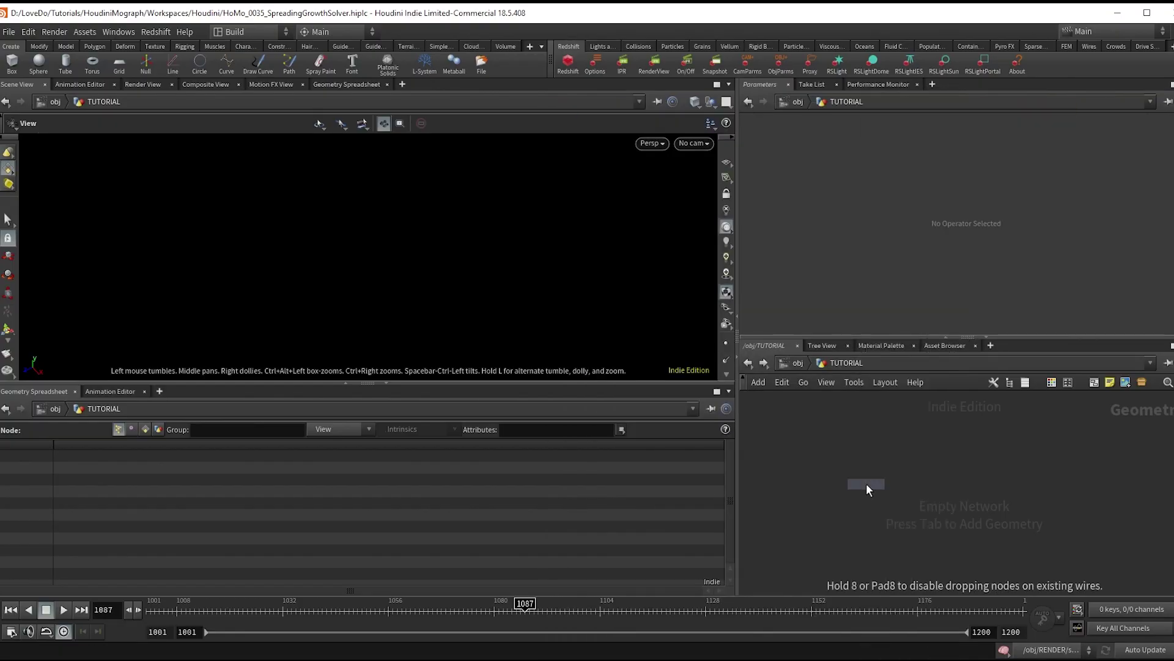
Add a Torus with uniform scale 2.5, 150 rows and 250 columns, checking its wireframe density
left_click(867, 484)
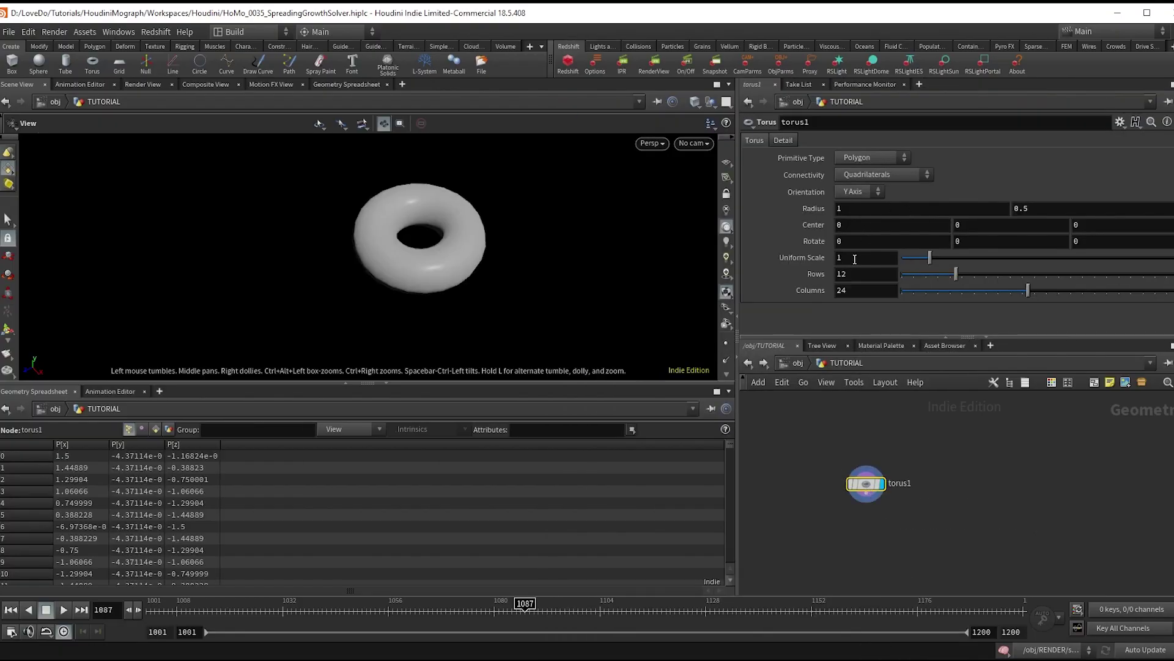
type("2.5")
key("Return")
middle_click_drag(618, 249, 673, 251)
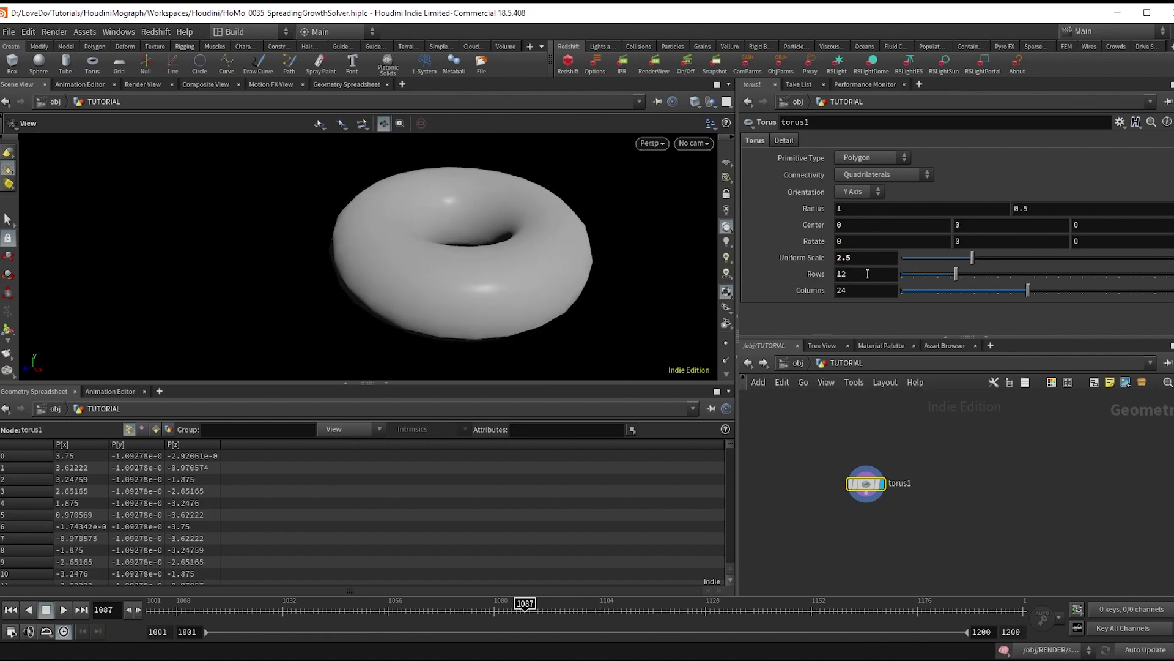
key("Tab")
type("25")
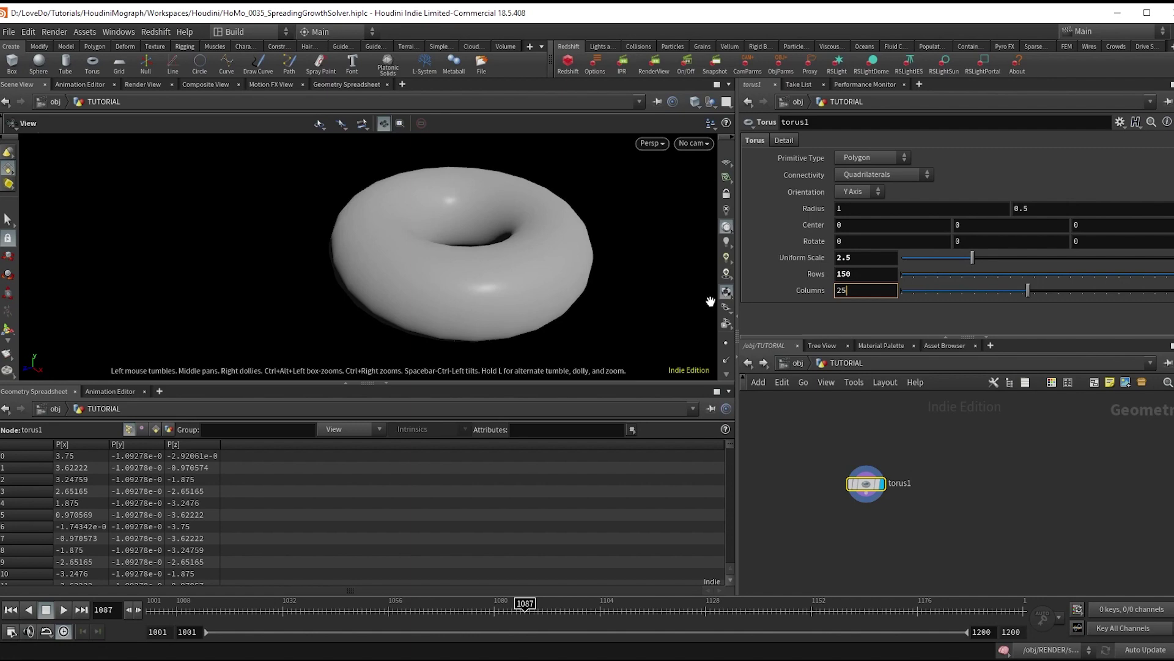
type("0")
key("Return")
key("w")
scroll(612, 275, "up", 5)
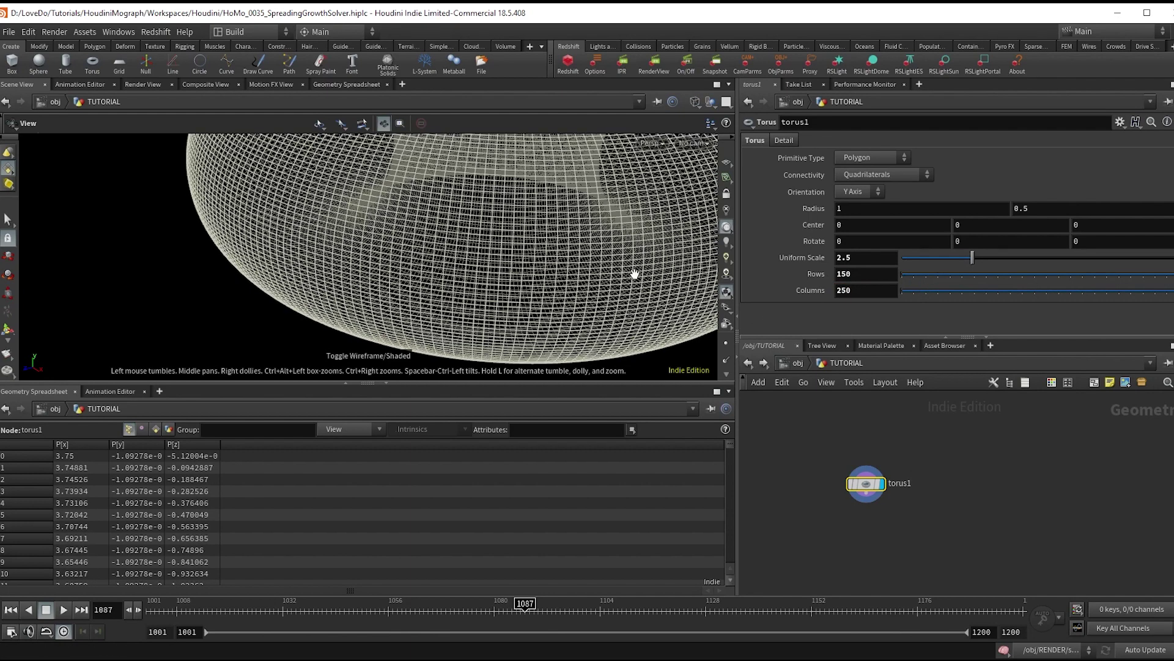
key("w")
scroll(634, 273, "down", 3)
View the scene through camera cam1
left_click(694, 143)
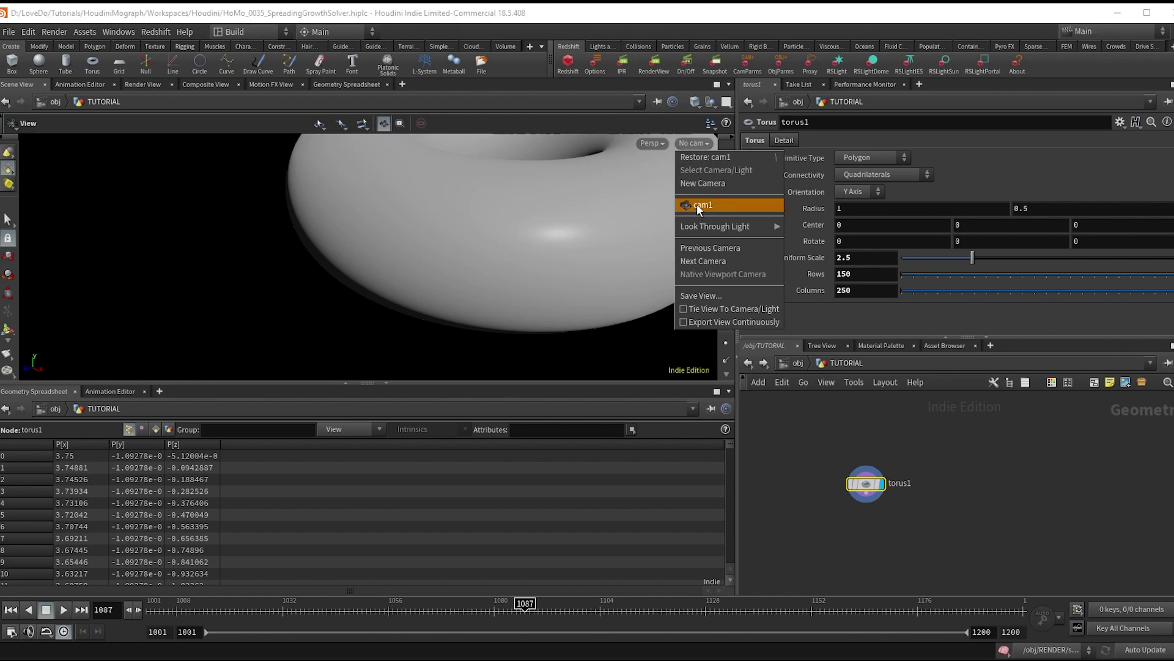
left_click(697, 205)
scroll(868, 498, "up", 3)
left_click(856, 483)
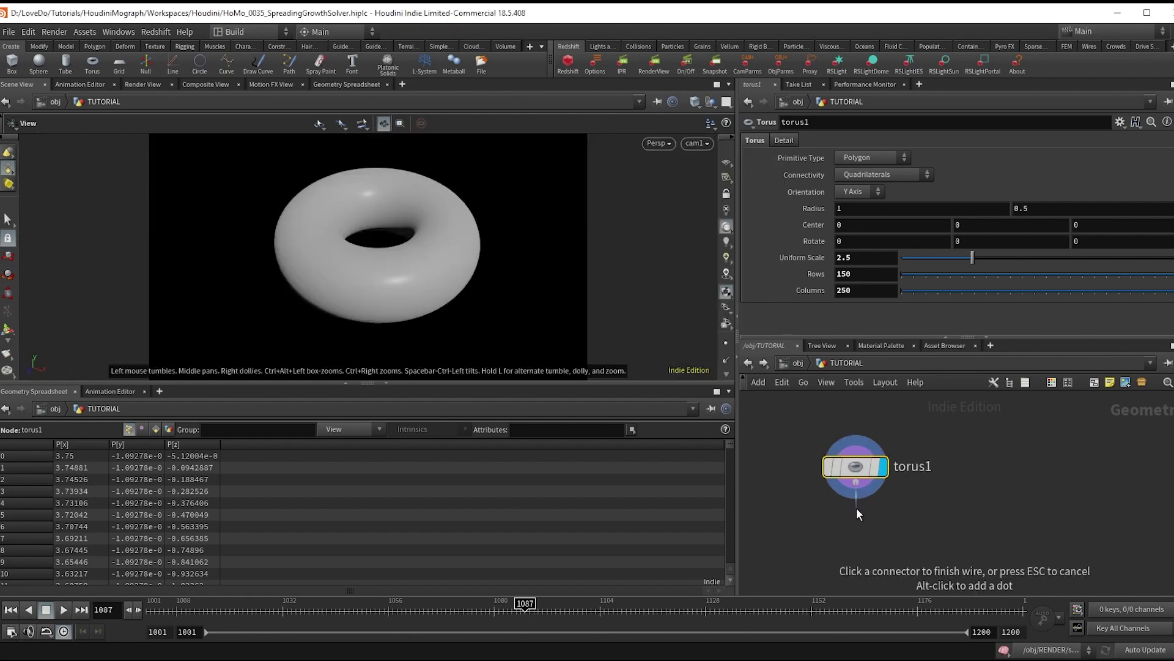
key("Tab")
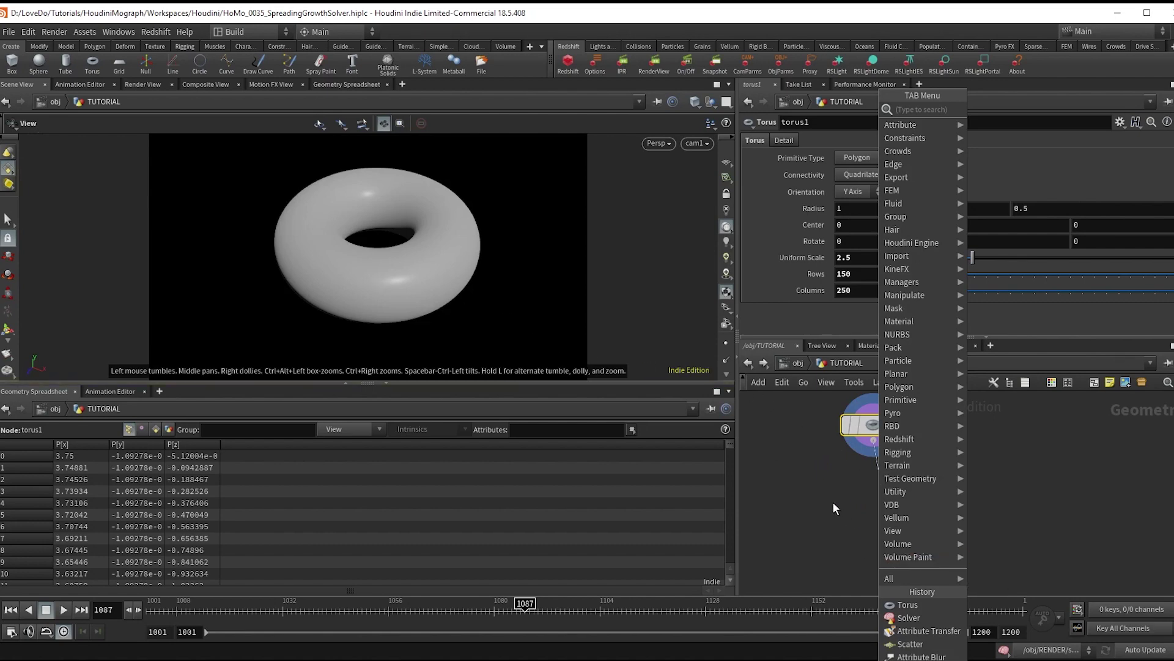
Add a Scatter node below torus1 and display its points in the viewport
type("scatte")
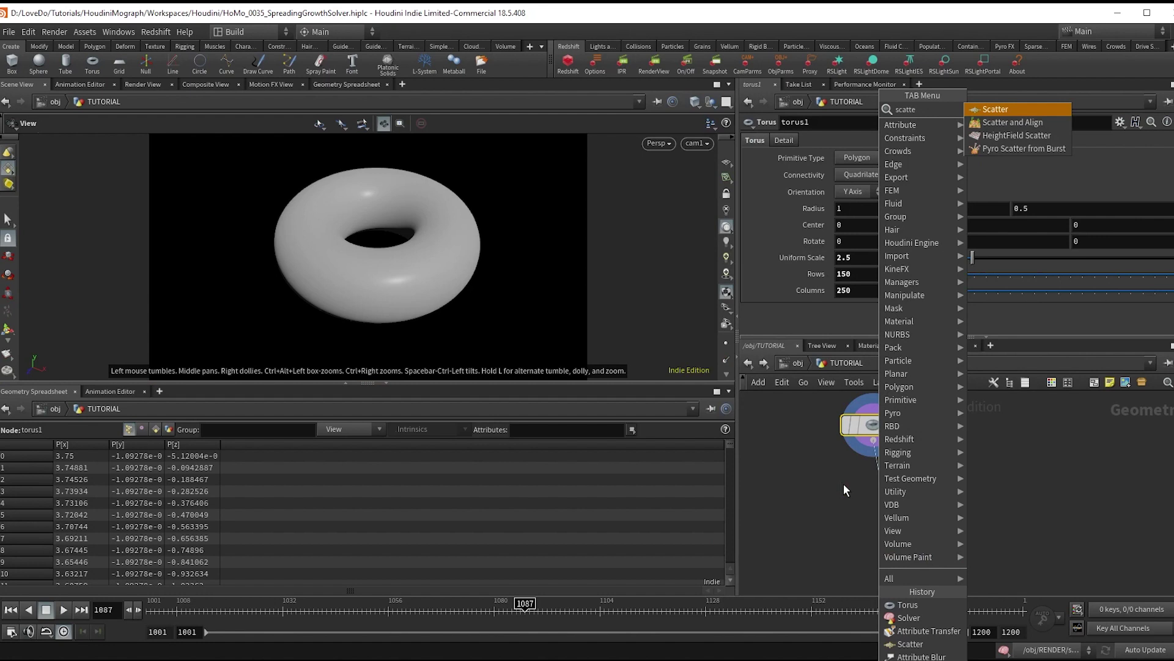
type("r")
key("Return")
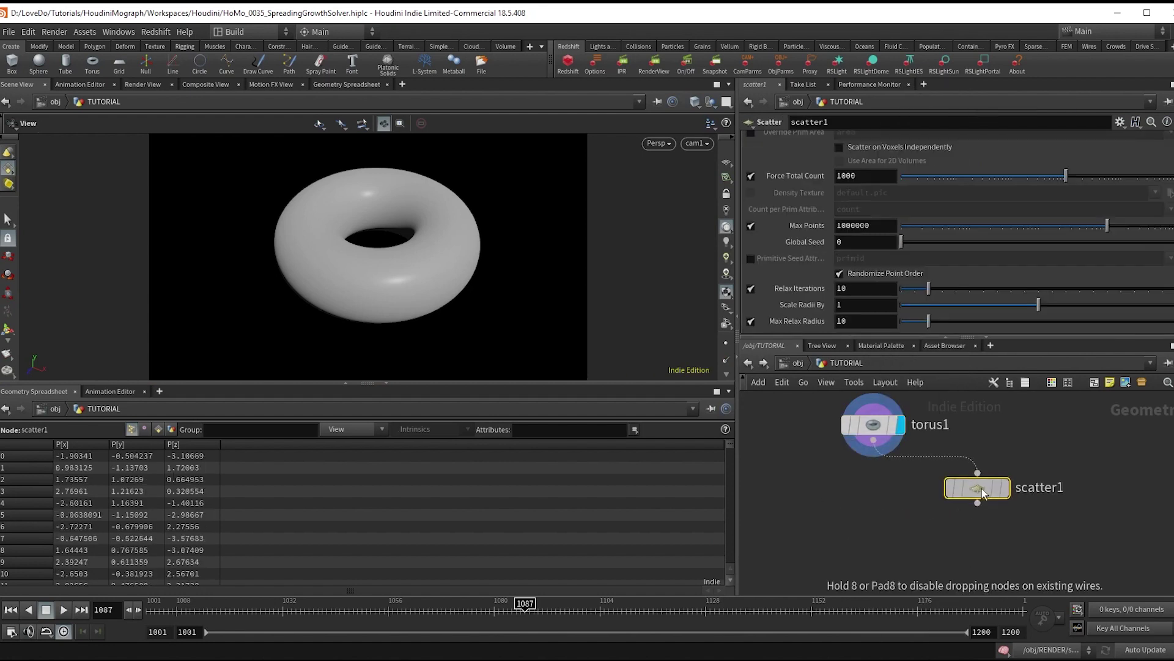
left_click(983, 490)
mouse_move(997, 489)
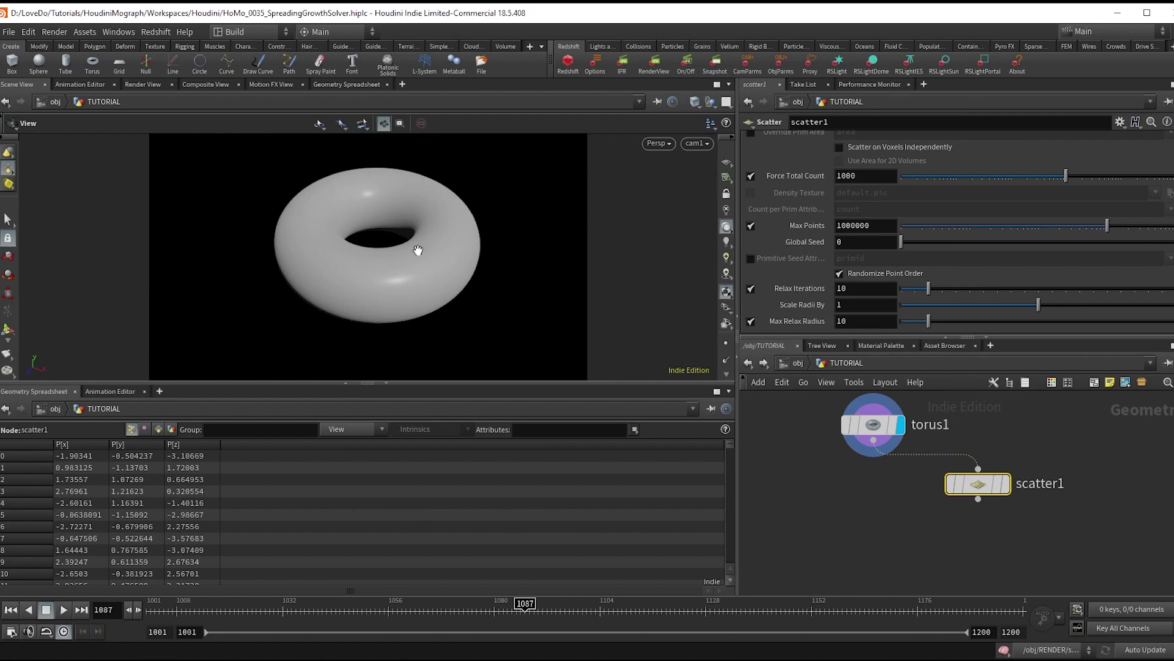
mouse_move(971, 482)
left_mouse_down()
mouse_move(947, 478)
mouse_move(960, 476)
left_mouse_up()
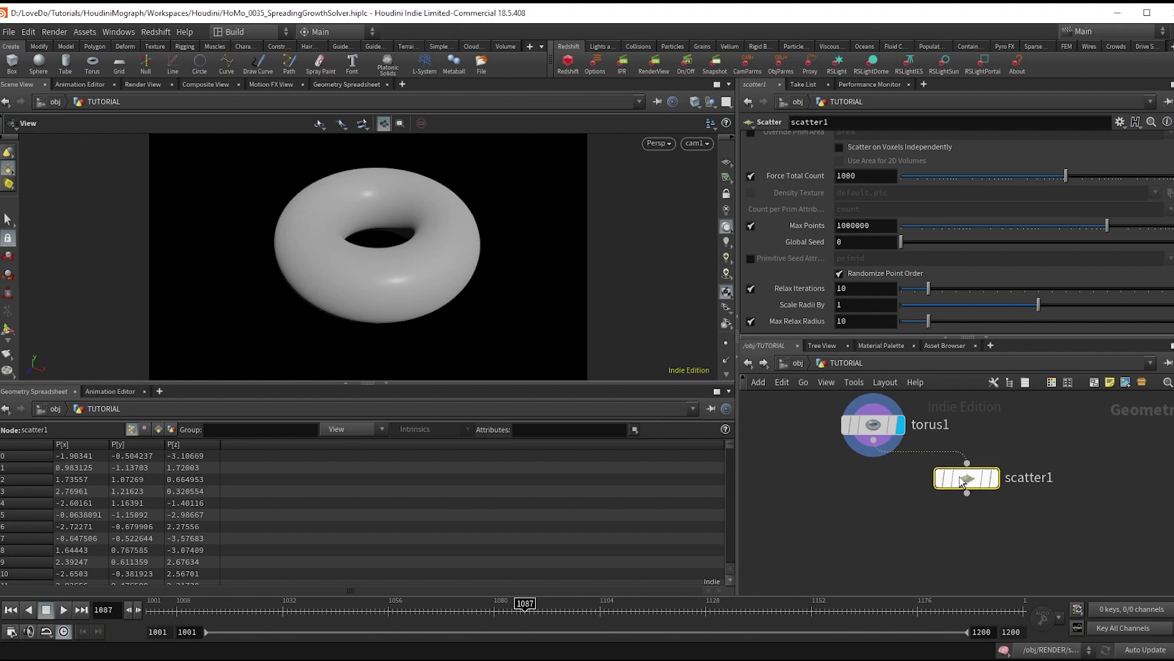
left_click_drag(735, 473, 702, 473)
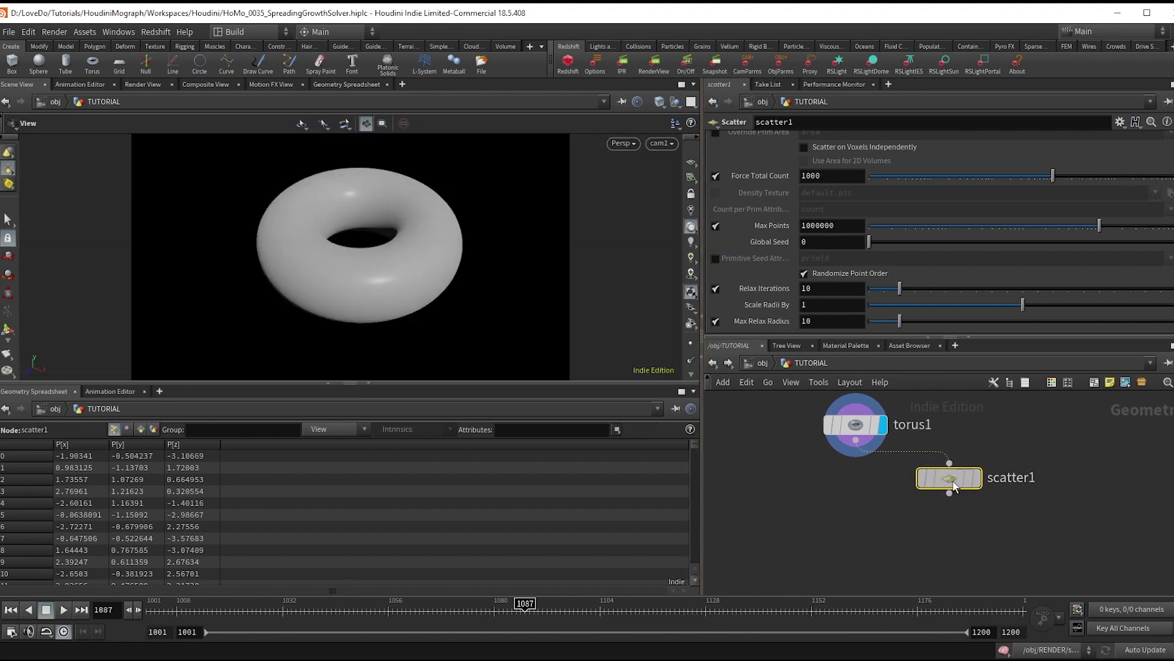
left_click(976, 481)
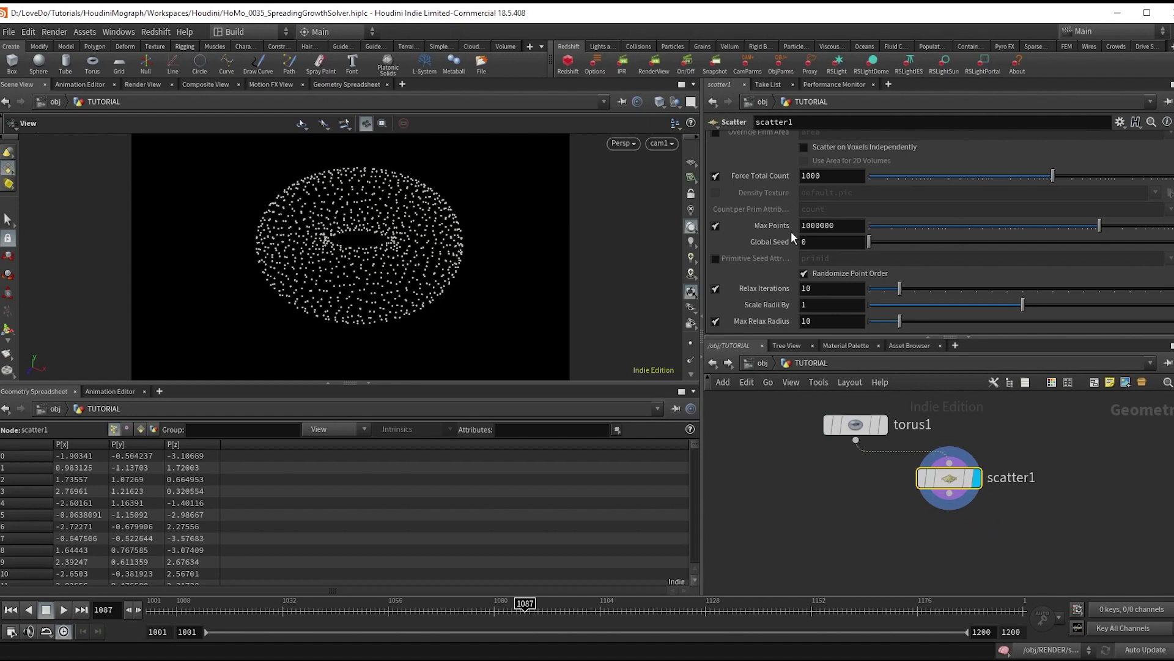
Turn off Relax Iterations and set Force Total Count to sin($F*30)
left_click(715, 289)
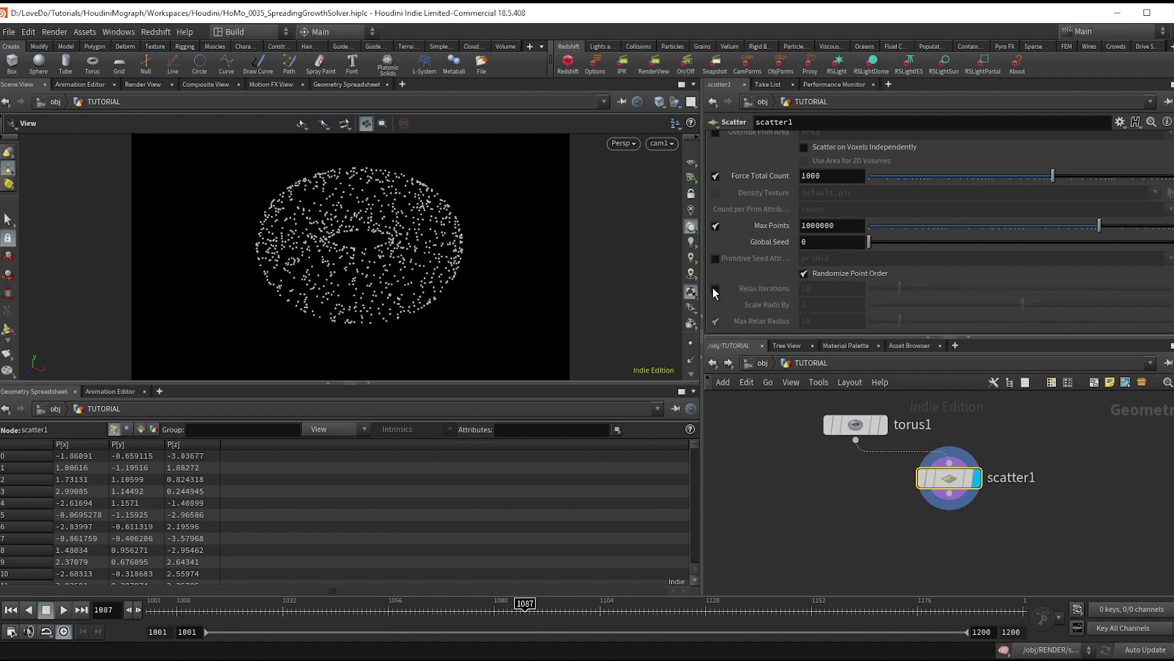
left_click(817, 176)
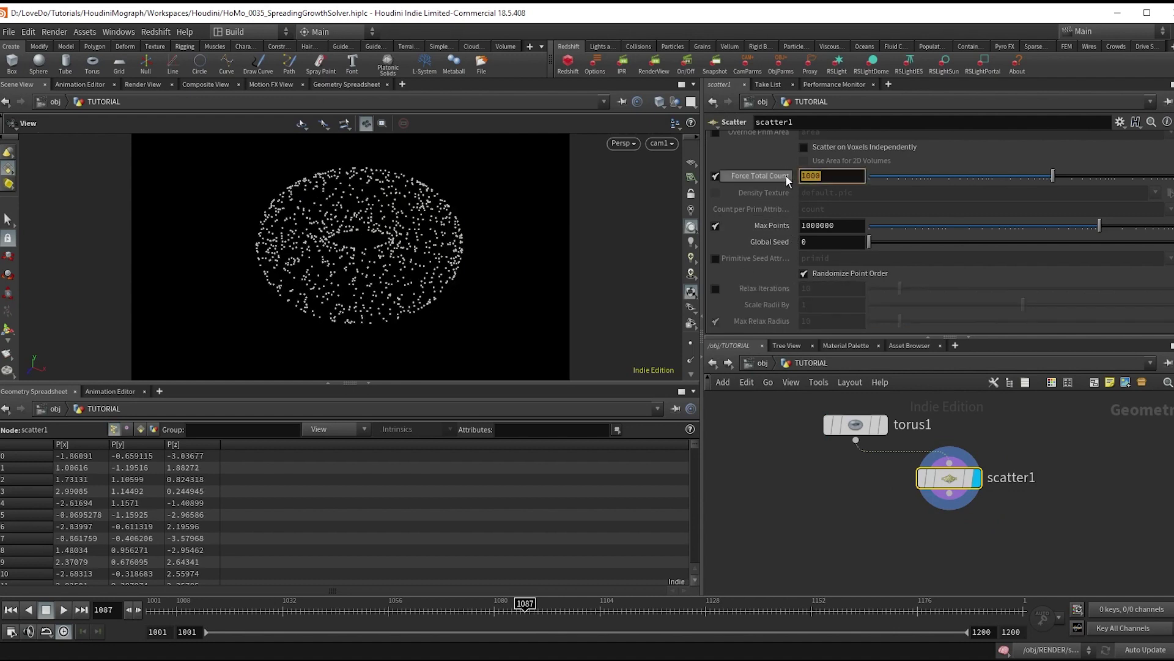
type("sin($F")
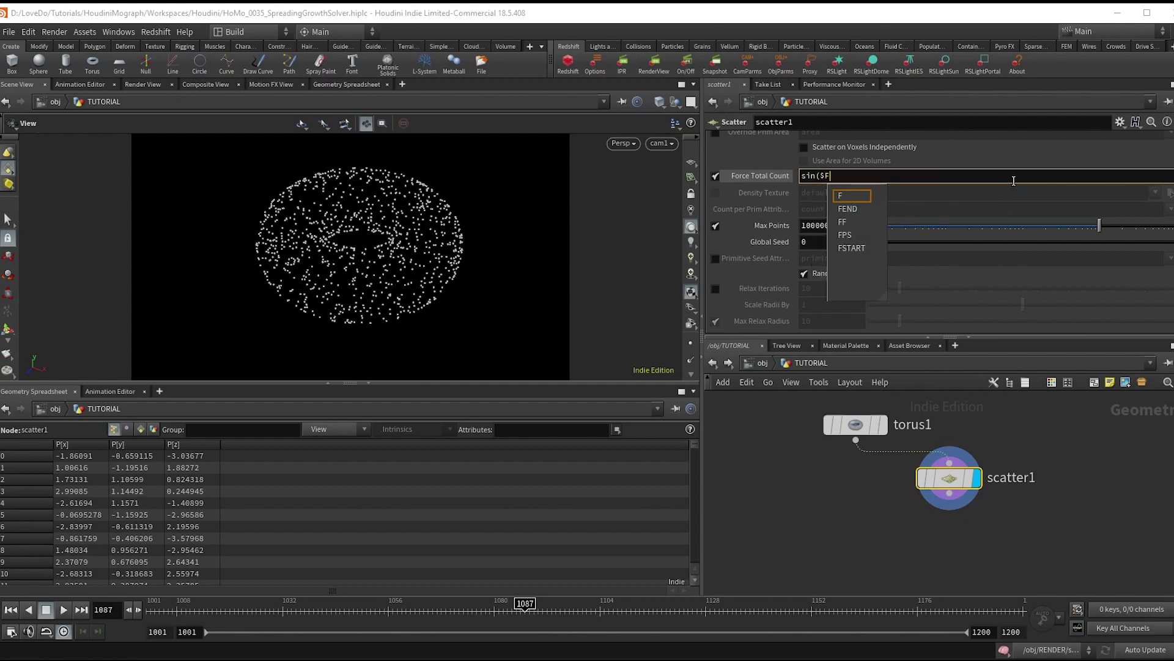
type("*30)")
key("Return")
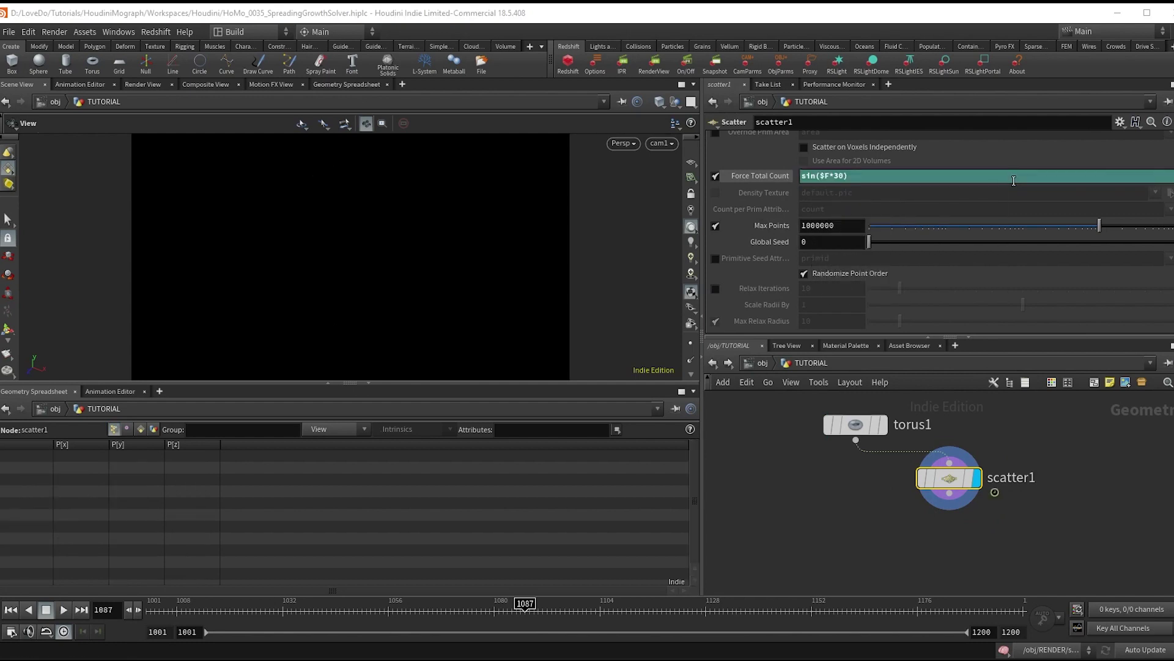
Set the Global Seed to $F and play the animation to check the scatter
left_click_drag(252, 606, 833, 607)
left_click(66, 611)
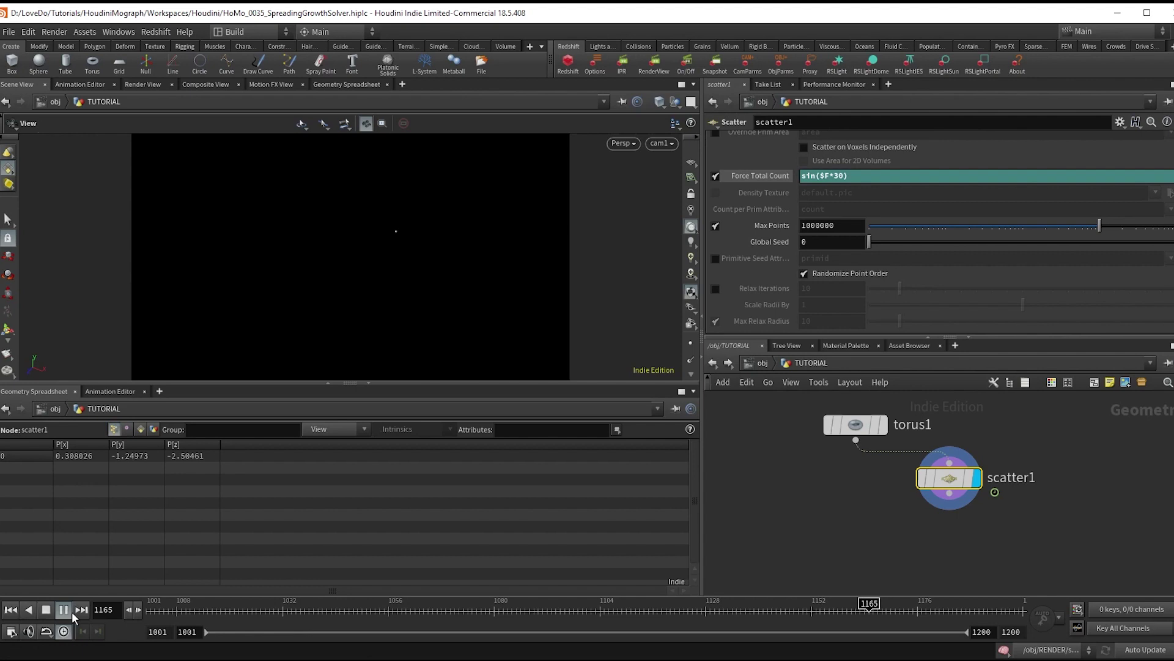
left_click(67, 610)
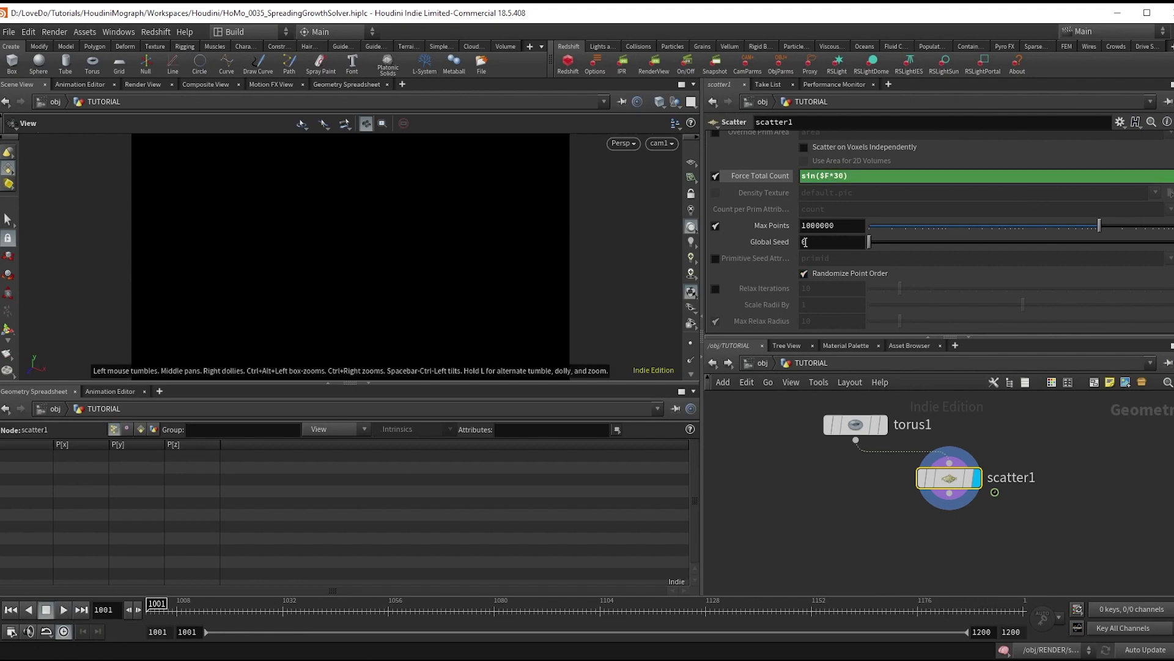
type("$F")
key("Return")
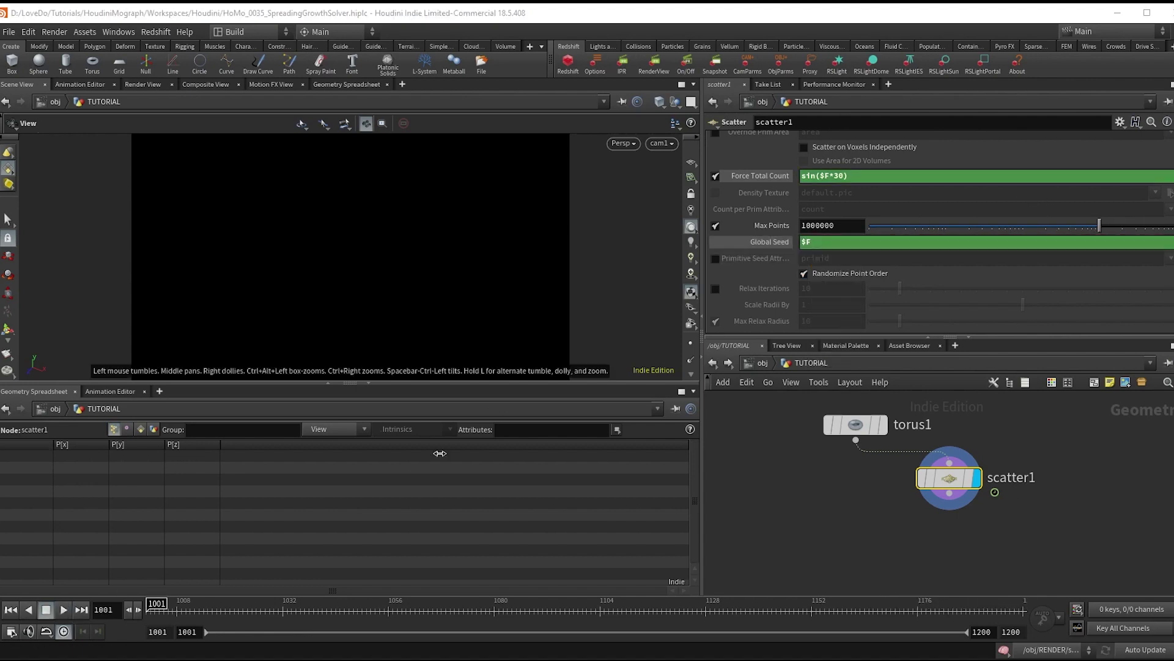
left_click(66, 610)
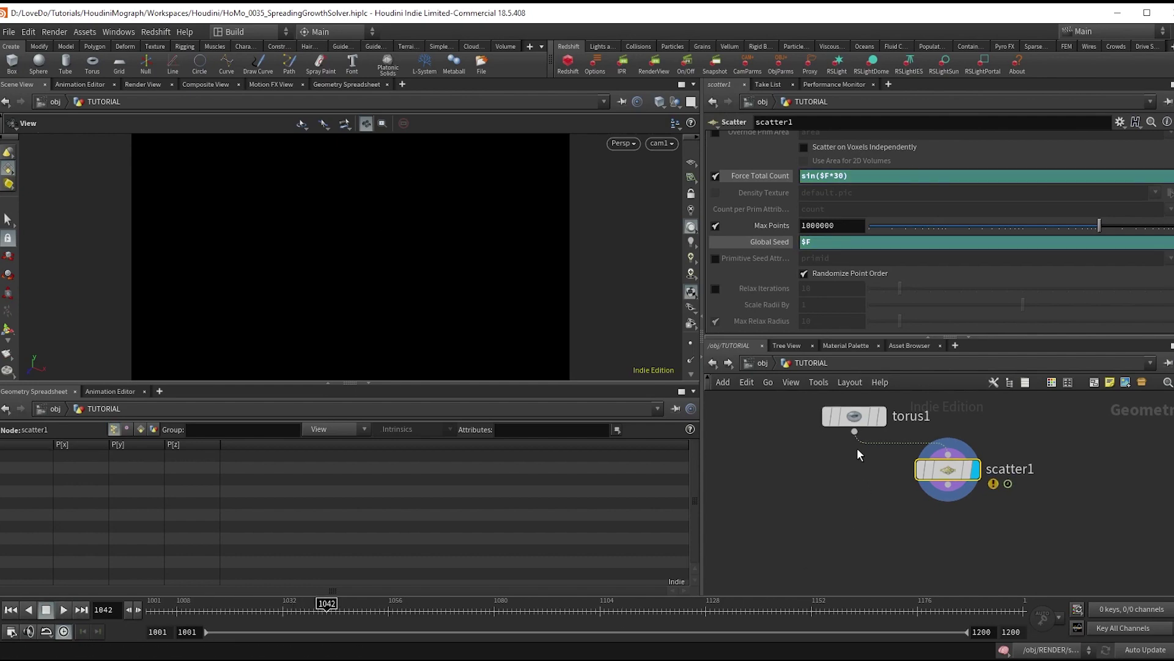
Add Color nodes and set color2 on the scattered points to red
left_click_drag(858, 450, 933, 515)
type("color")
key("Return")
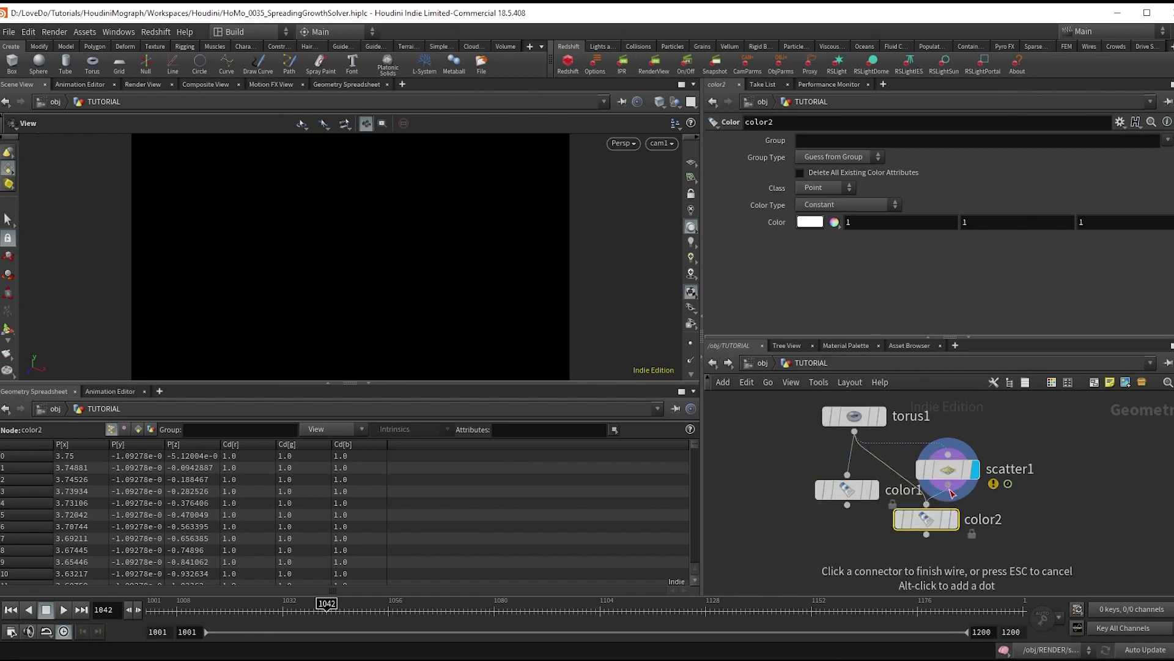
left_click(820, 223)
left_click(829, 124)
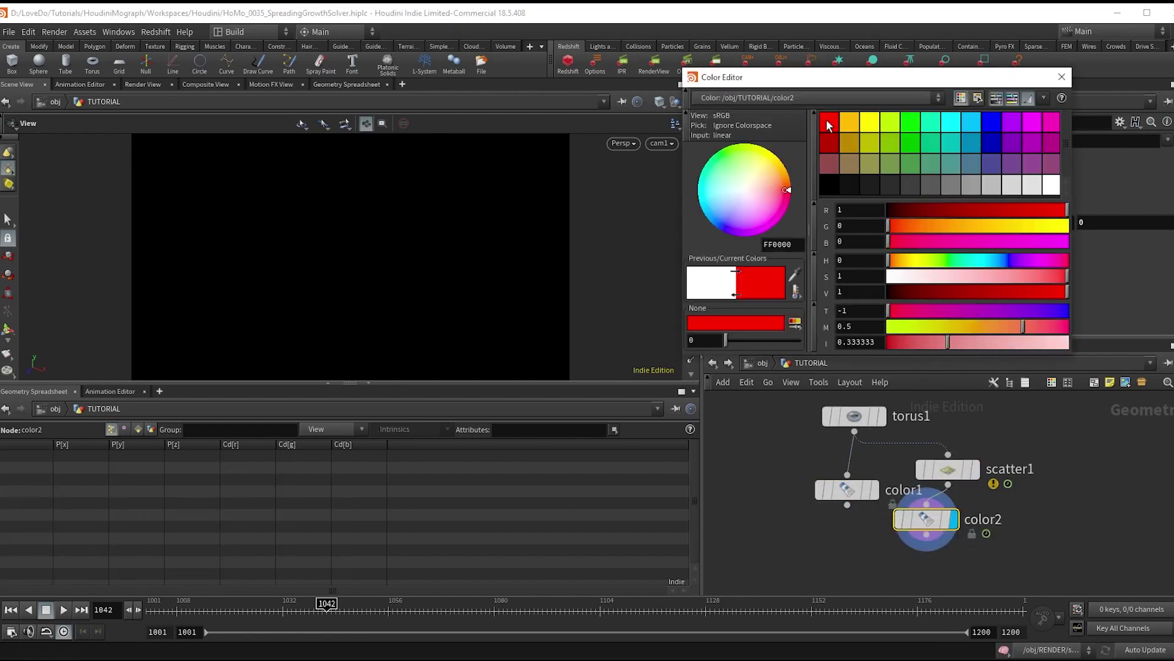
left_click(1061, 78)
Display color1 and set its colour to black
left_click(875, 489)
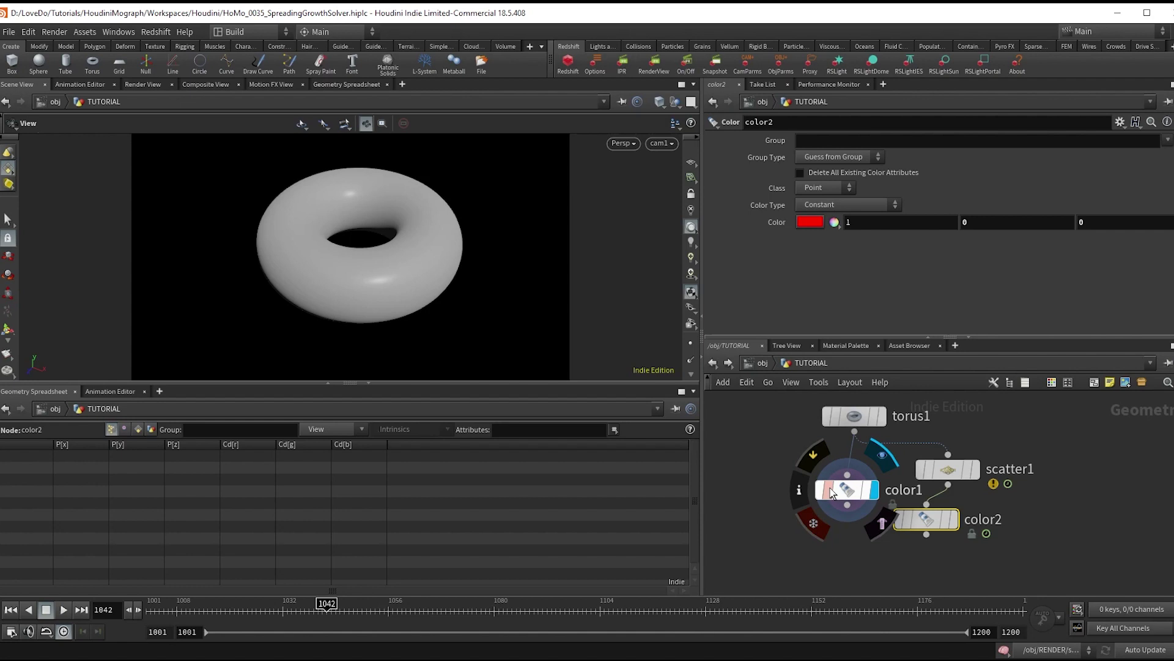
left_click(848, 489)
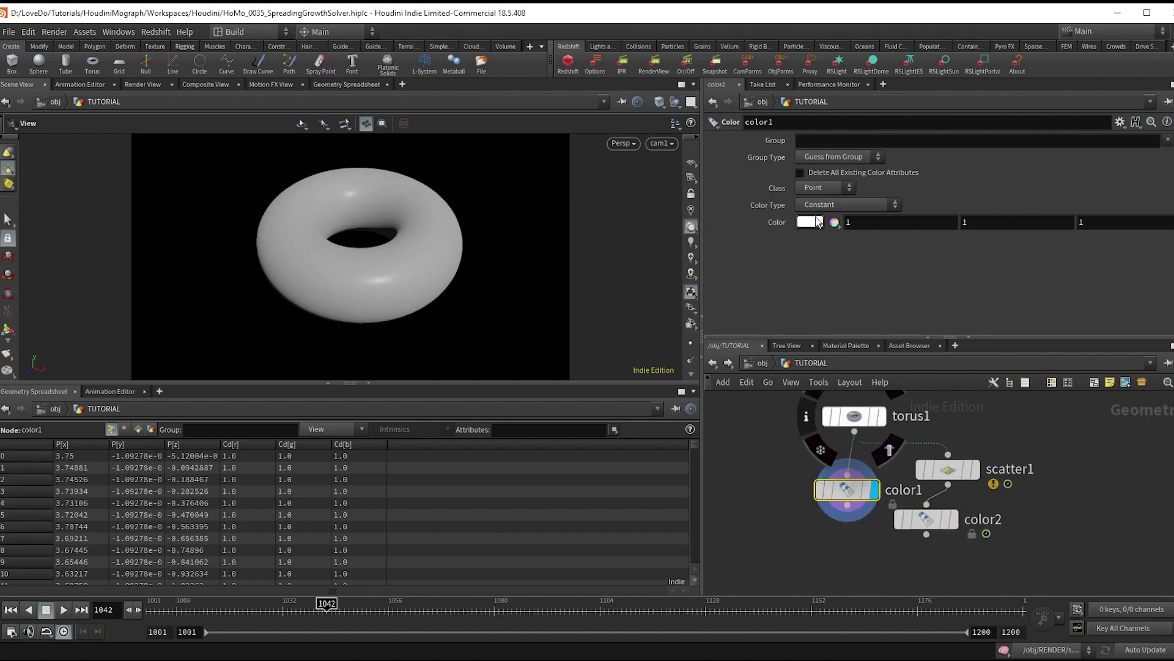
middle_click_drag(775, 223, 807, 203)
left_click_drag(846, 509, 926, 534)
Add an Attribute Transfer under color1 with Distance Threshold 0 and Blend Width 0.2, then play it
key("Tab")
type("attribtrans")
key("Return")
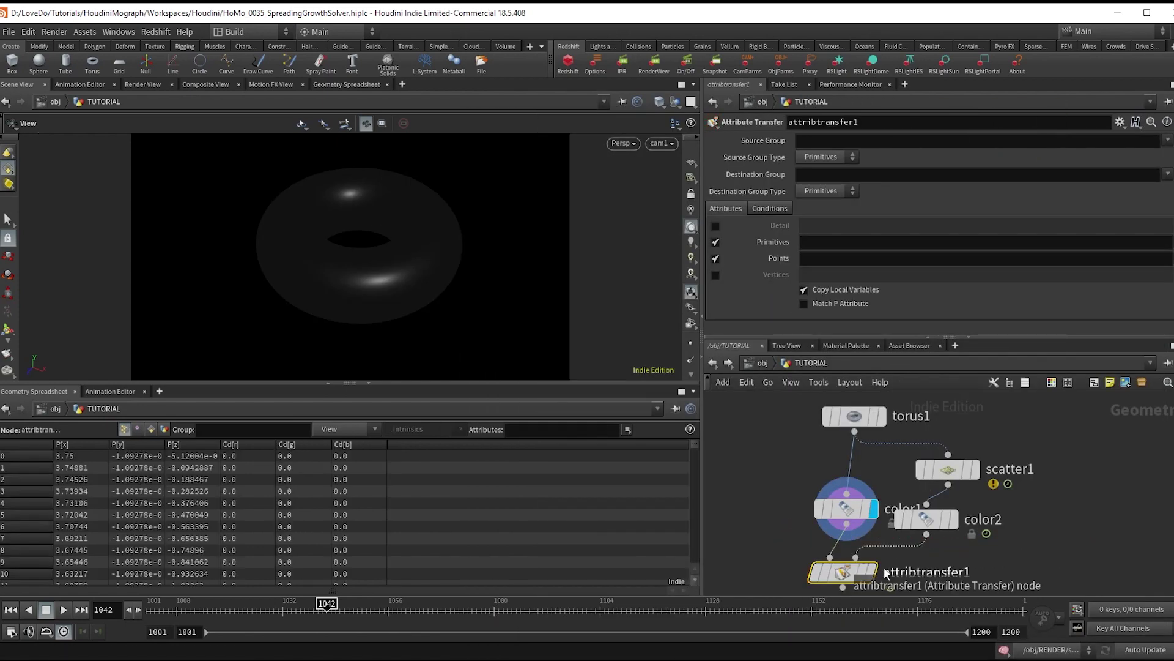
left_click(776, 208)
left_click_drag(883, 273, 869, 274)
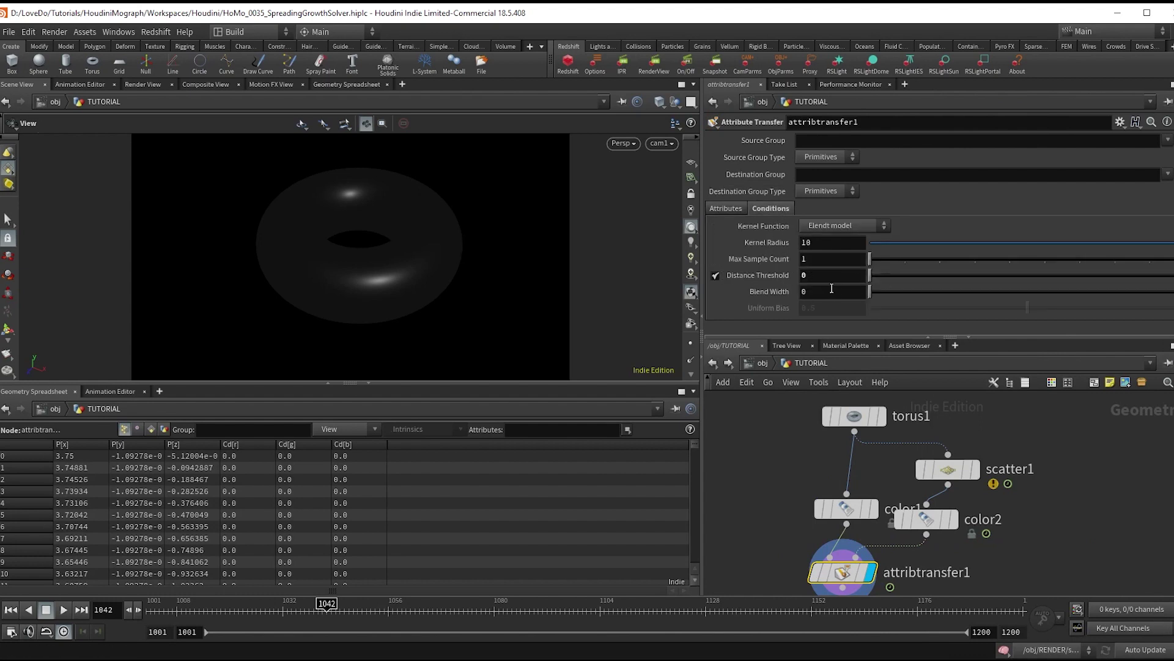
left_click(831, 289)
type(".2")
key("Return")
left_click(64, 610)
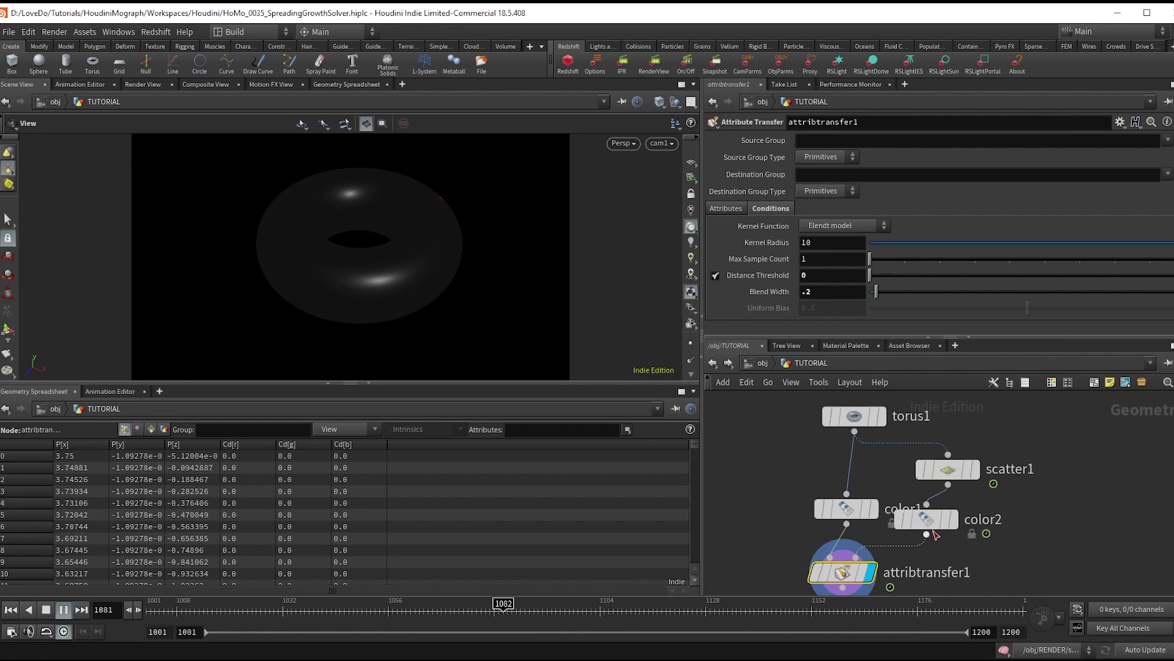
scroll(917, 520, "down", 3)
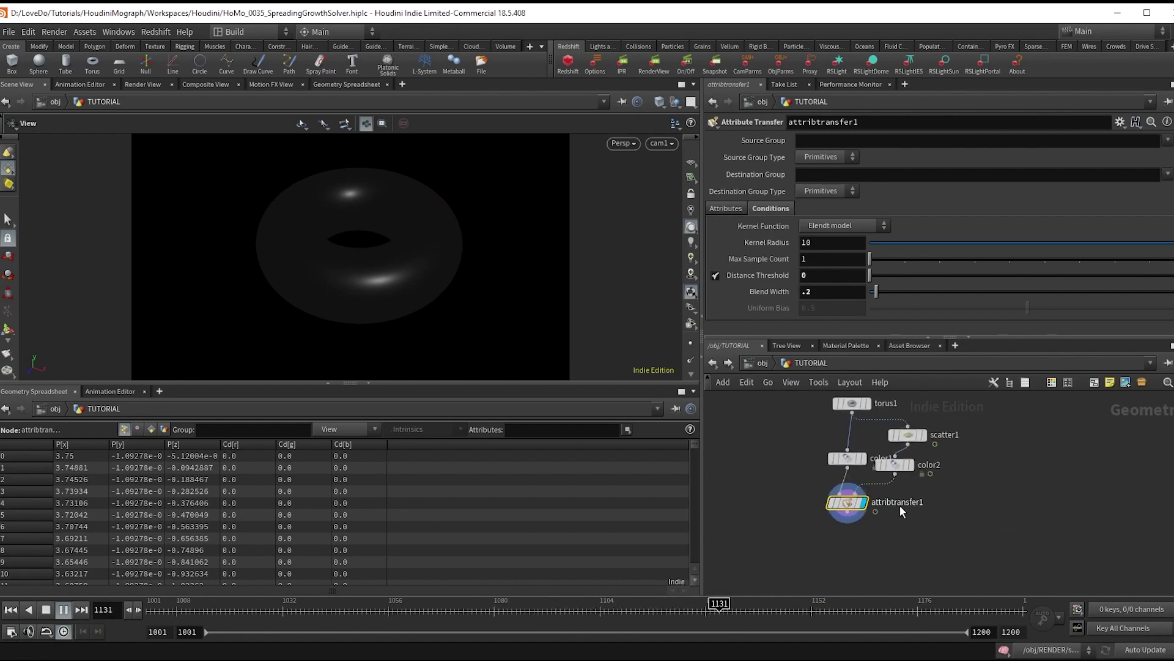
scroll(878, 526, "up", 2)
key("Escape")
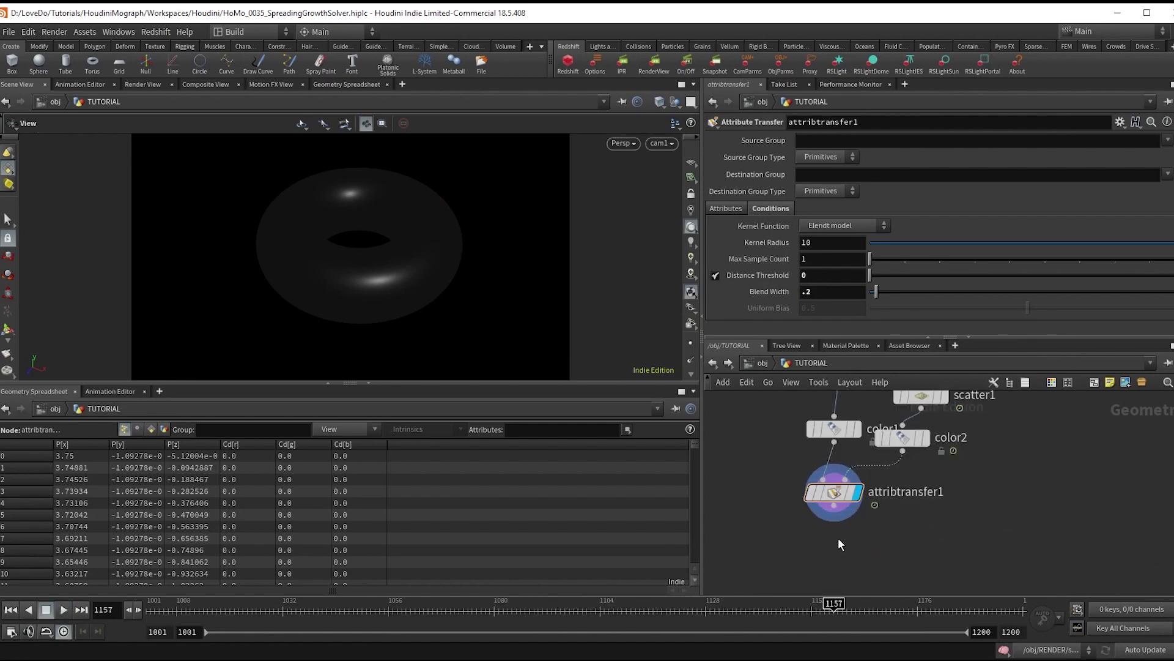
Place a Solver under attribtransfer1, dive inside it and go to frame 1001
key("Tab")
type("solver")
key("Return")
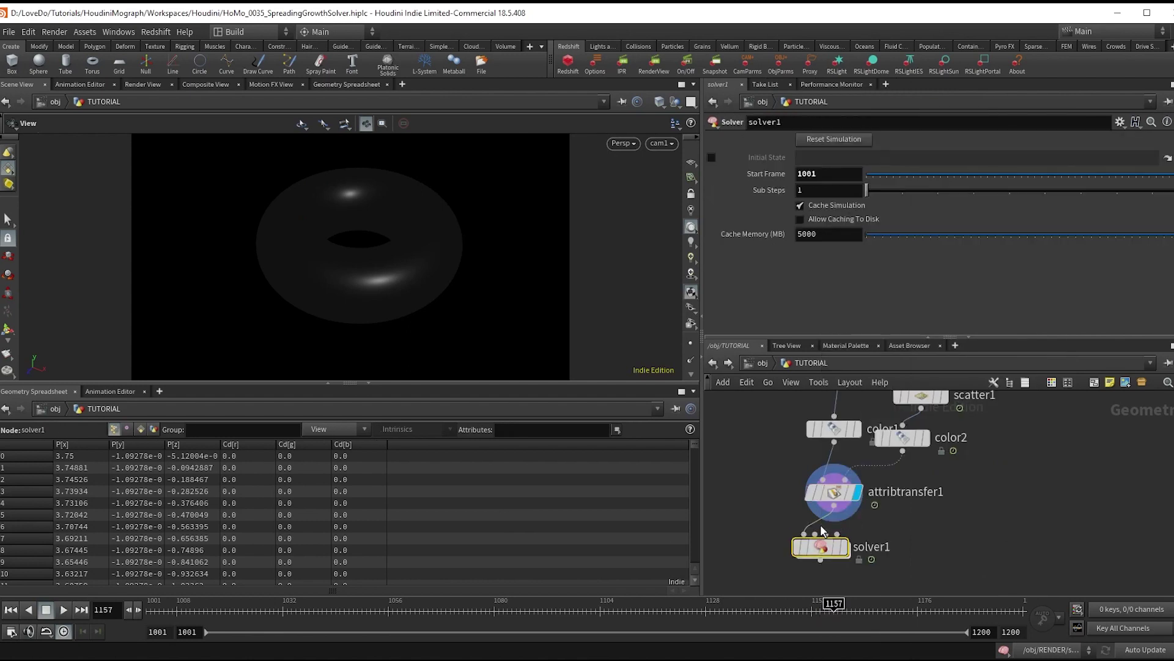
left_click_drag(818, 551, 832, 554)
double_click(832, 553)
left_click(9, 609)
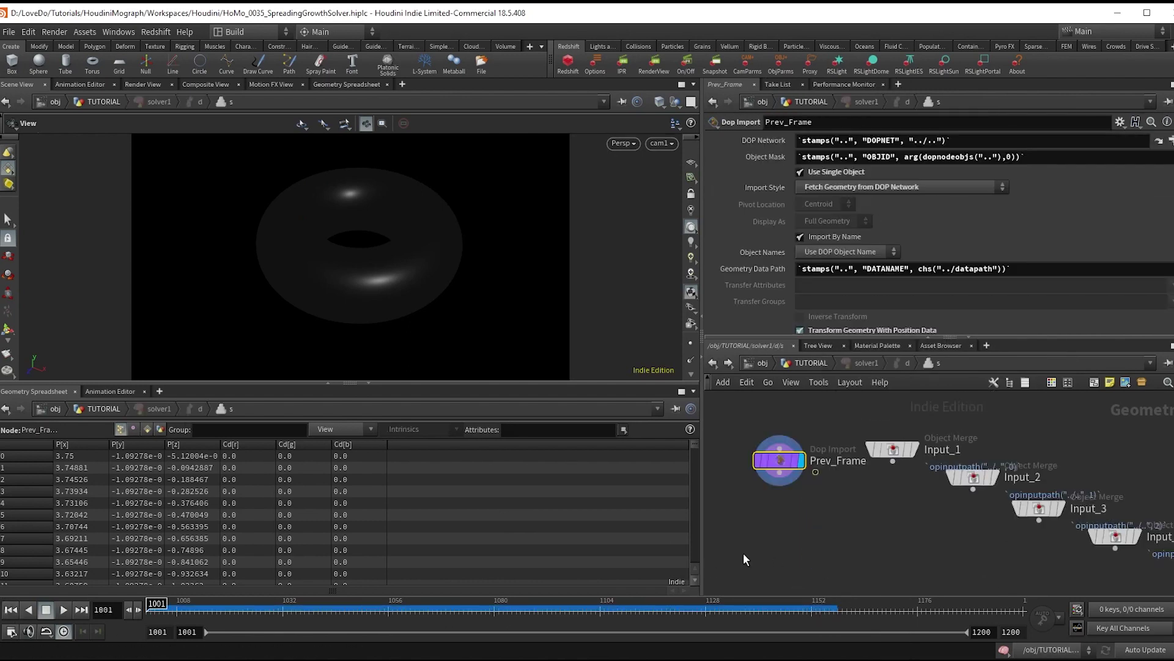
Add an Attribute VOP wired from Input_1 and Prev_Frame
key("Tab")
left_click(944, 112)
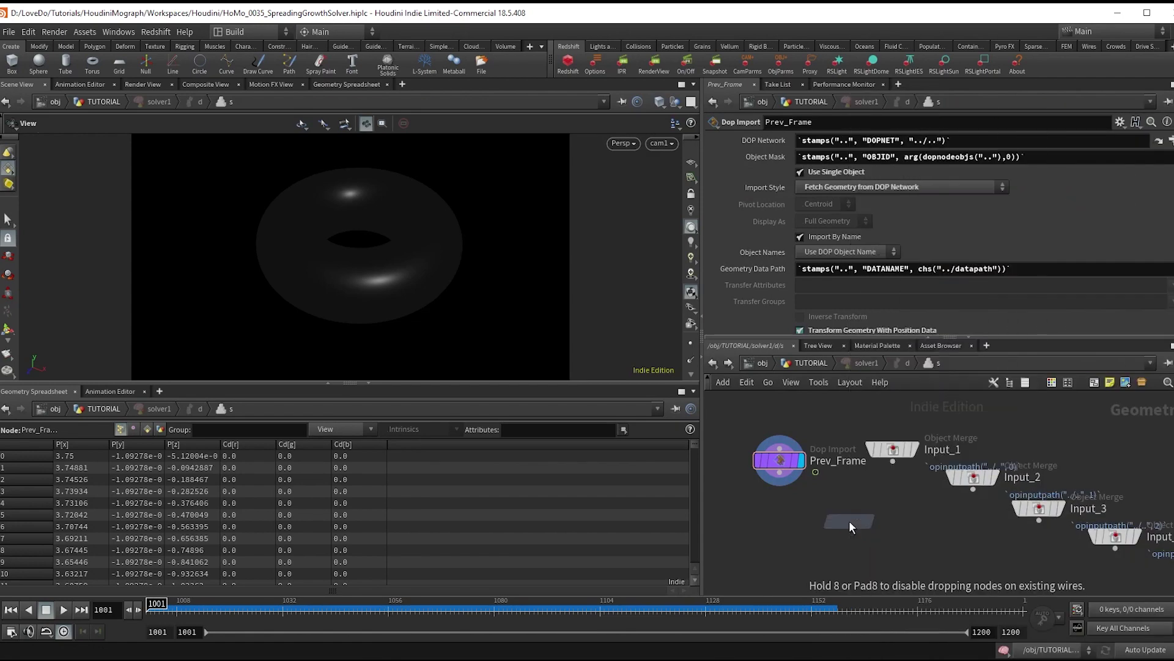
left_click(850, 522)
left_click(837, 509)
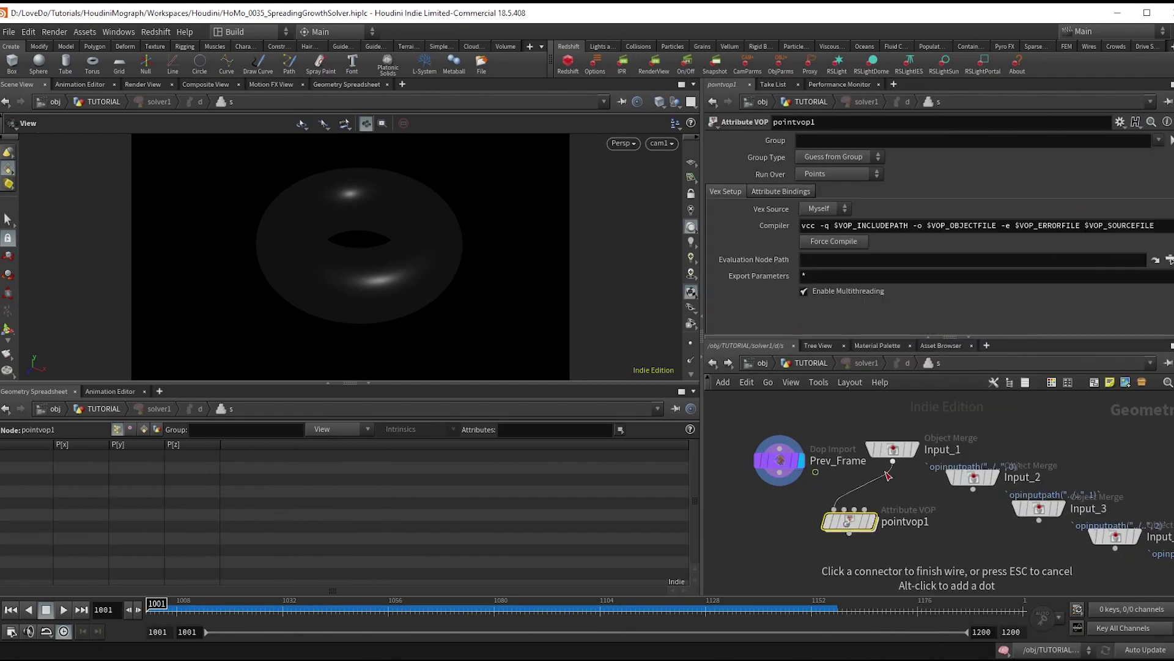
left_click(888, 475)
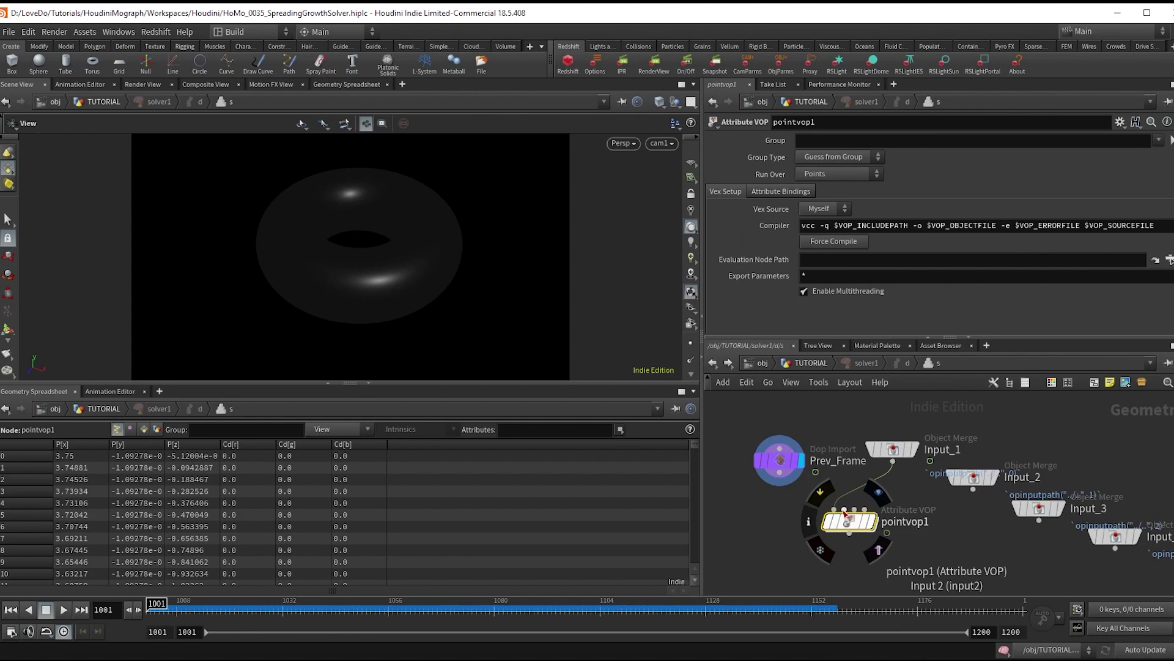
left_click(775, 477)
left_click(847, 516)
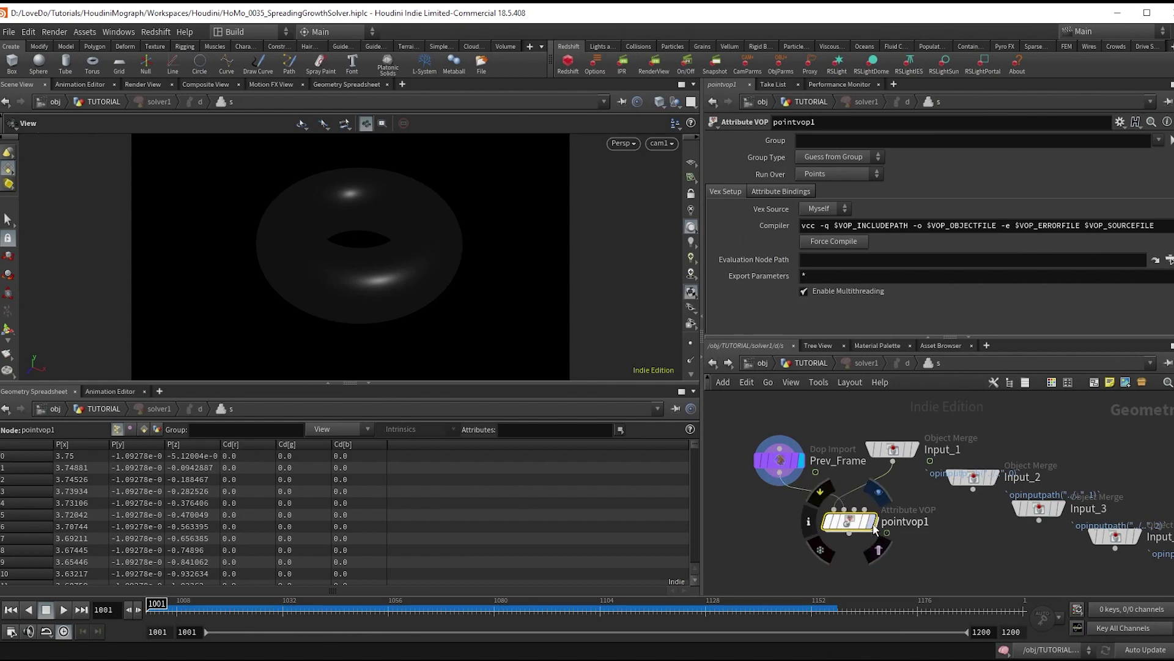
Inside pointvop1, create a Point Cloud Open node
double_click(846, 522)
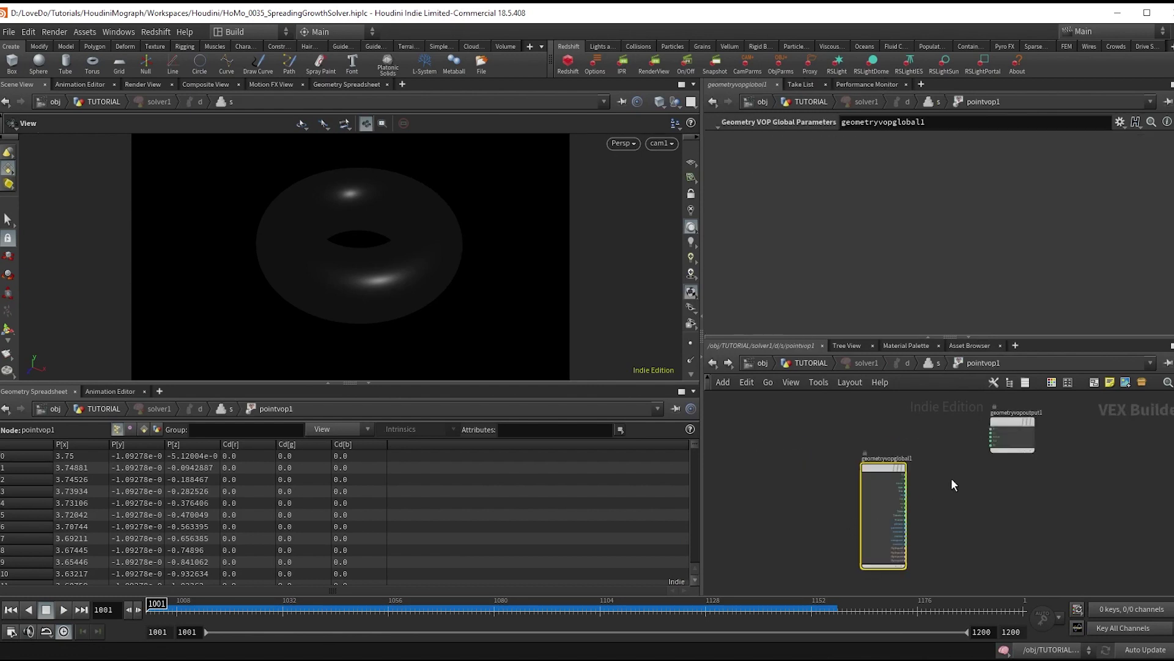
scroll(854, 473, "up", 4)
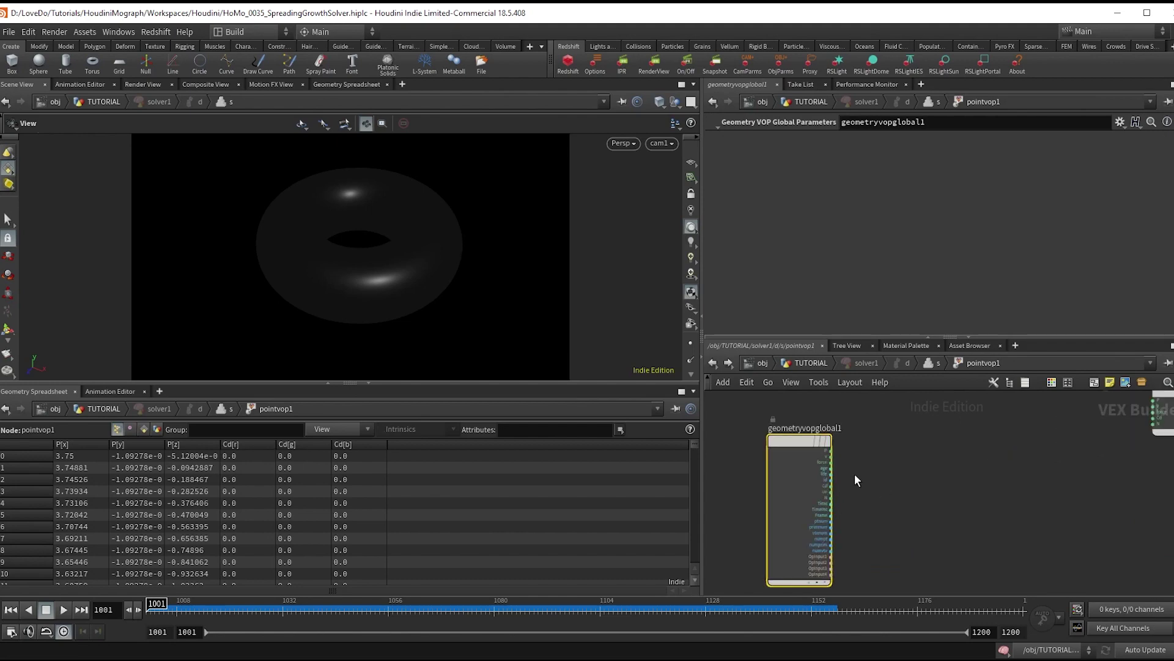
left_click(860, 468)
key("Tab")
type("po")
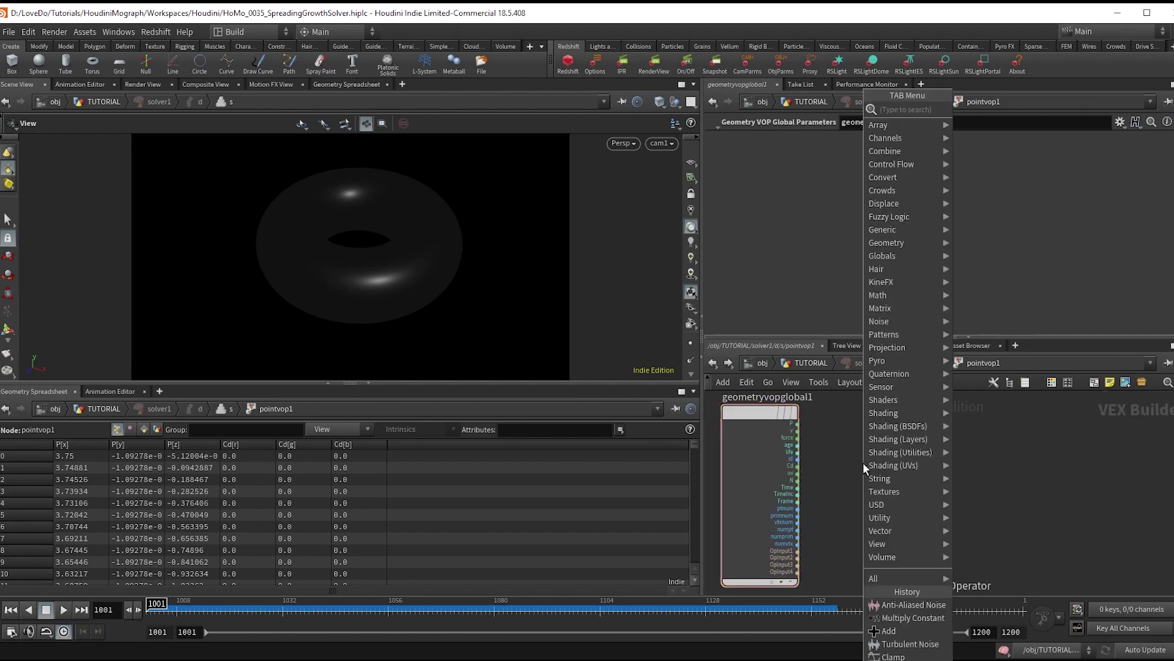
type("intclo")
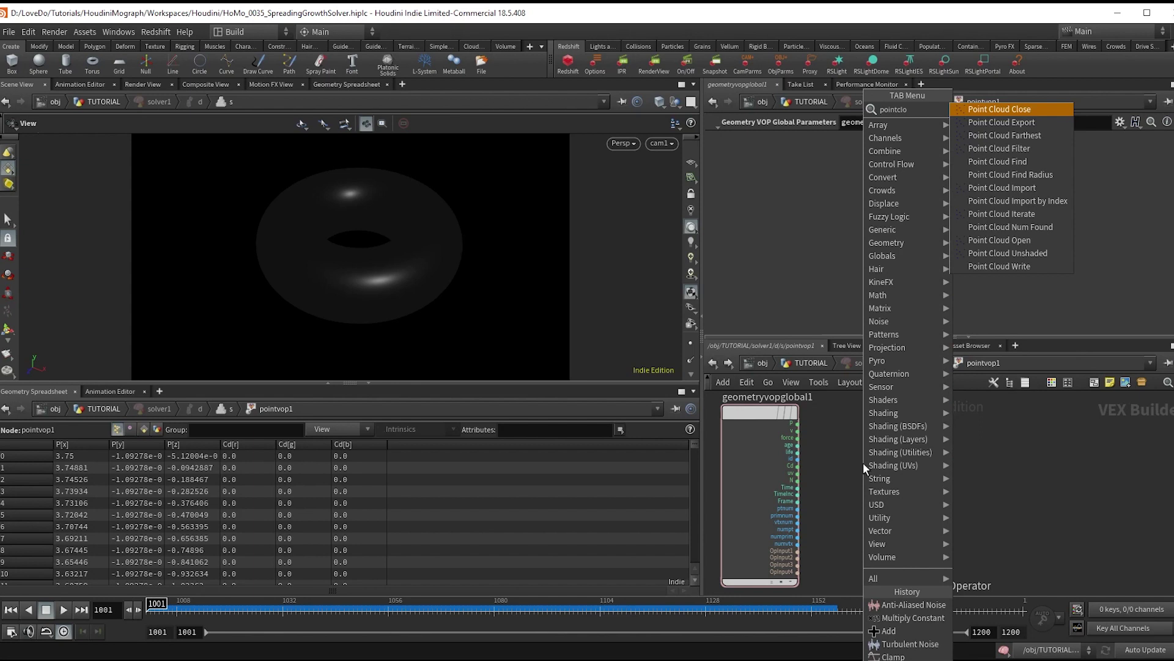
key("Down")
key("Down")
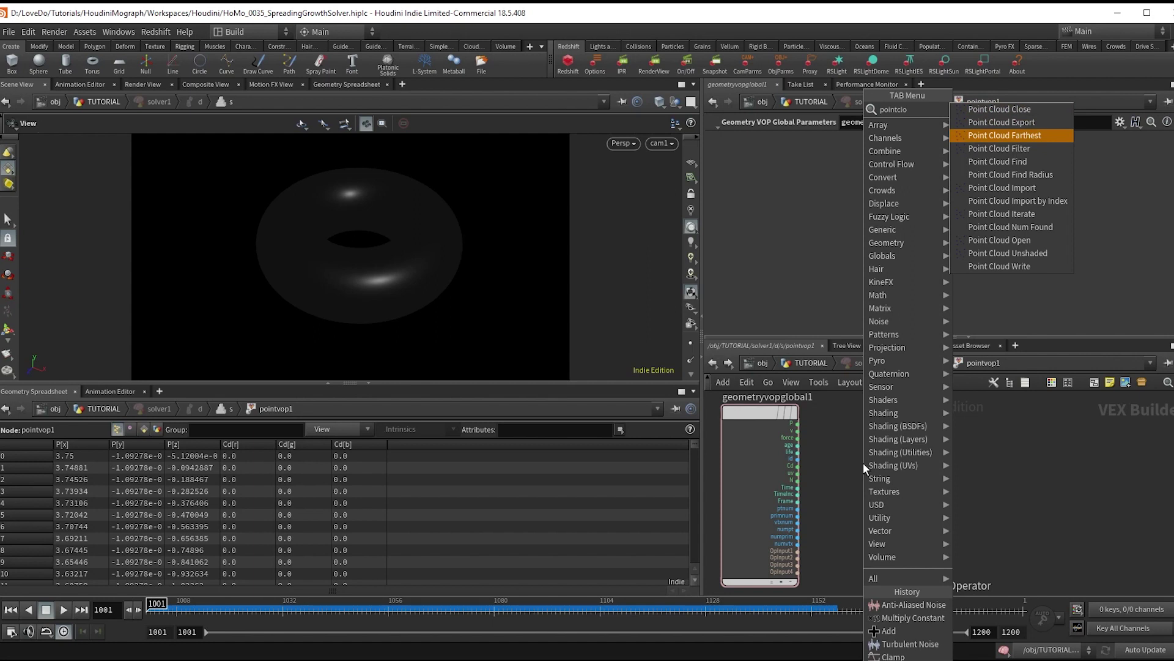
key("Down")
key("Down")
key("Down")
key("Down")
key("Down")
key("Down")
key("Down")
key("Down")
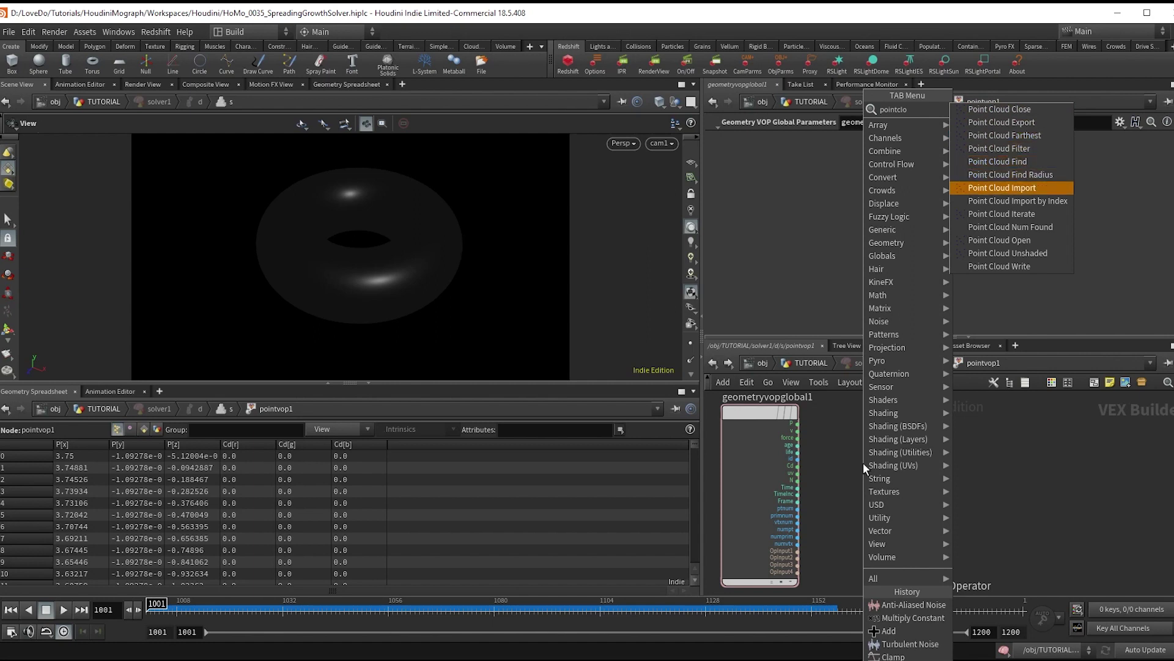
key("Return")
left_click(853, 468)
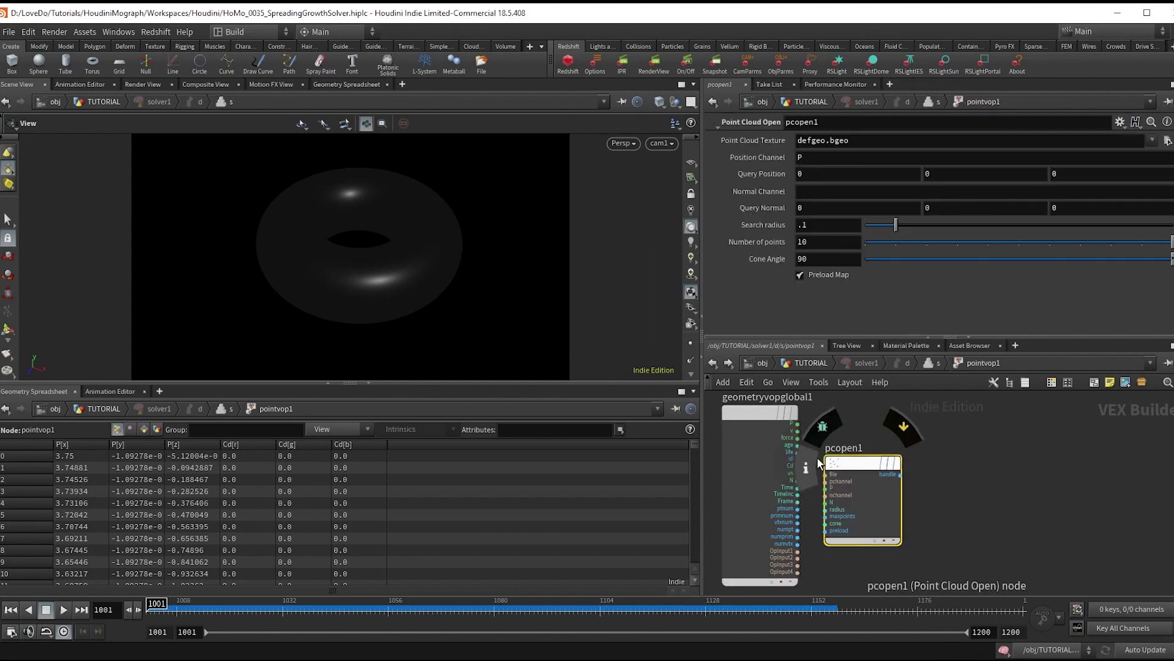
Wire OpInput2 into pcopen1's file input and the global P into its P input
scroll(805, 558, "up", 2)
left_click(801, 576)
left_click(848, 455)
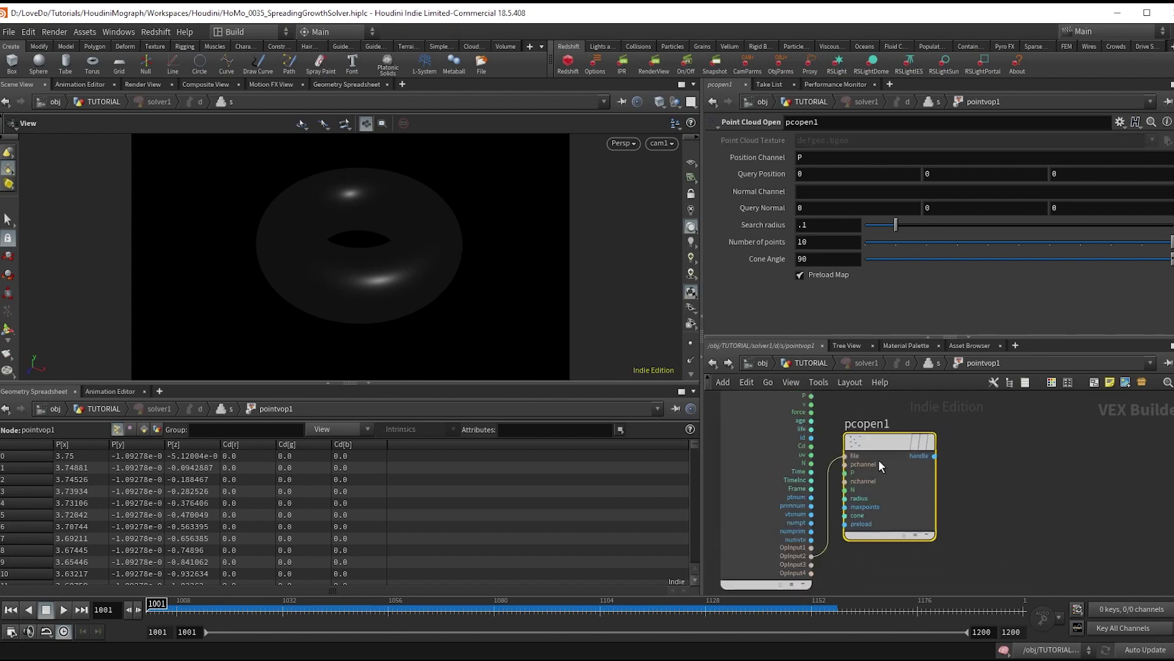
scroll(902, 490, "down", 3)
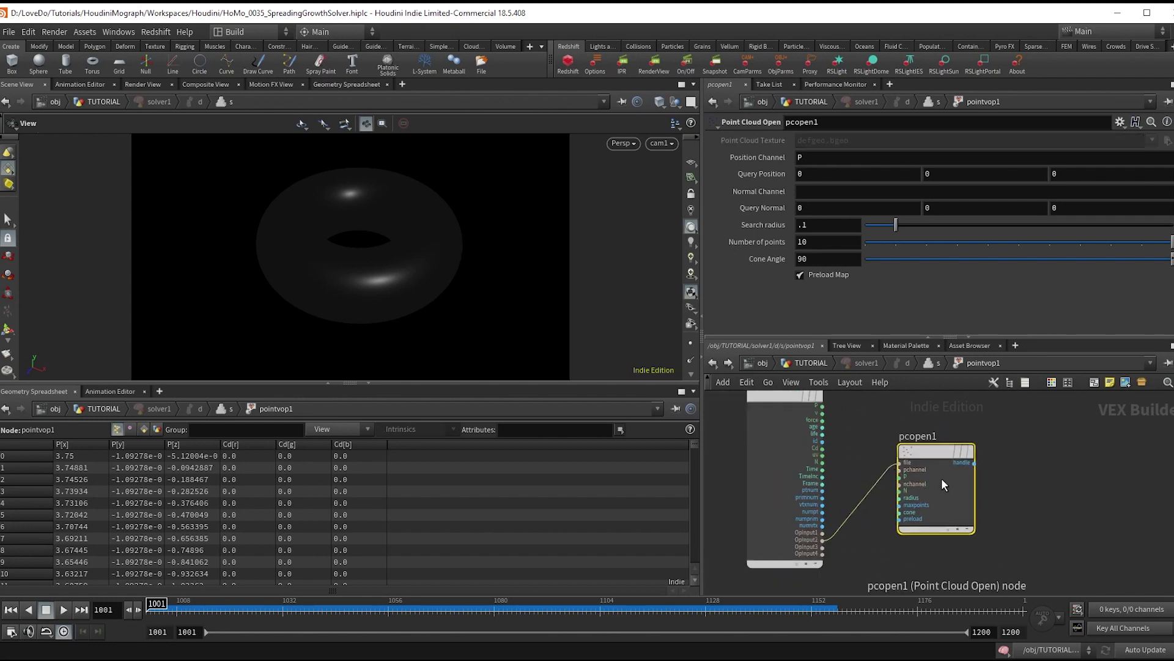
scroll(825, 422, "up", 1)
left_click(822, 405)
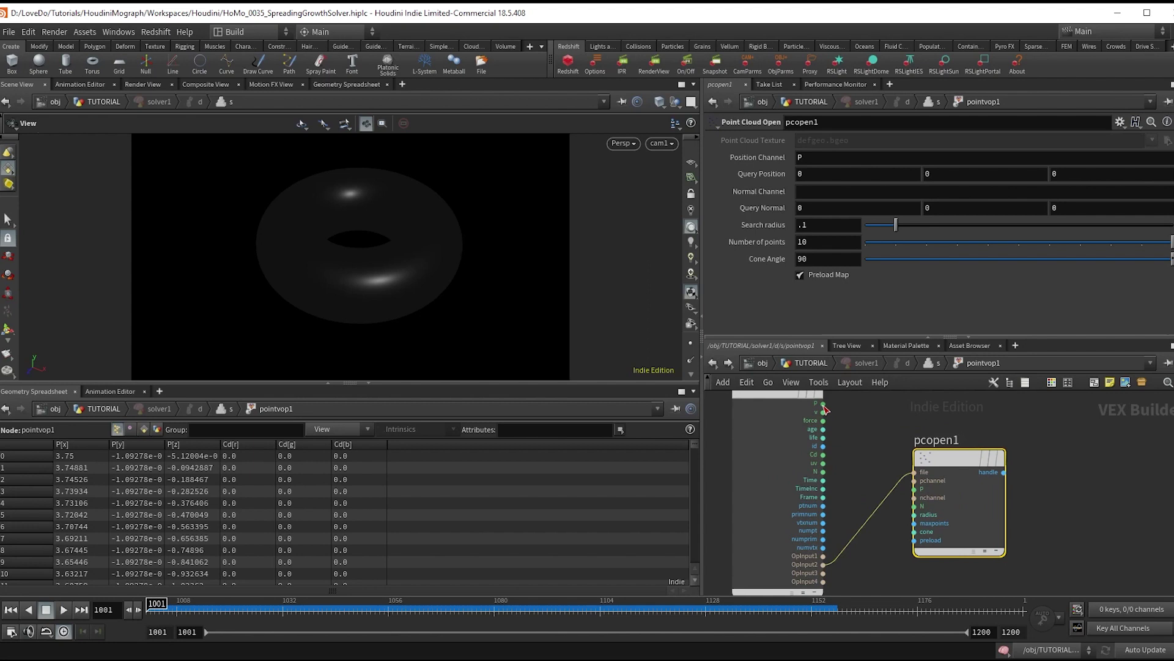
left_click(918, 494)
scroll(967, 496, "down", 2)
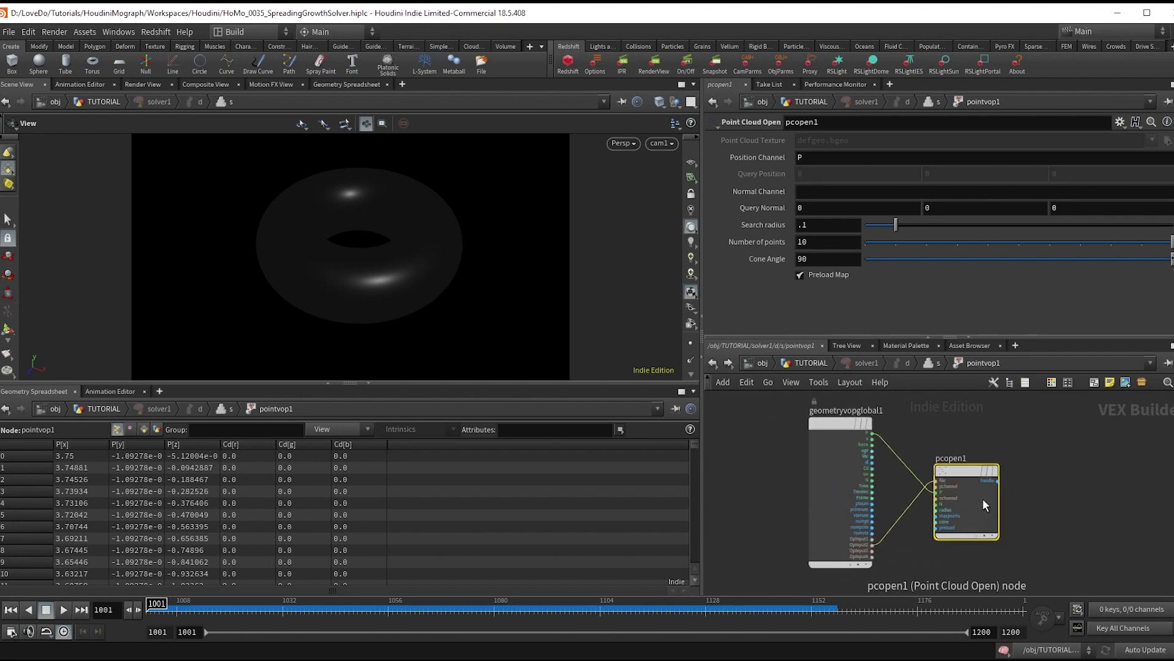
scroll(1029, 523, "up", 2)
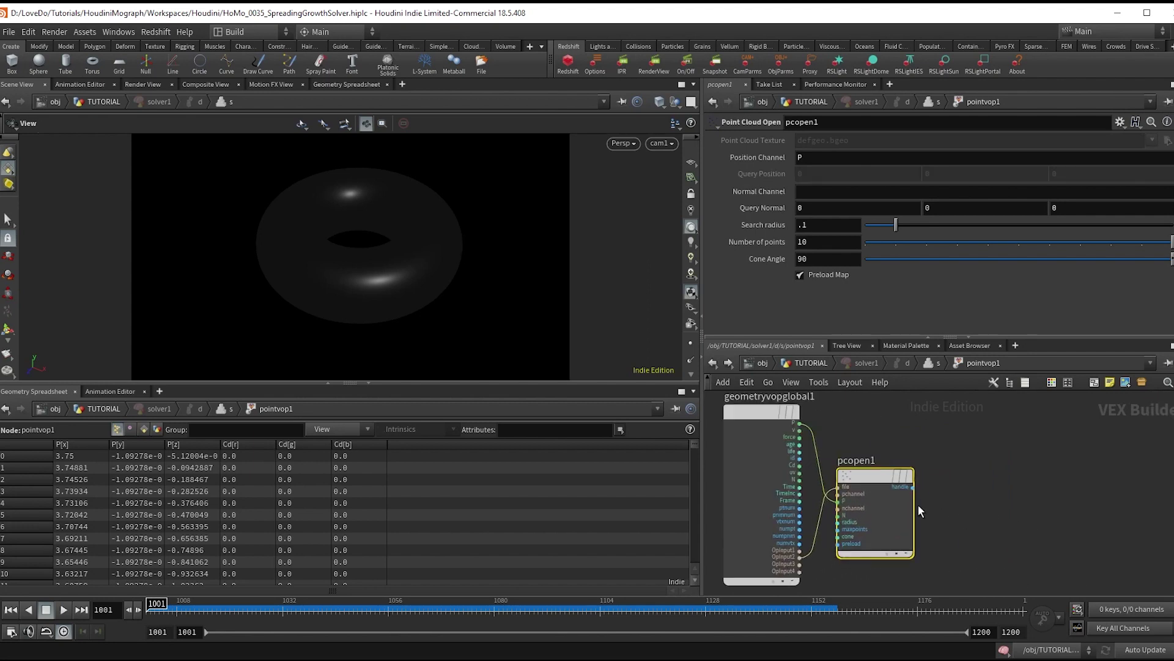
left_click(913, 487)
Add a Point Cloud Filter from pcopen1's handle with its Channel set to Cd
key("Tab")
type("pcfi")
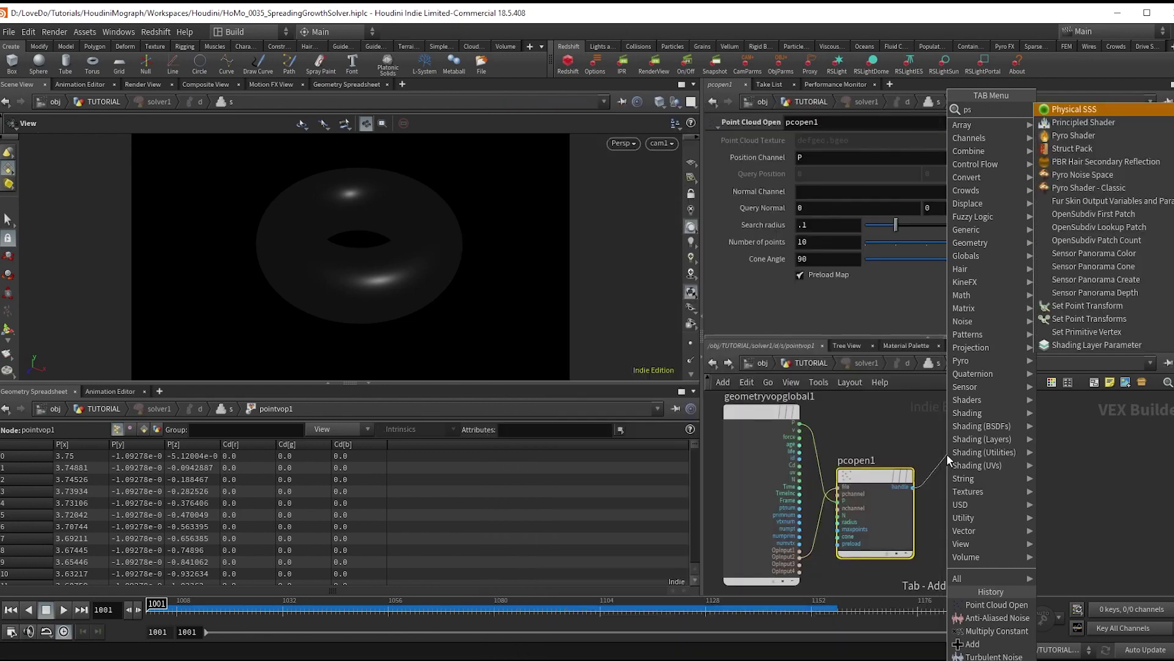
key("Return")
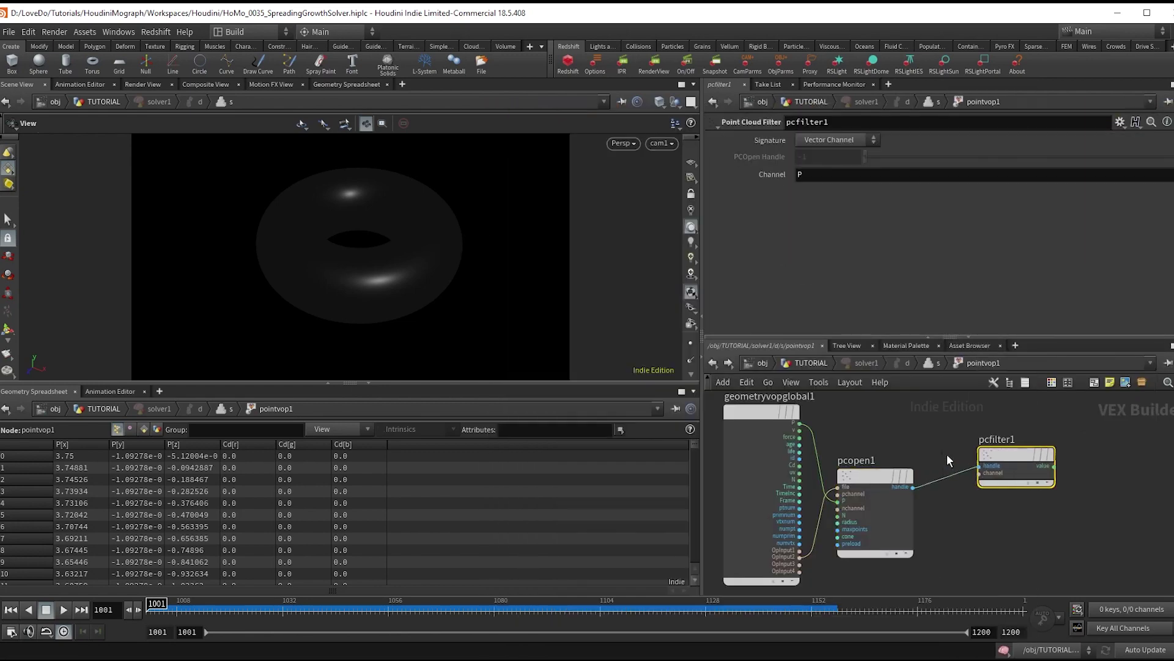
left_click(1011, 465)
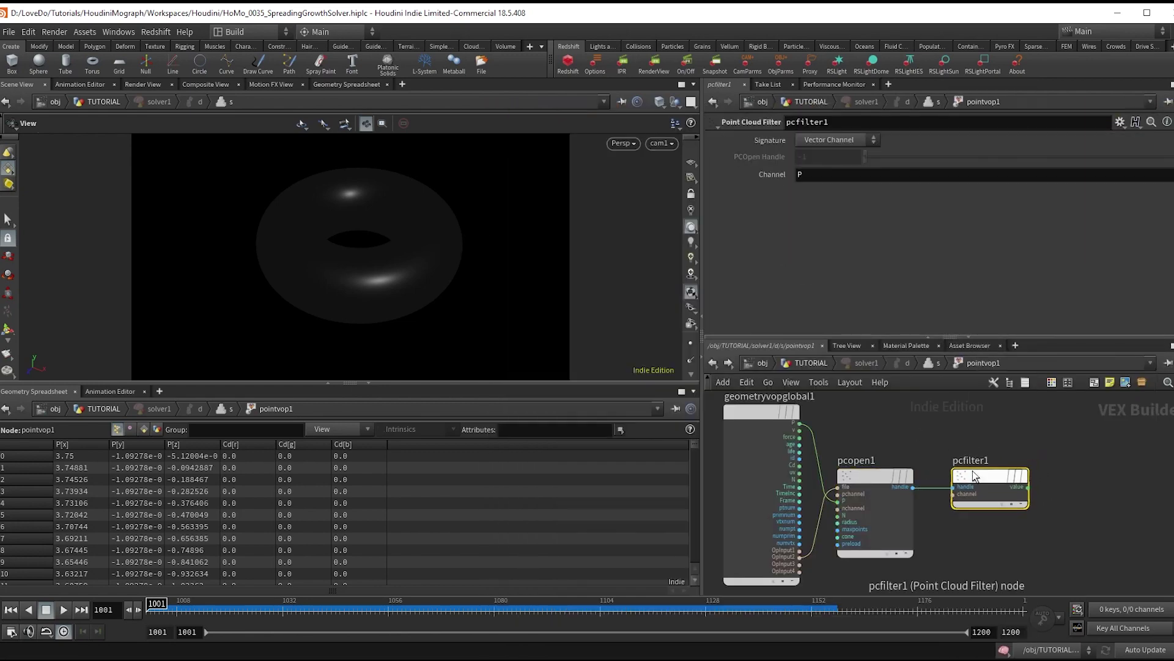
mouse_move(1012, 467)
scroll(991, 487, "up", 2)
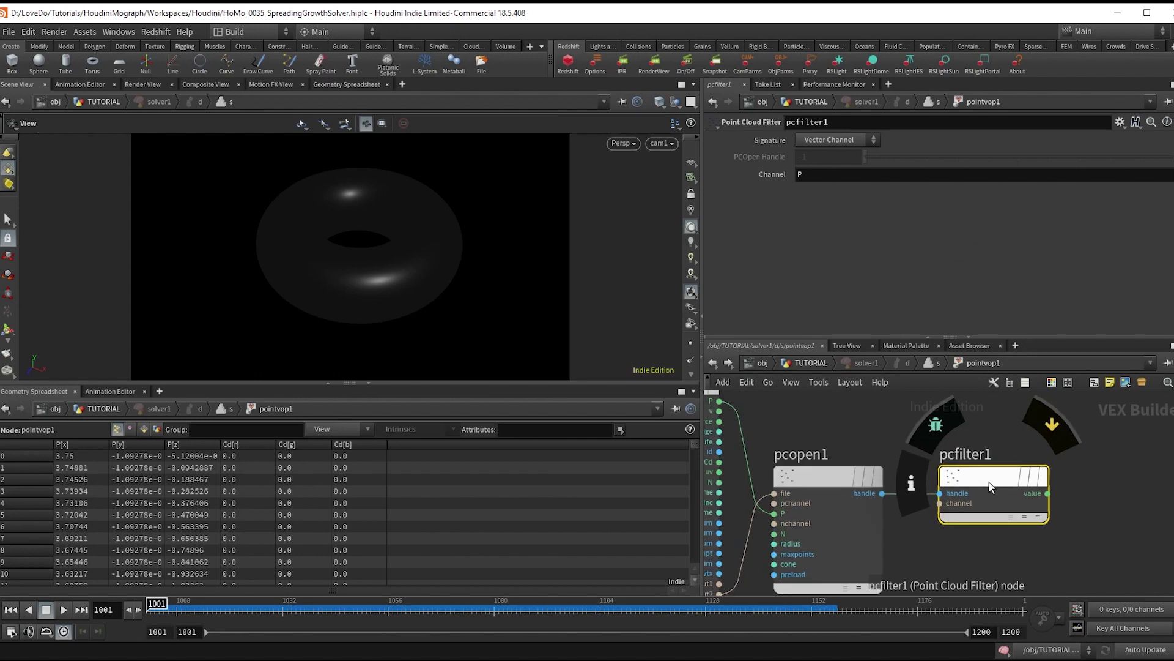
double_click(835, 181)
type("Cd")
Move pcopen1 and pcfilter1 lower and adjust pcopen1's search radius
scroll(972, 493, "down", 2)
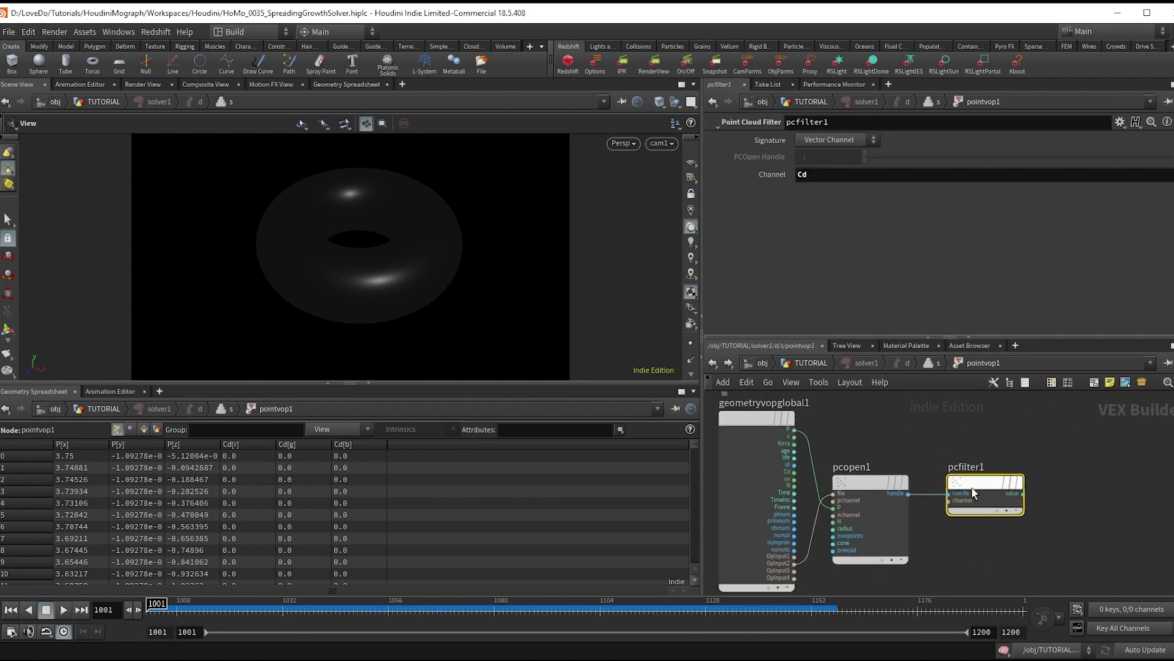
scroll(993, 509, "down", 2)
scroll(1010, 519, "up", 2)
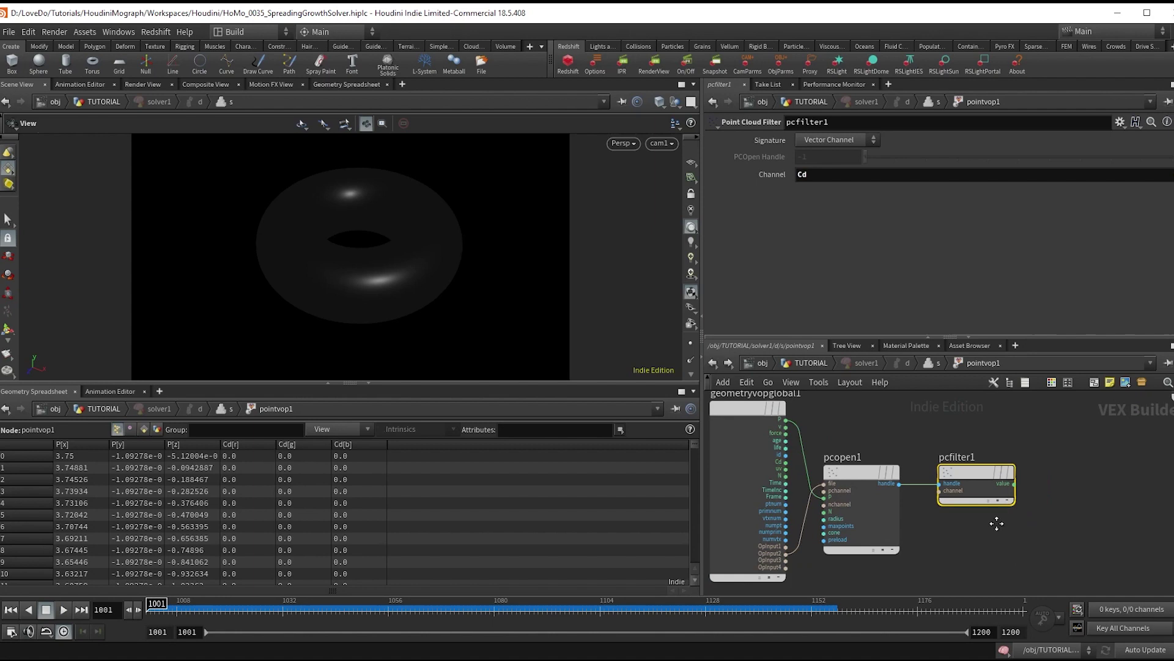
scroll(997, 524, "down", 1)
scroll(918, 539, "down", 1)
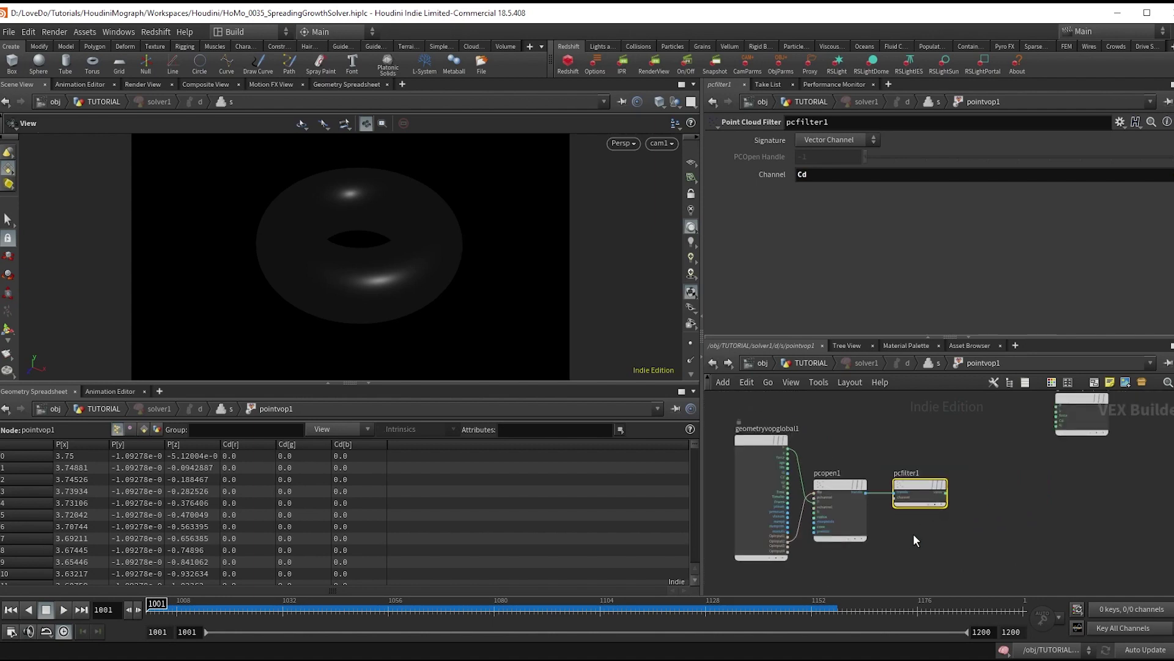
left_click(854, 498, "shift")
left_click_drag(853, 498, 846, 517)
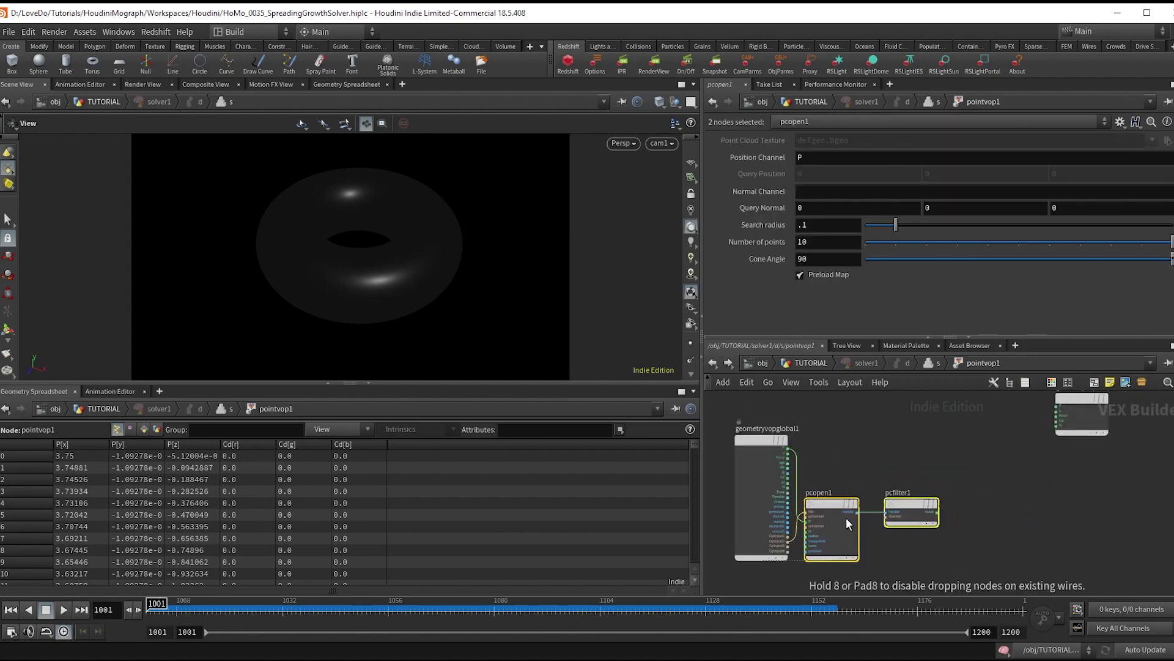
left_click(895, 535)
scroll(905, 509, "up", 2)
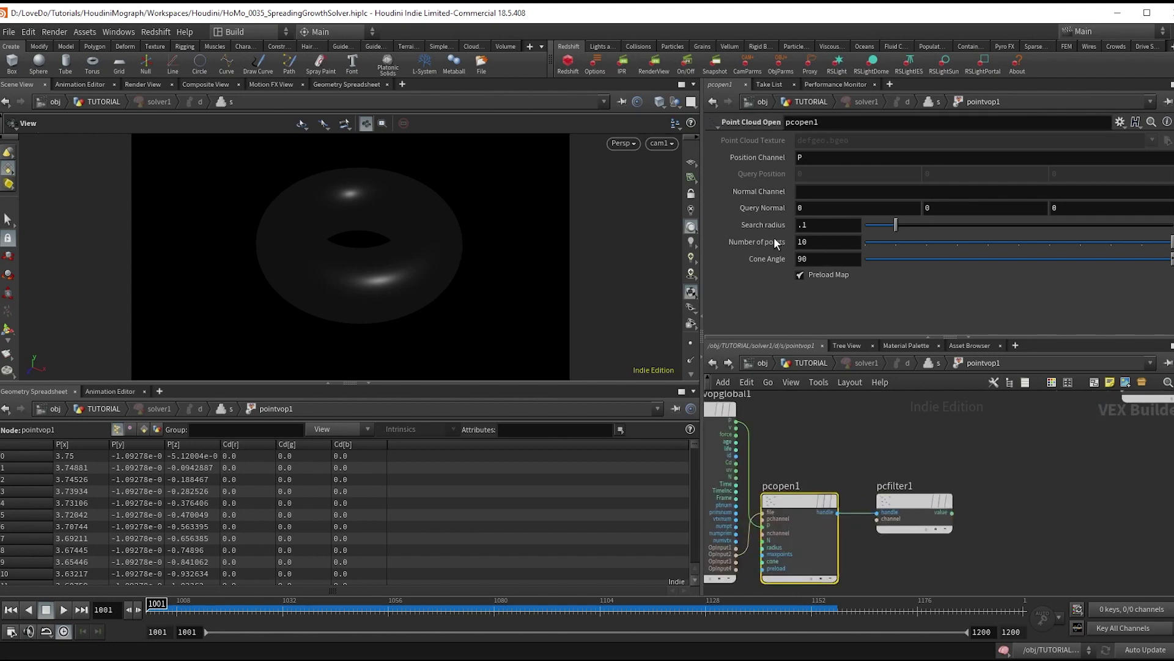
left_click(913, 508)
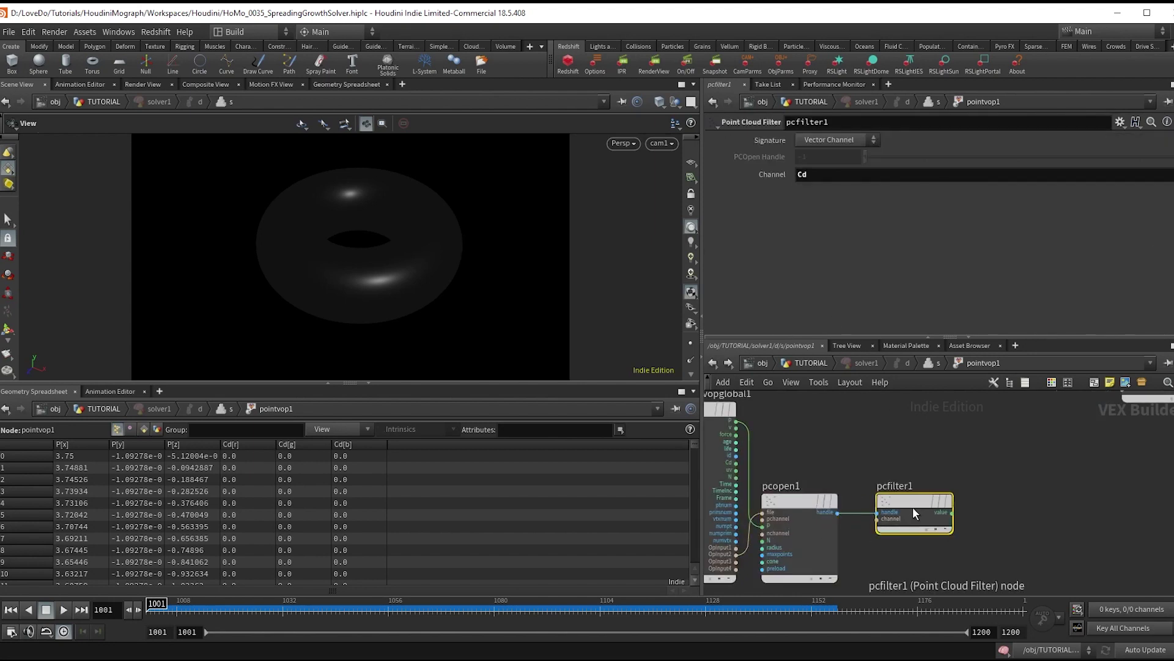
left_click(834, 537)
middle_click_drag(817, 225, 817, 244)
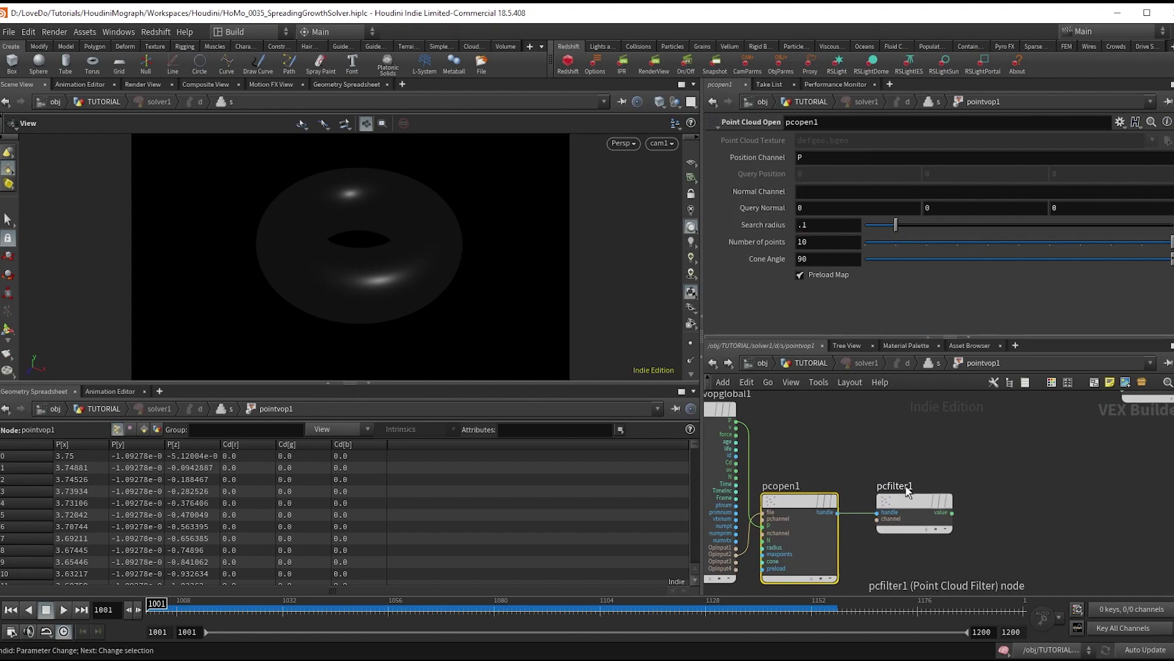
Feed the maximum of pcfilter1's result and the global Cd into the output Cd
left_click(945, 517)
left_click(953, 513)
key("Tab")
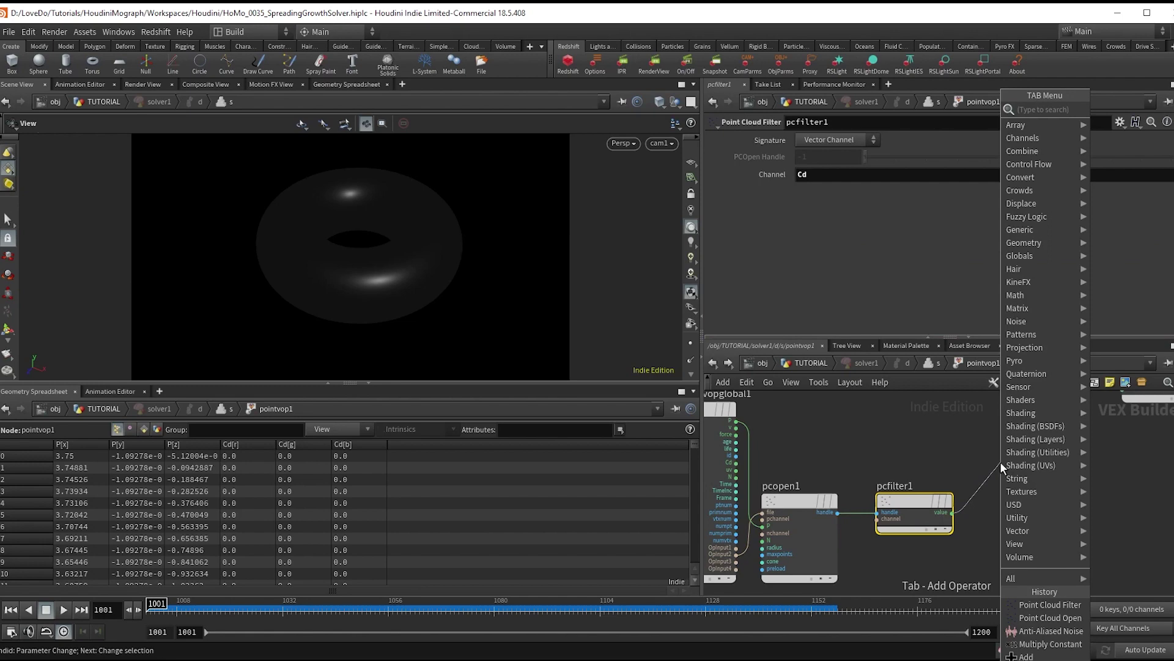
type("max")
key("Return")
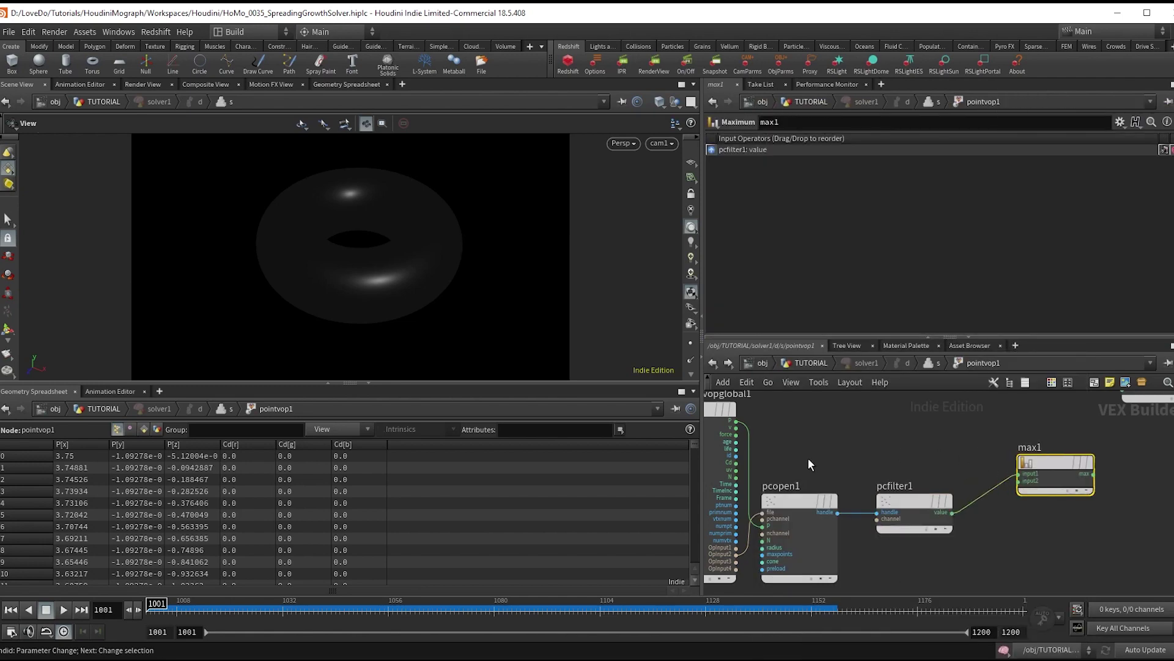
left_click(737, 466)
left_click(1021, 489)
key("h")
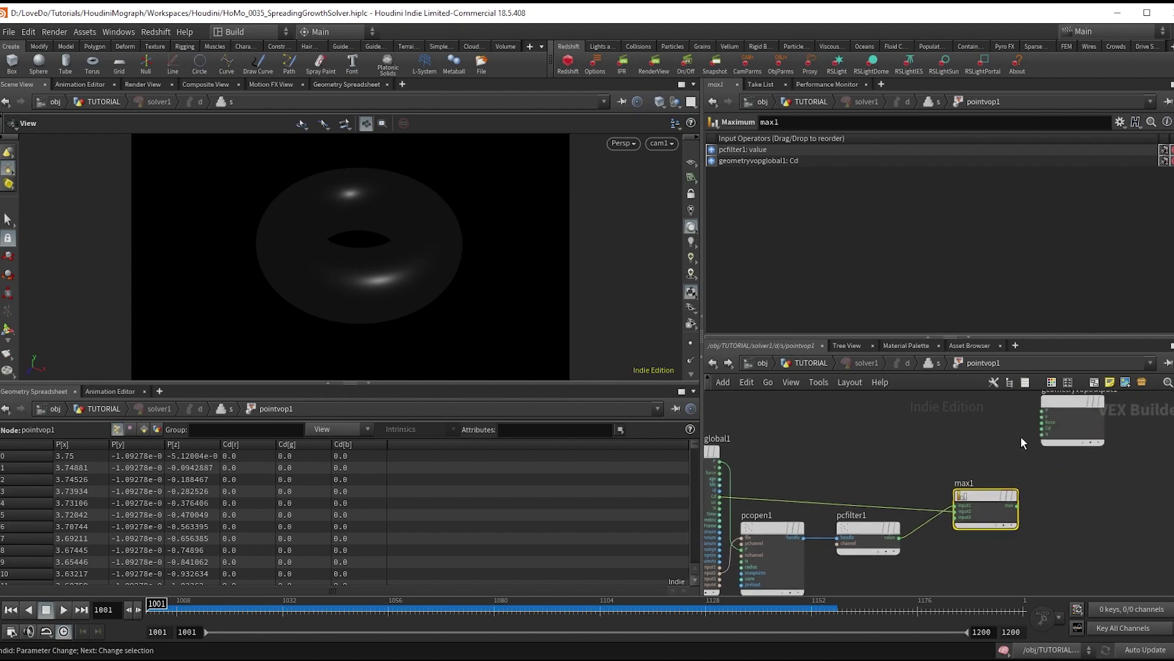
left_click(1042, 427)
scroll(1022, 501, "down", 2)
left_click(1023, 499)
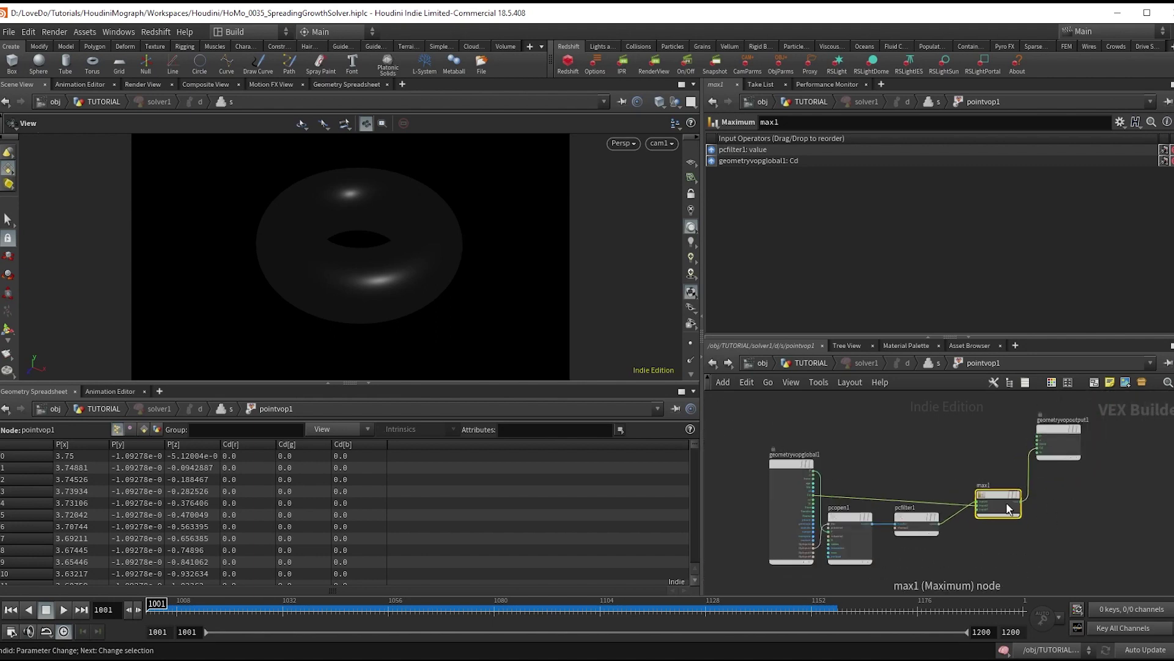
Tidy the VOP nodes and return to the solver1 level
left_click(1007, 501)
scroll(966, 537, "up", 3)
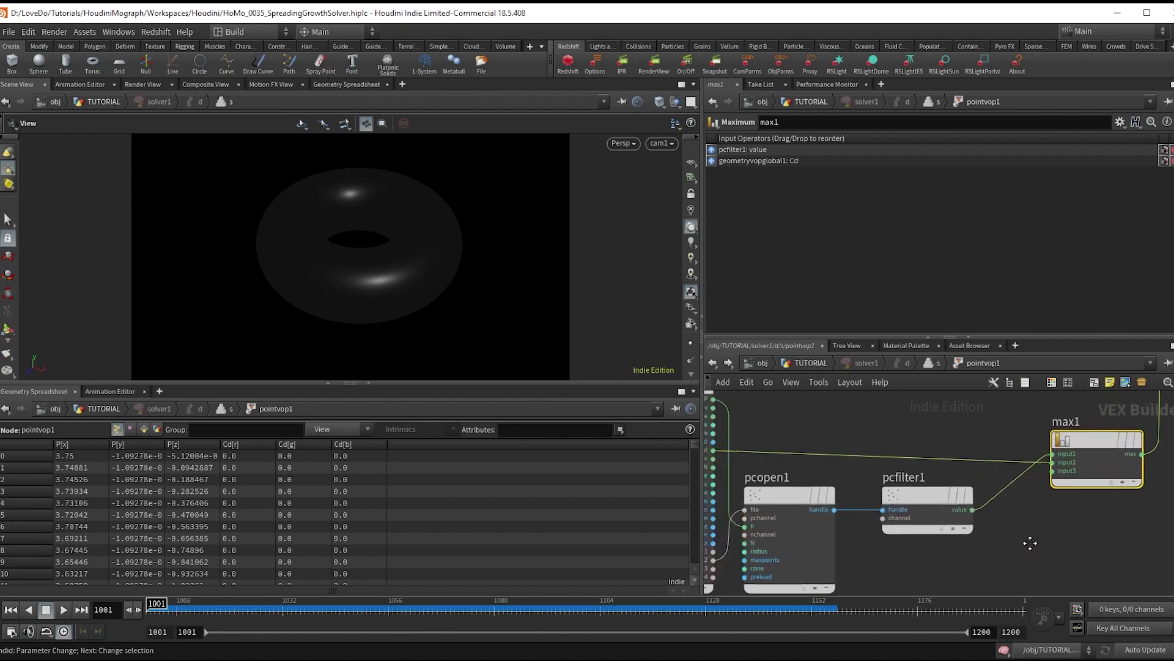
scroll(1030, 543, "down", 3)
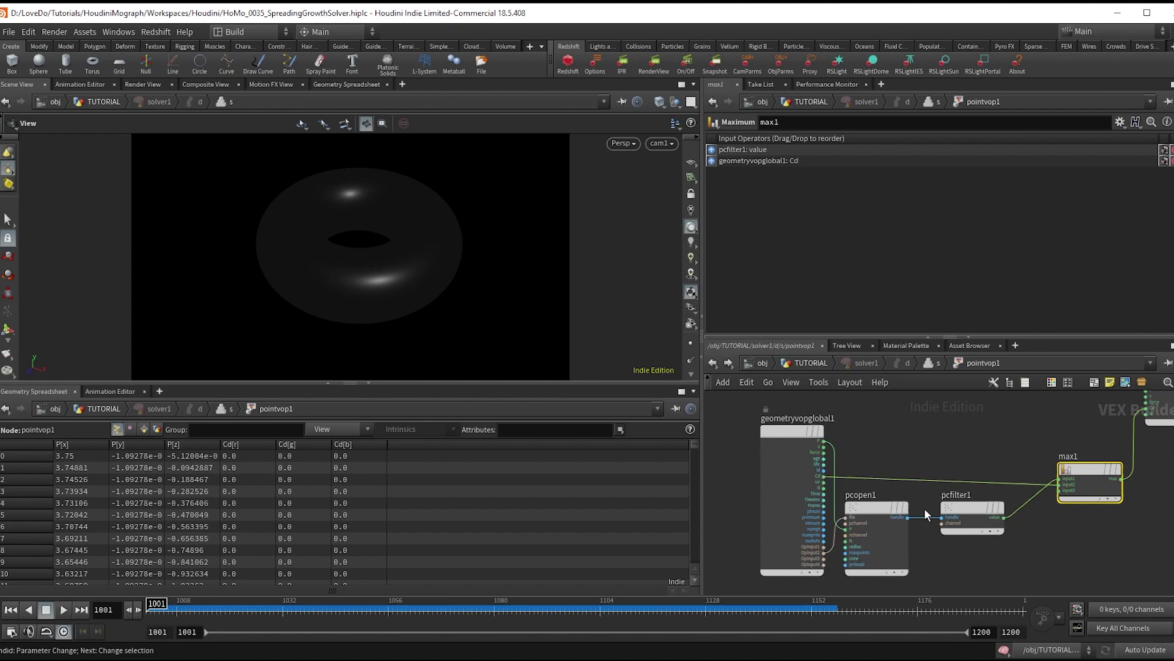
left_click_drag(947, 570, 901, 557)
left_click(897, 545, "shift")
key("ctrl+z")
left_click_drag(1090, 478, 1070, 469)
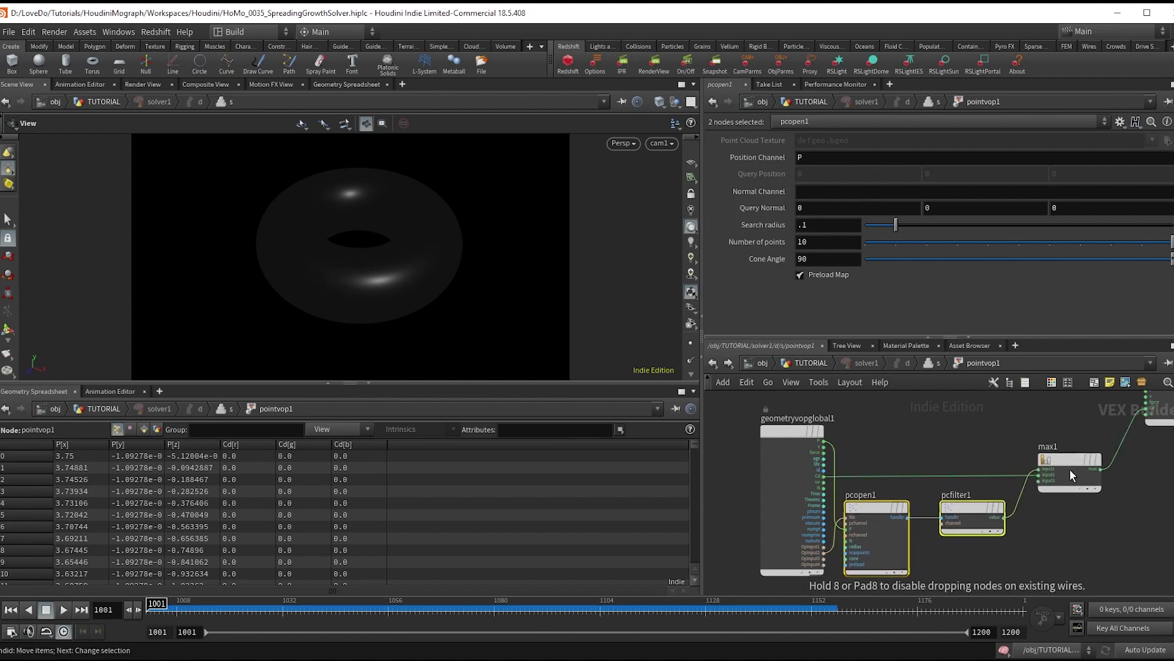
key("h")
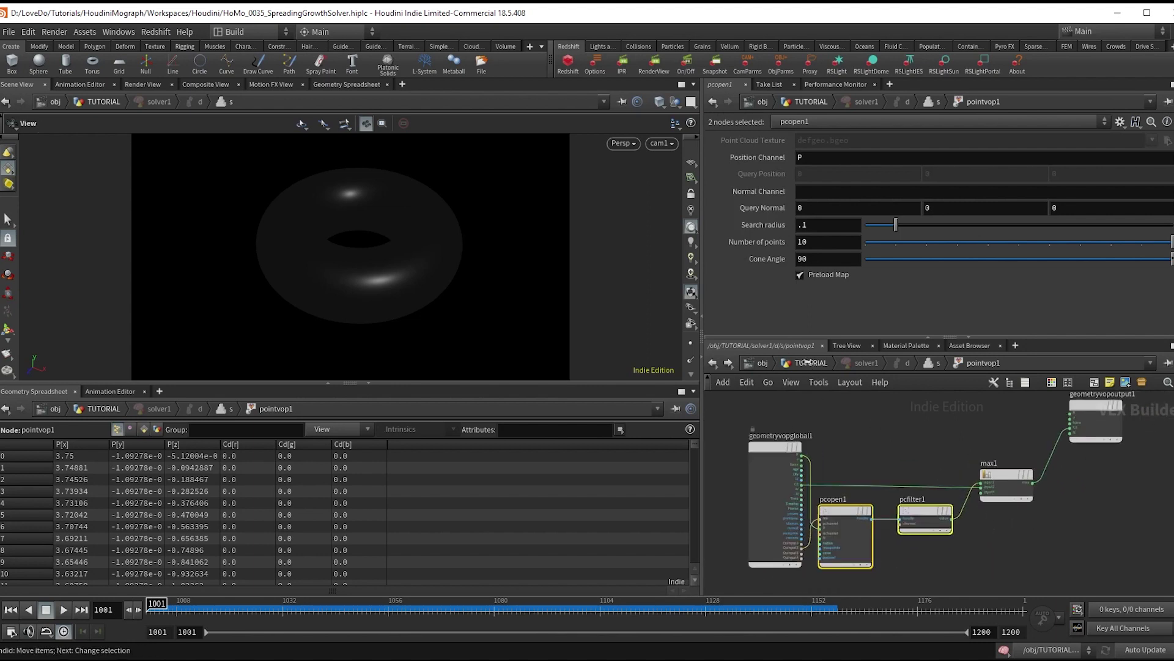
left_click(807, 362)
Reset the solver1 simulation so the red growth reruns from the start
left_click(809, 142)
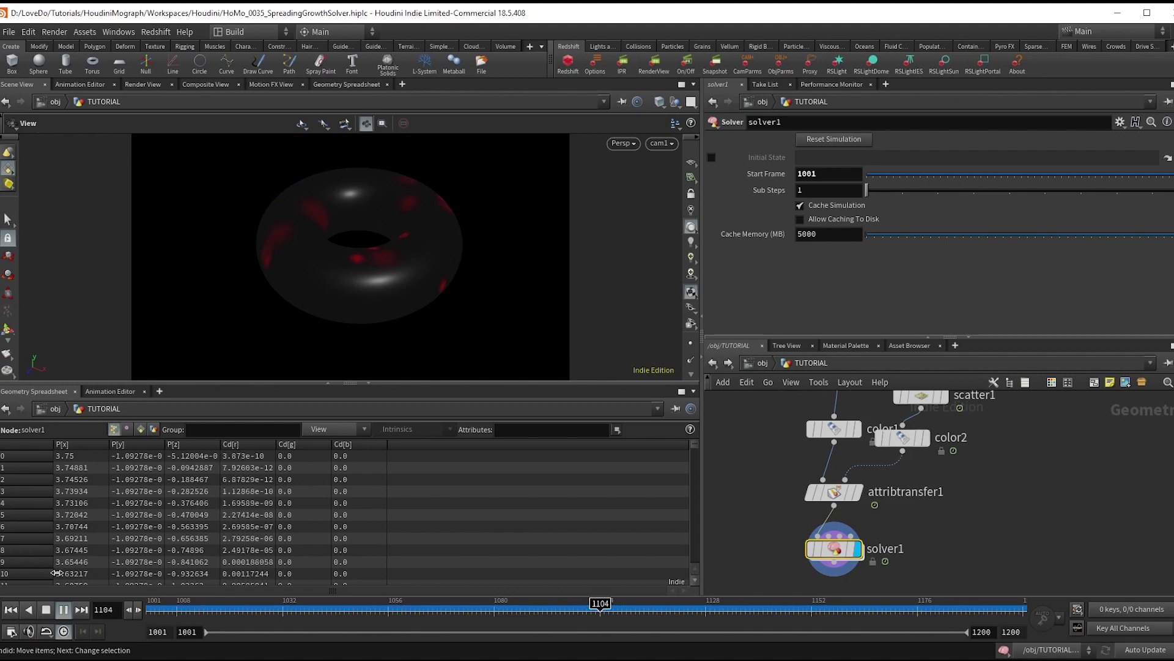
Inside pointvop1, insert a Multiply Constant of 1.5 on the pcfilter1→max1 wire
double_click(834, 548)
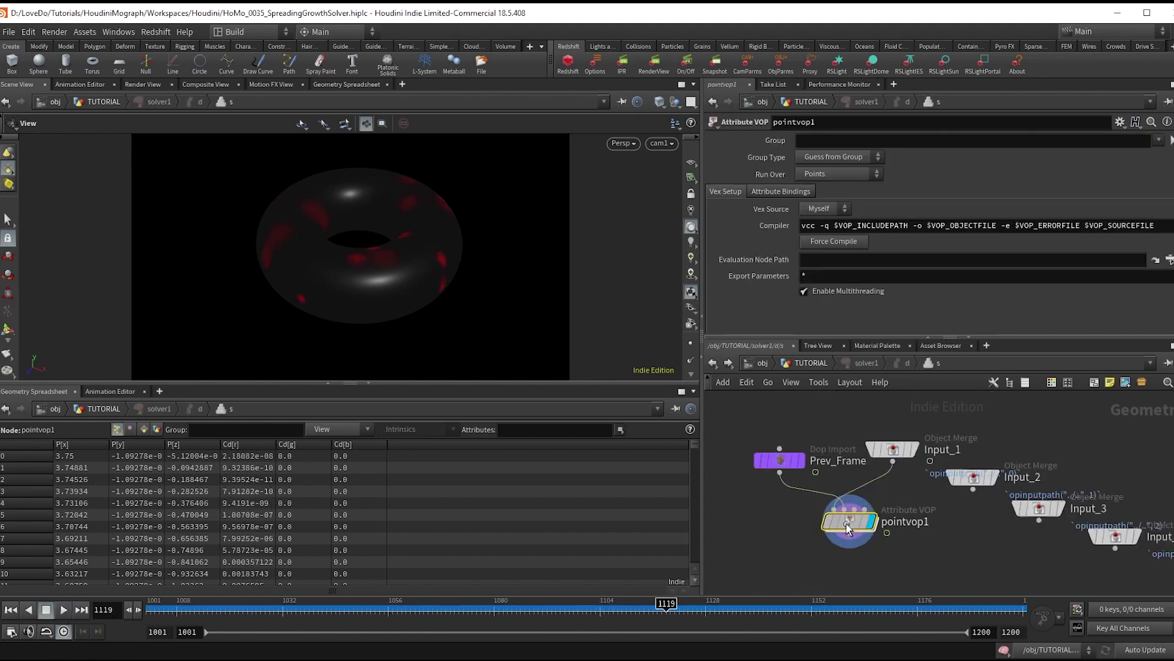
double_click(844, 525)
key("Tab")
type("multco")
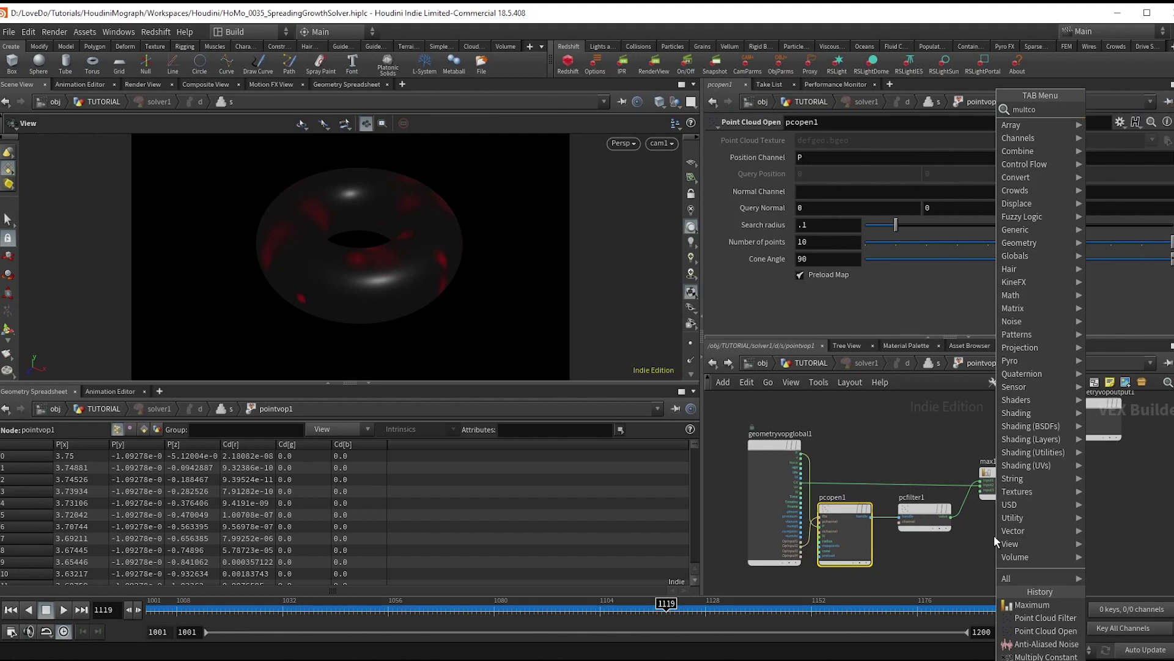
key("Return")
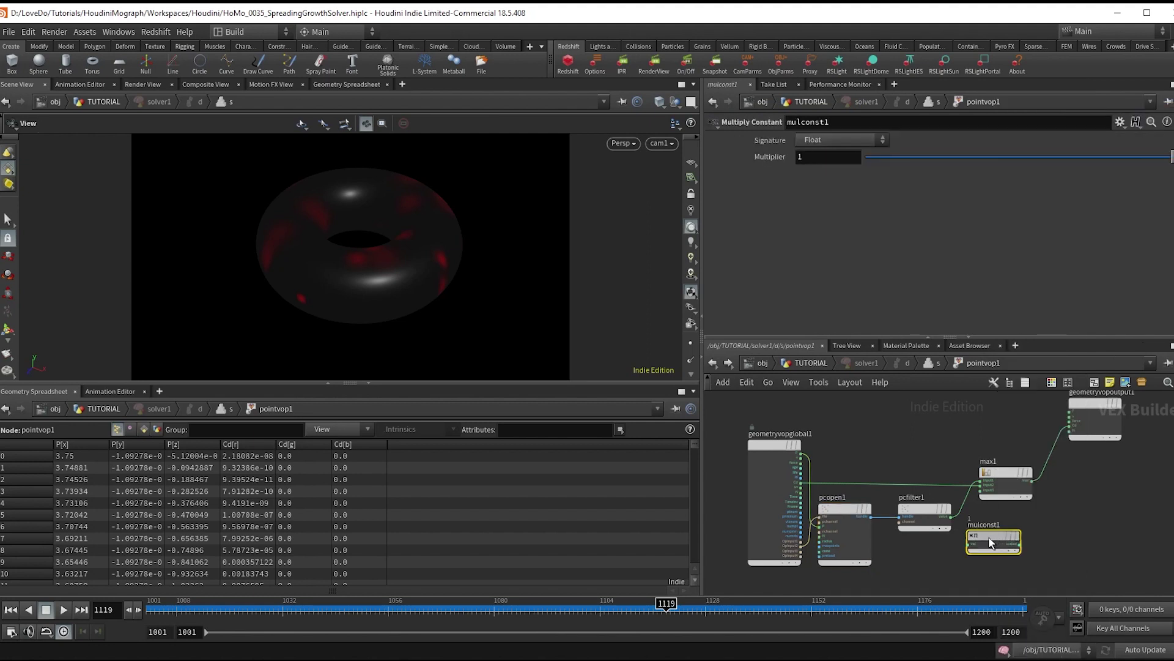
left_click(963, 518)
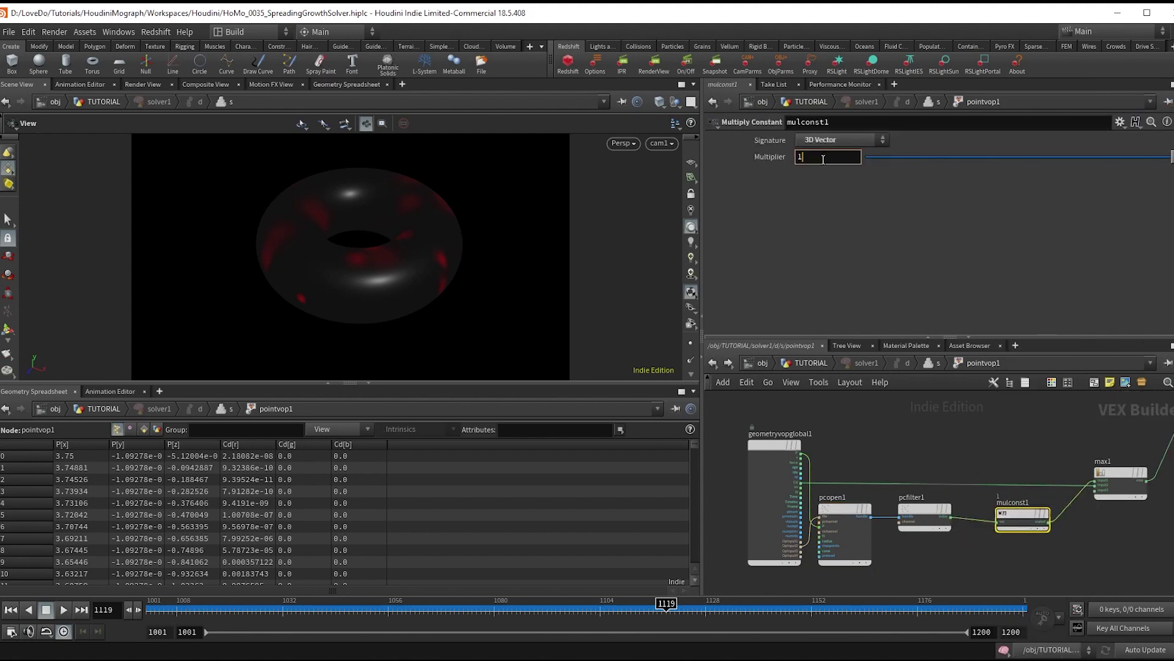
key("Return")
key("ctrl+Up")
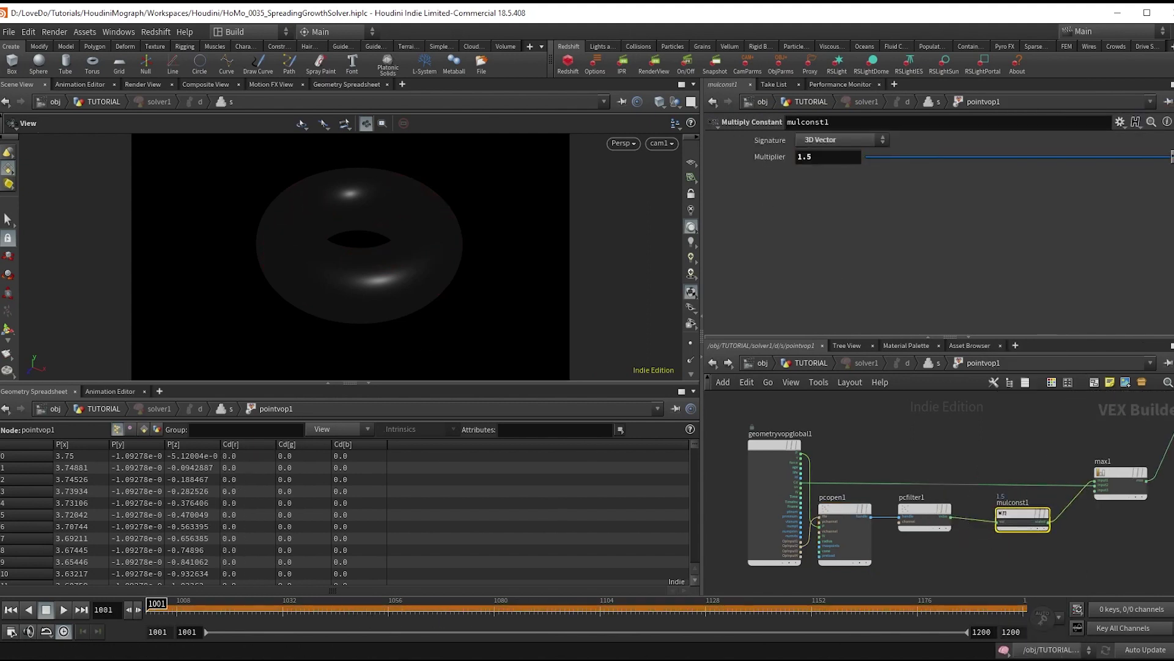
Insert a 3D Vector Clamp (0–1) between mulconst1 and max1
scroll(984, 555, "down", 3)
left_click_drag(982, 506, 967, 509)
scroll(973, 513, "up", 3)
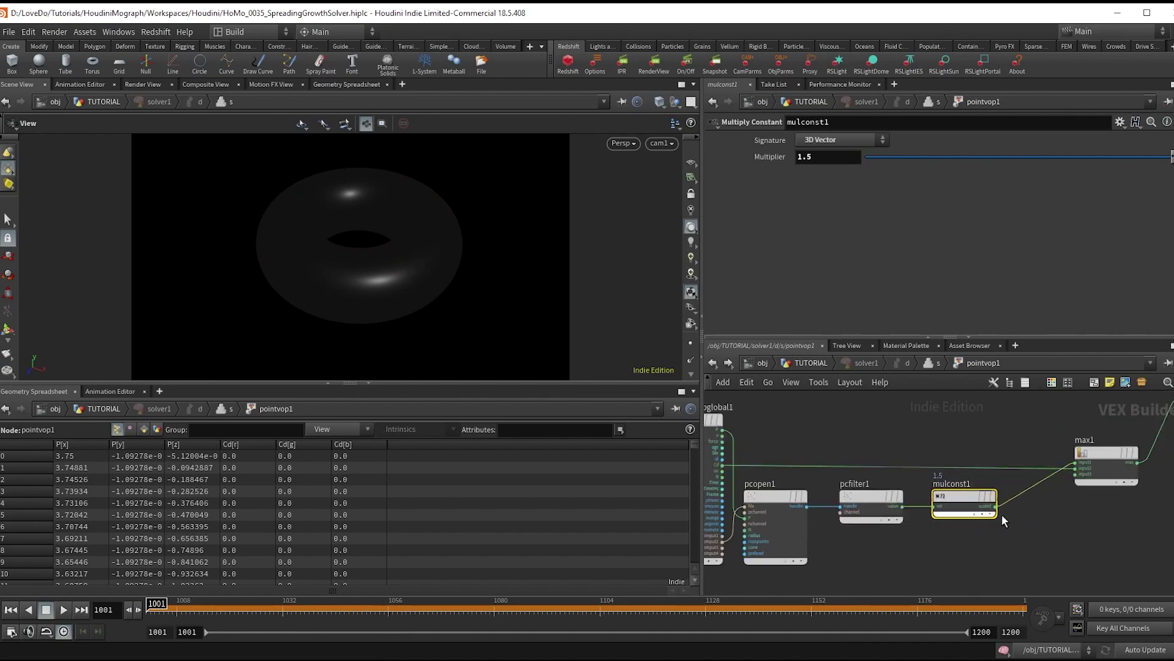
key("Tab")
type("clam")
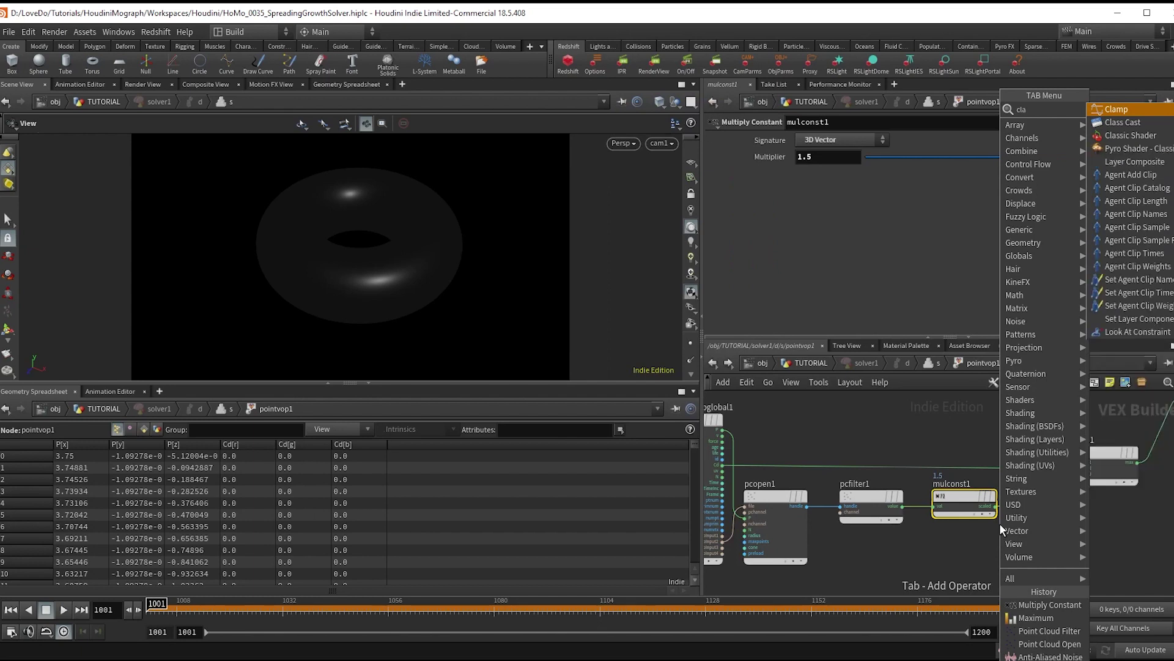
key("Return")
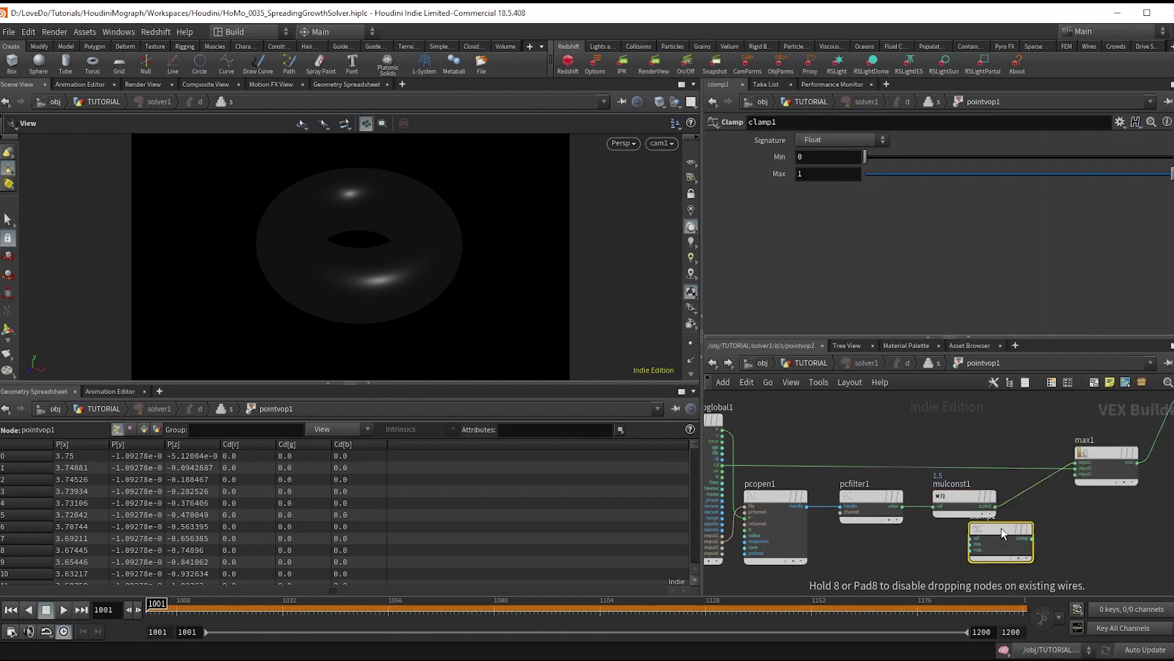
left_click(1070, 502)
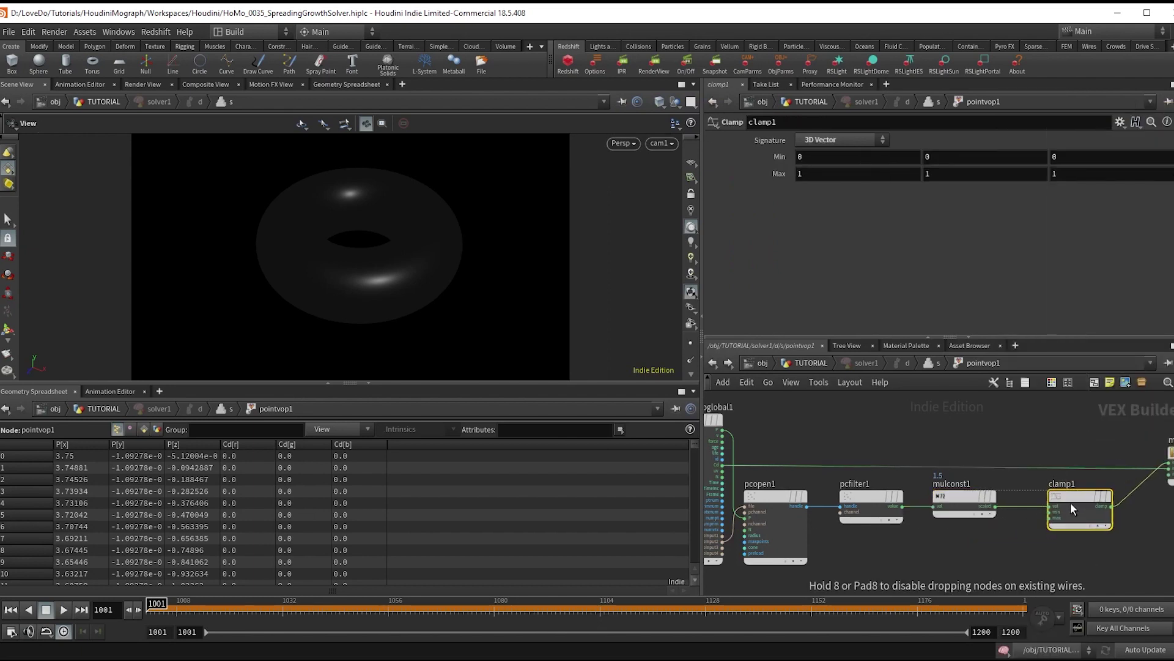
Back at the TUTORIAL network, replay solver1 and scrub to about frame 1084 to check the spread
left_click(796, 363)
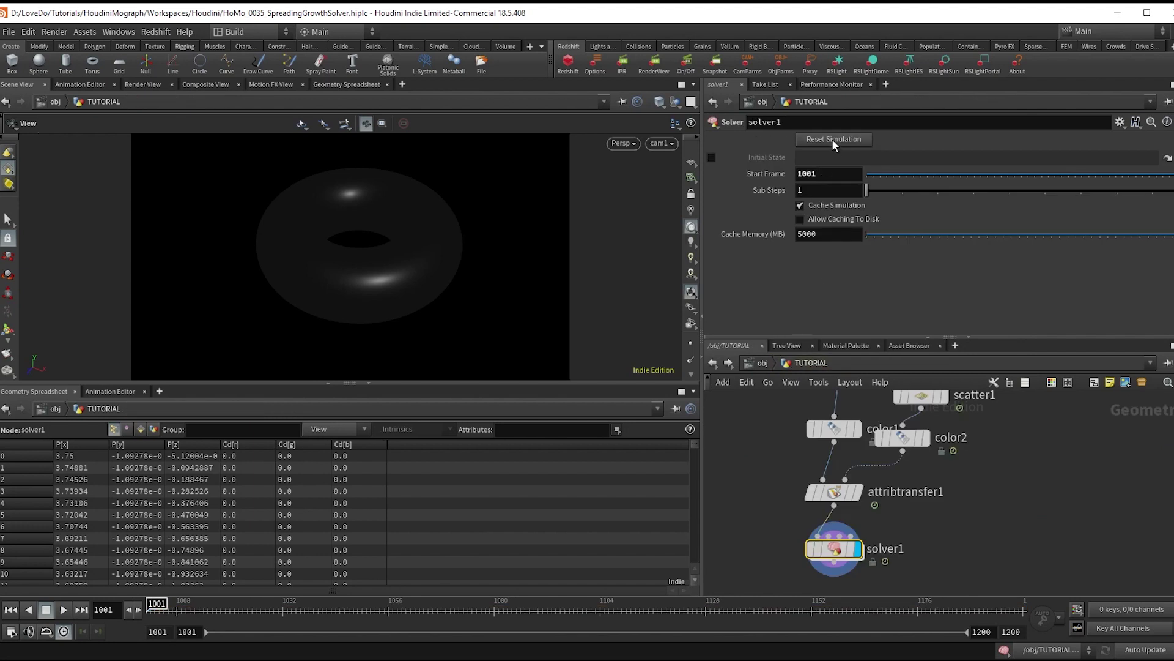
left_click(65, 610)
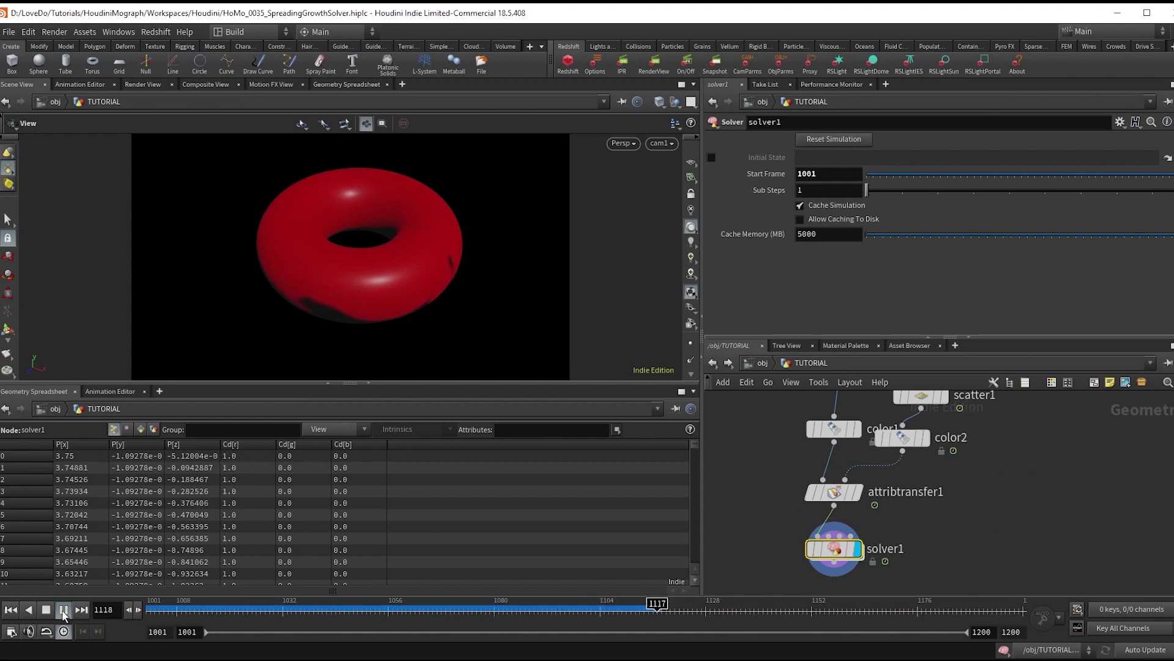
left_click_drag(245, 611, 512, 627)
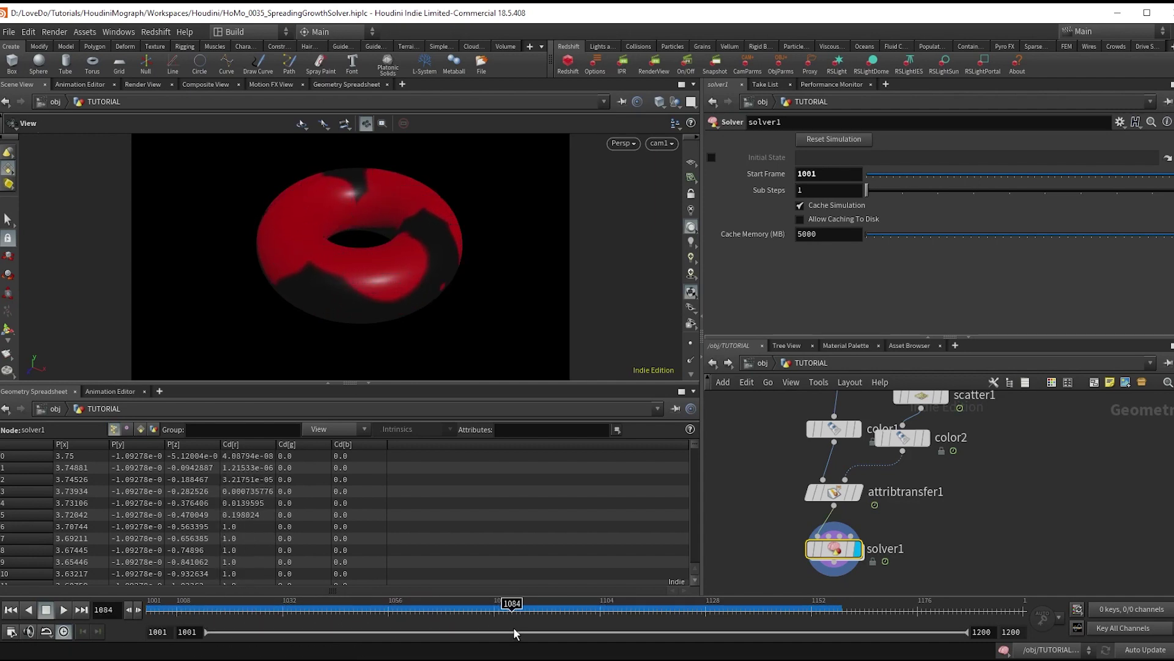
scroll(899, 480, "down", 2)
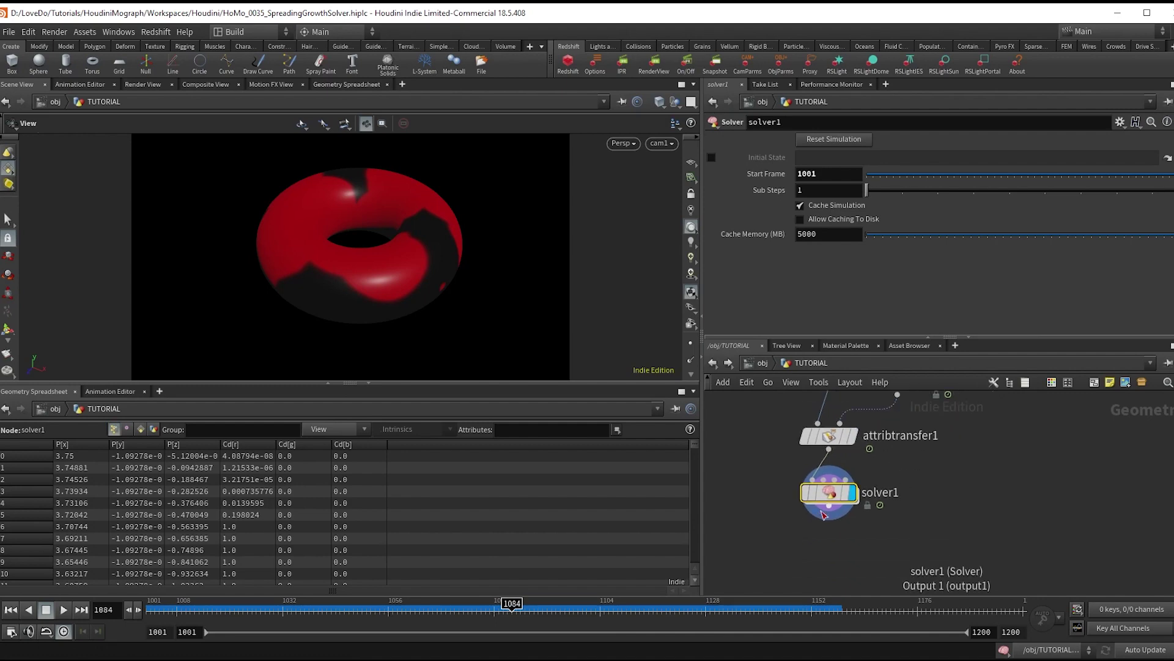
Add a Blast node after solver1 and display its result
left_click(837, 495)
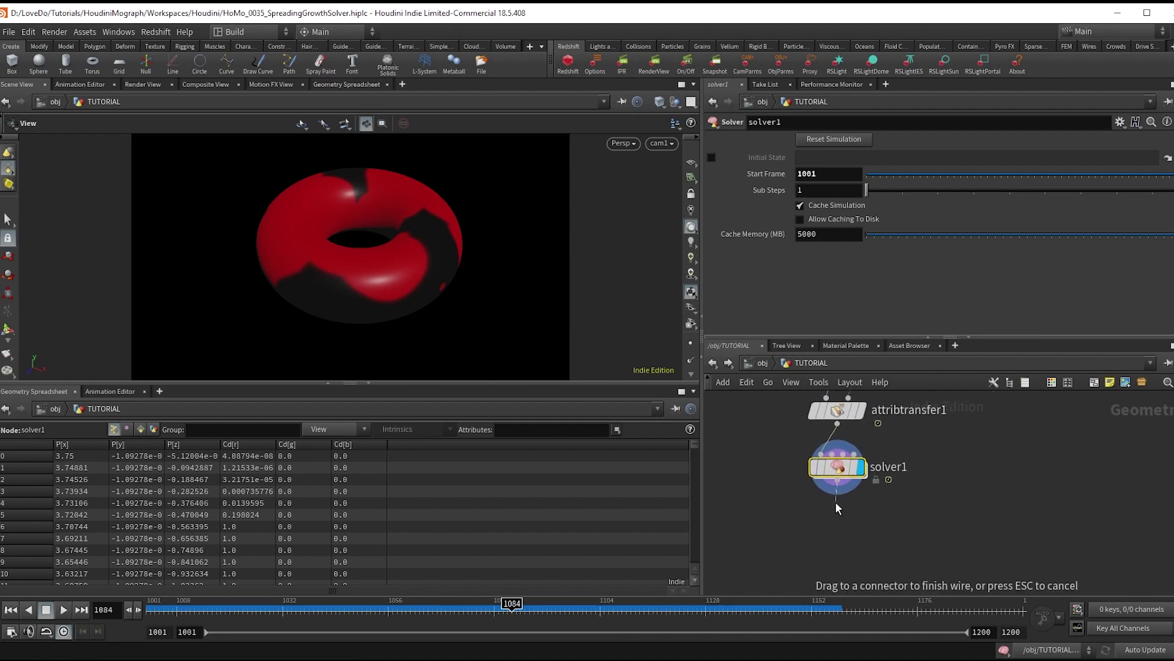
left_click(806, 489)
type("blast")
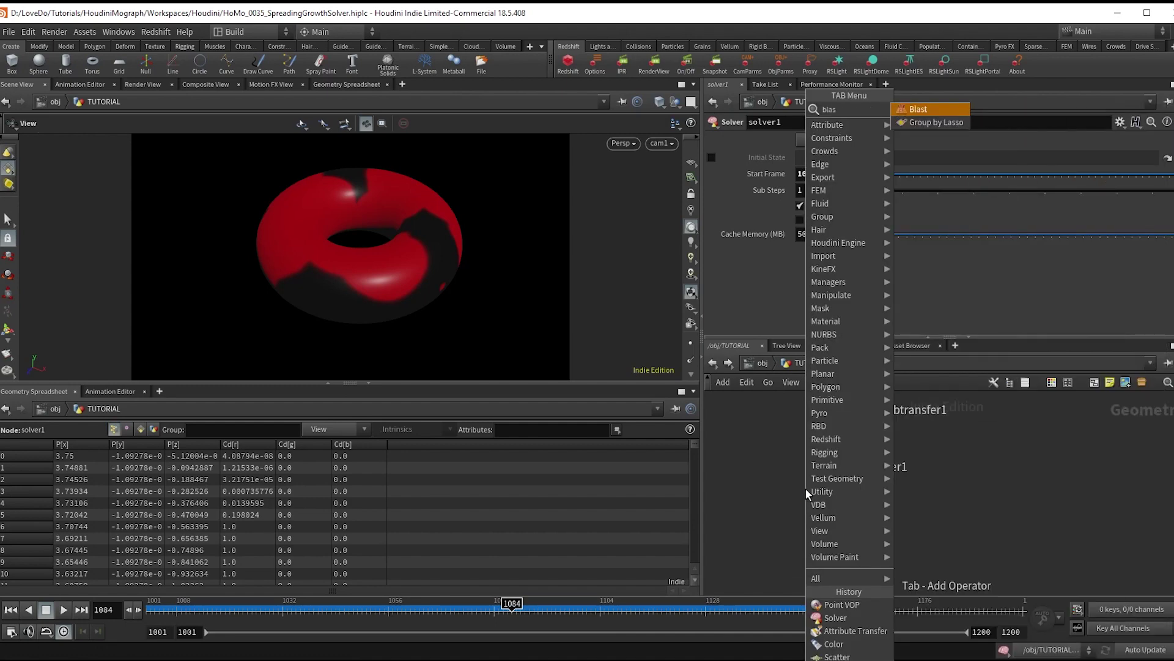
key("Return")
left_click(826, 538)
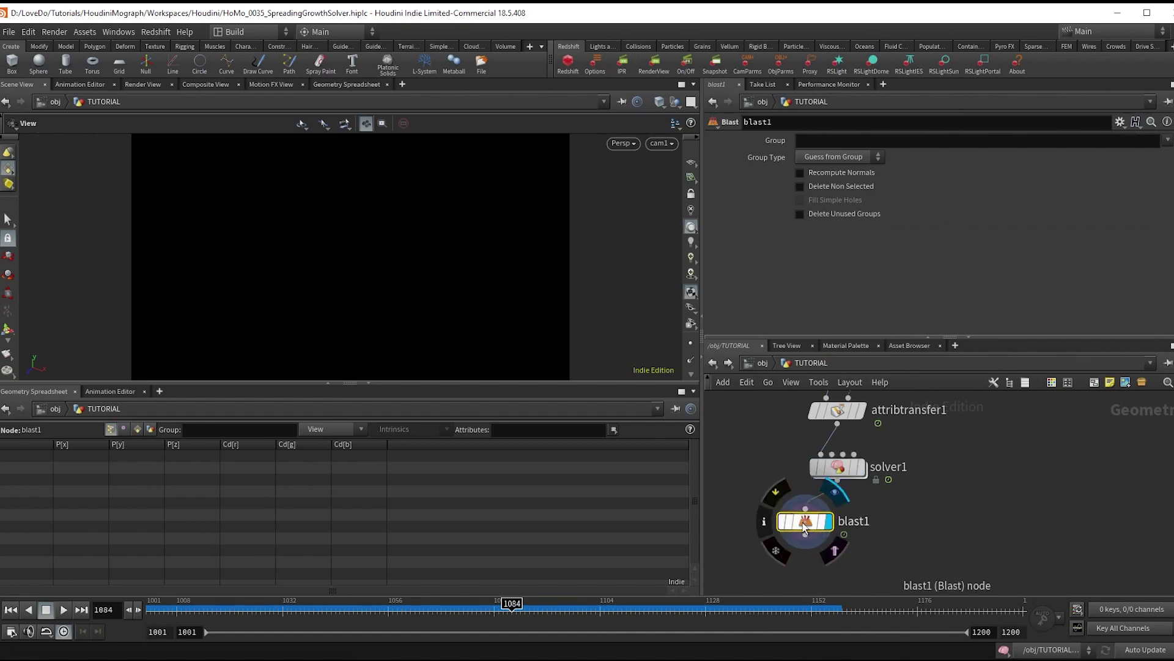
left_click(826, 209)
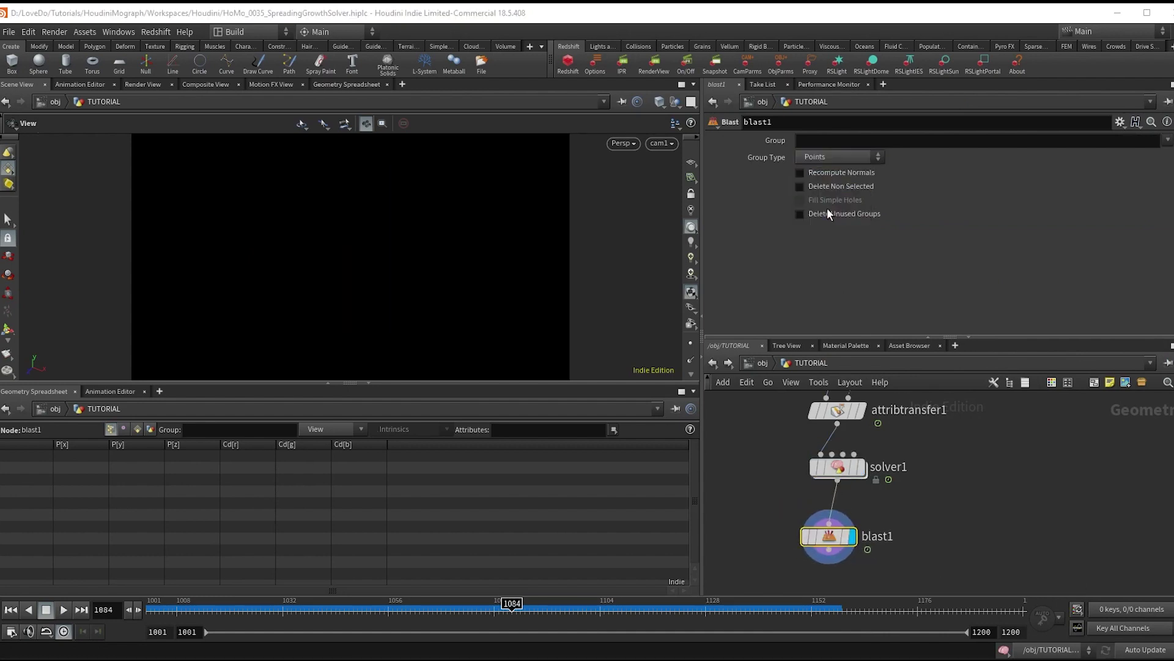
left_click(834, 138)
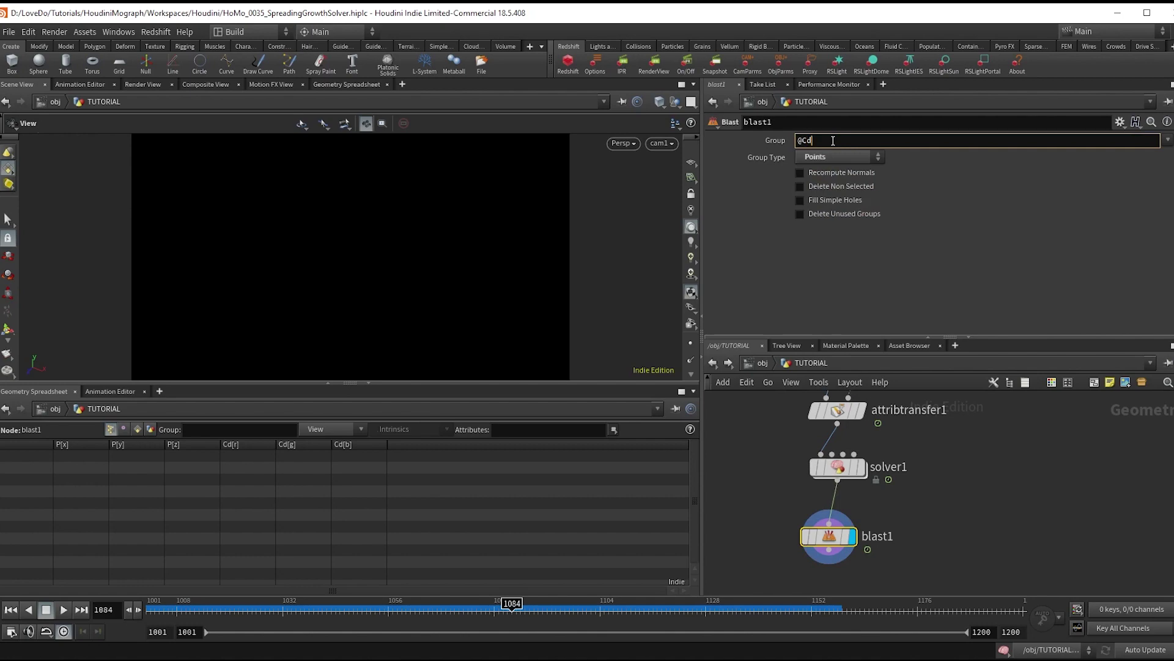
type("@Cd=0")
key("Return")
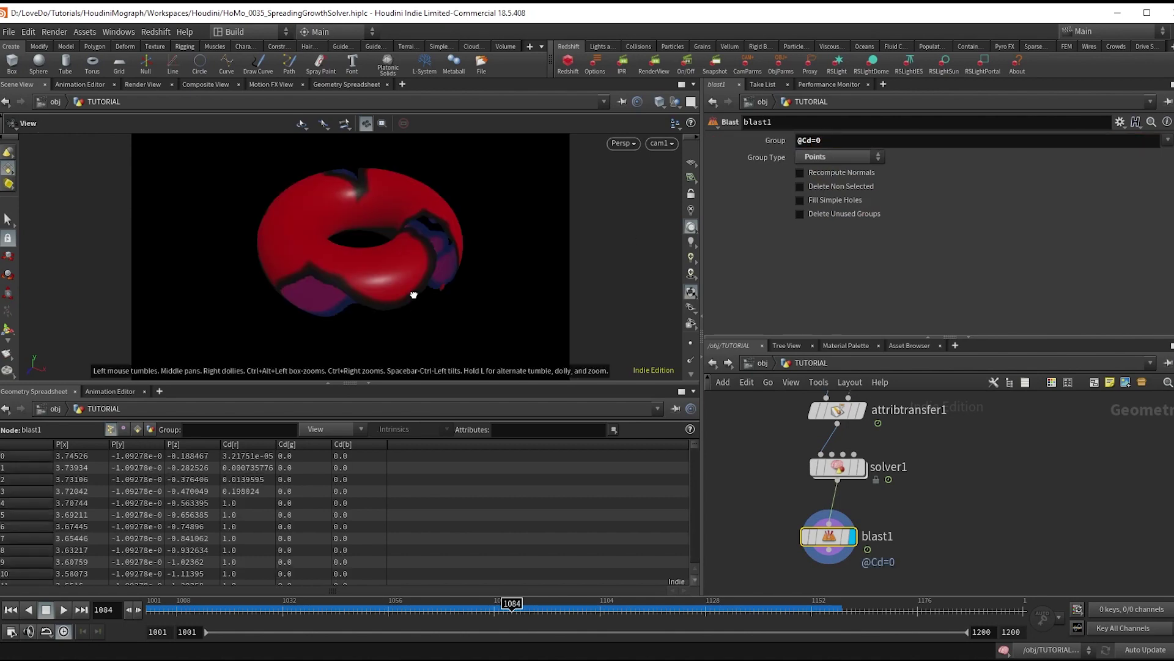
left_click_drag(411, 294, 441, 287)
key("Up")
middle_click_drag(947, 553, 957, 500)
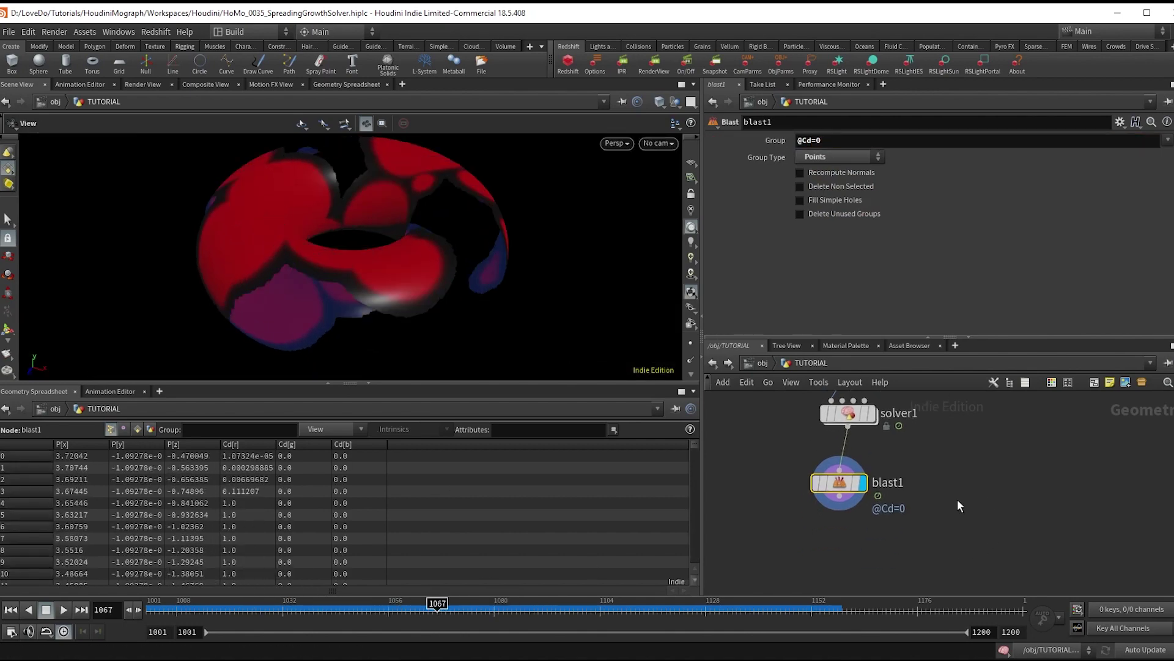
Add a Smooth node after blast1, drop the boundary constraint and raise strength to 21.2
left_click(841, 520)
type("smooth")
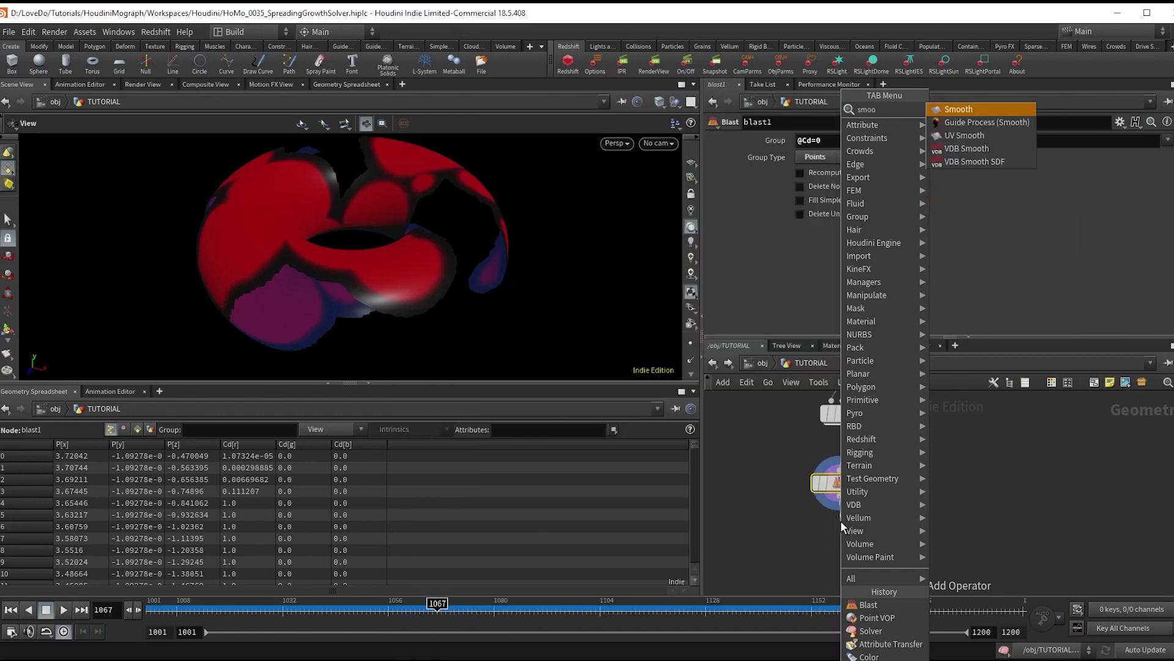
key("Return")
left_click(843, 525)
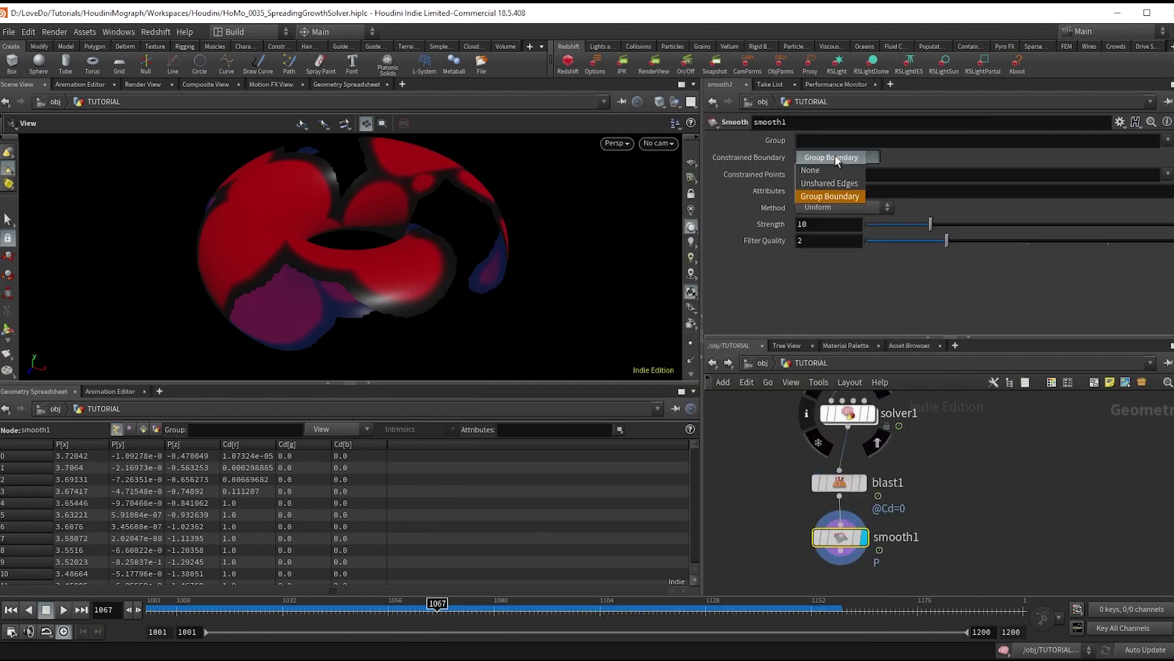
left_click(833, 170)
left_click_drag(905, 241, 1004, 224)
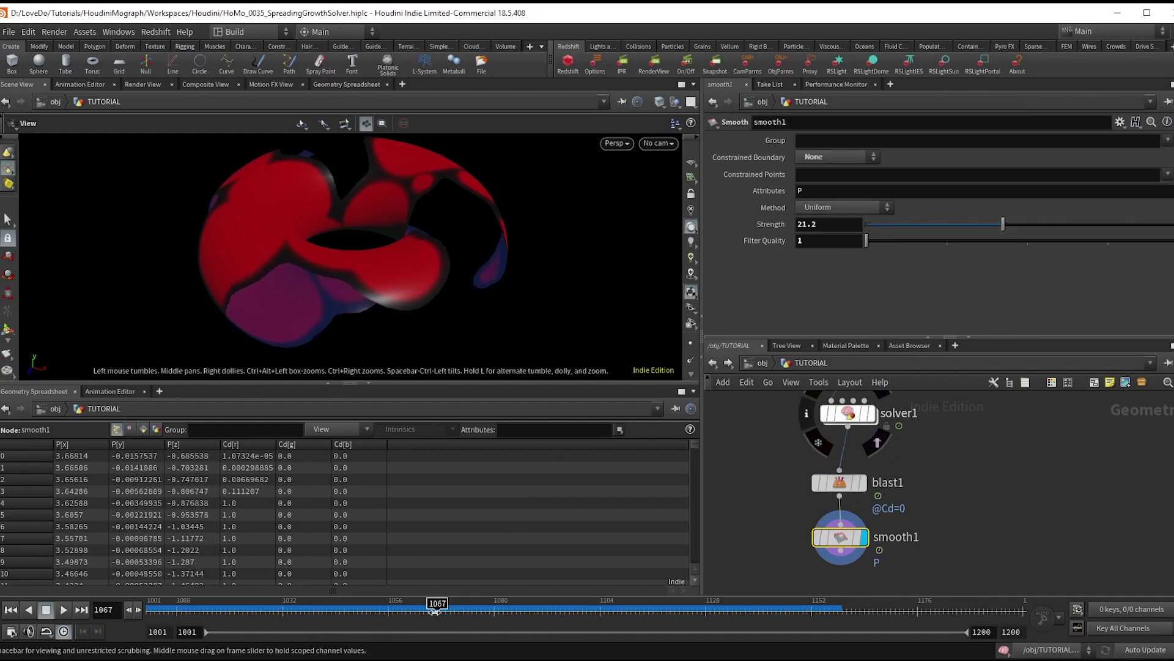
left_click_drag(434, 606, 560, 606)
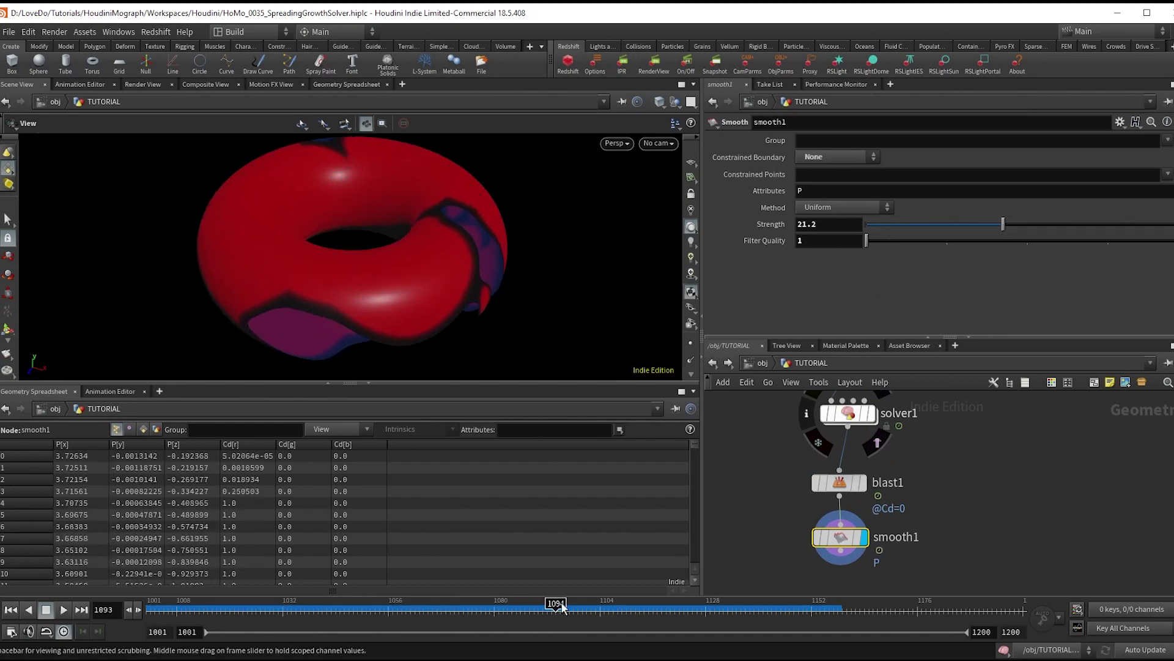
middle_click_drag(906, 506, 904, 481)
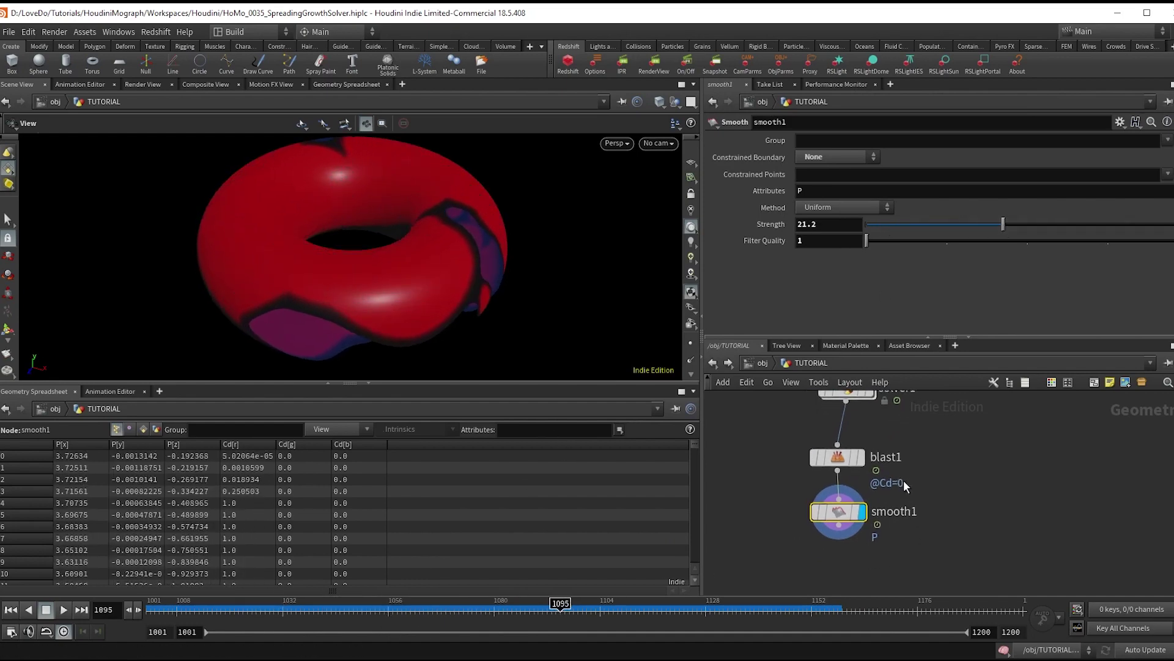
left_click(842, 174)
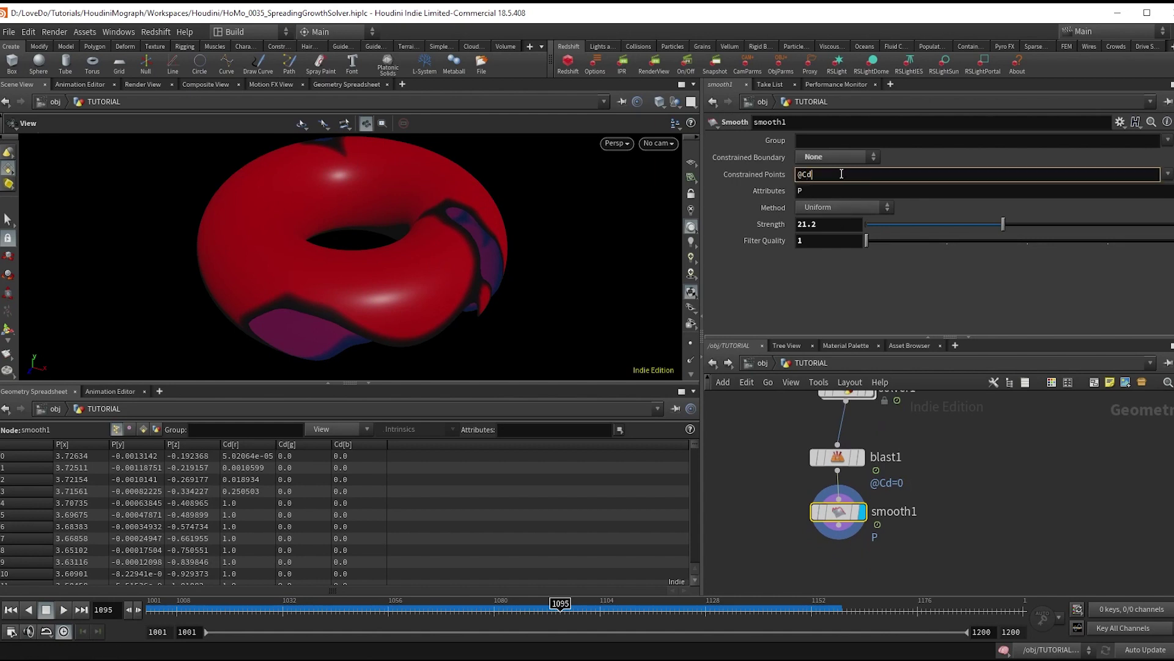
type("@Cd=1")
key("Return")
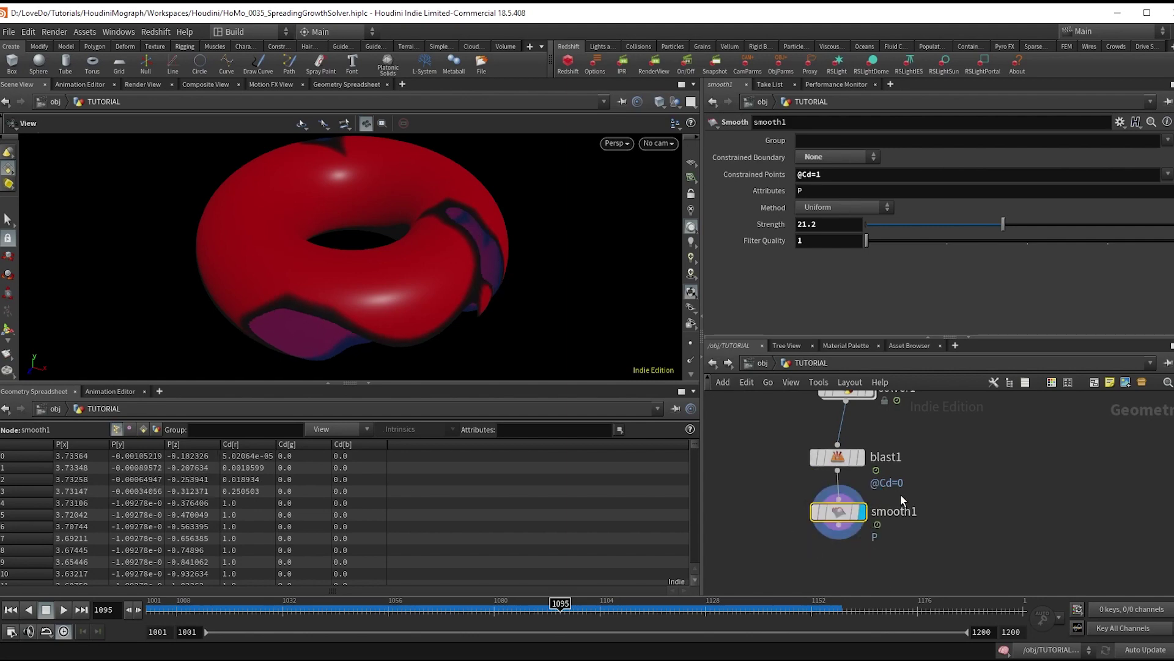
key("Tab")
Place a Point VOP between blast1 and smooth1 and go inside it
type("point vop")
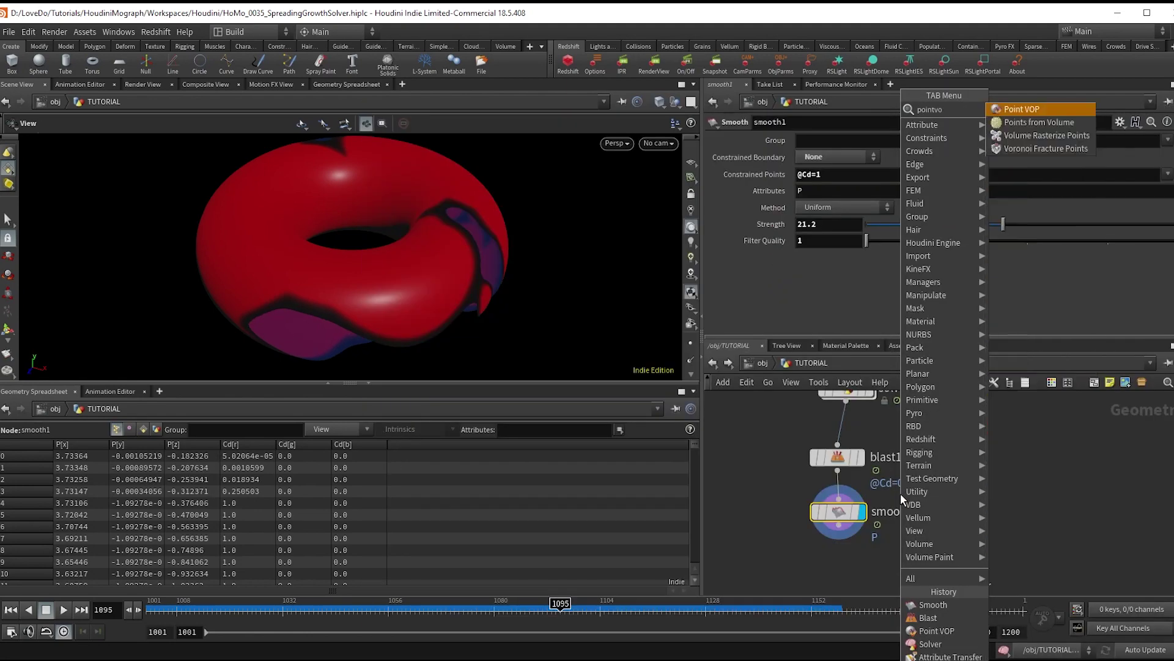
key("Return")
left_click(823, 506)
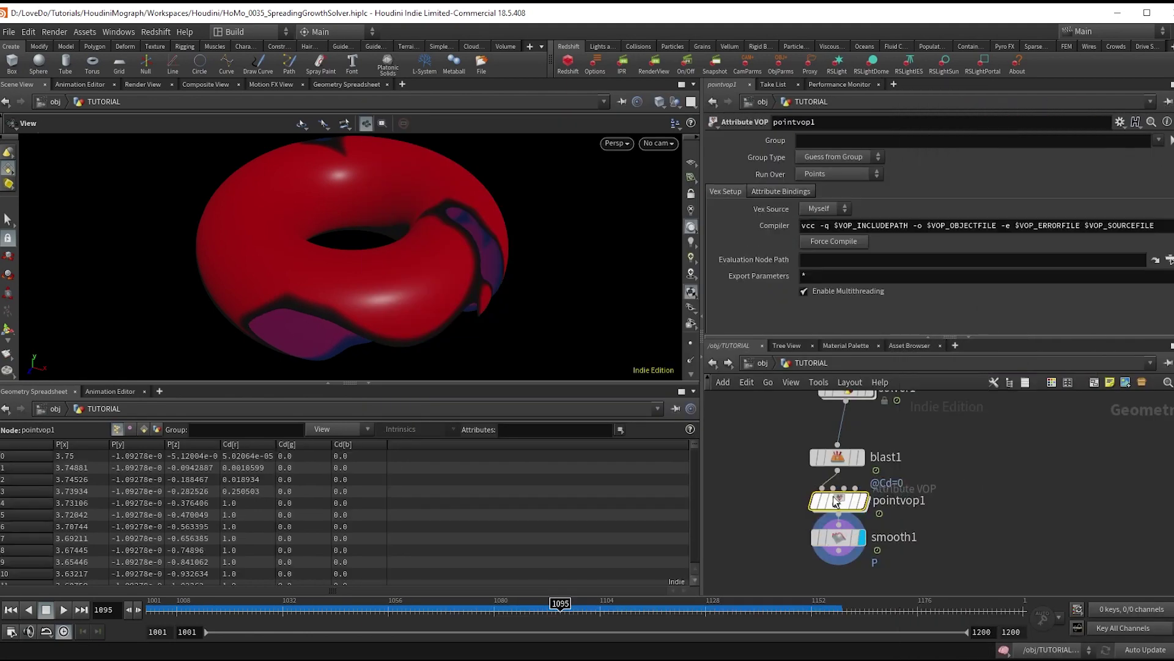
double_click(839, 512)
Add an Anti-Aliased Noise node with 3D Input, 3D Noise signature
key("Tab")
type("ant")
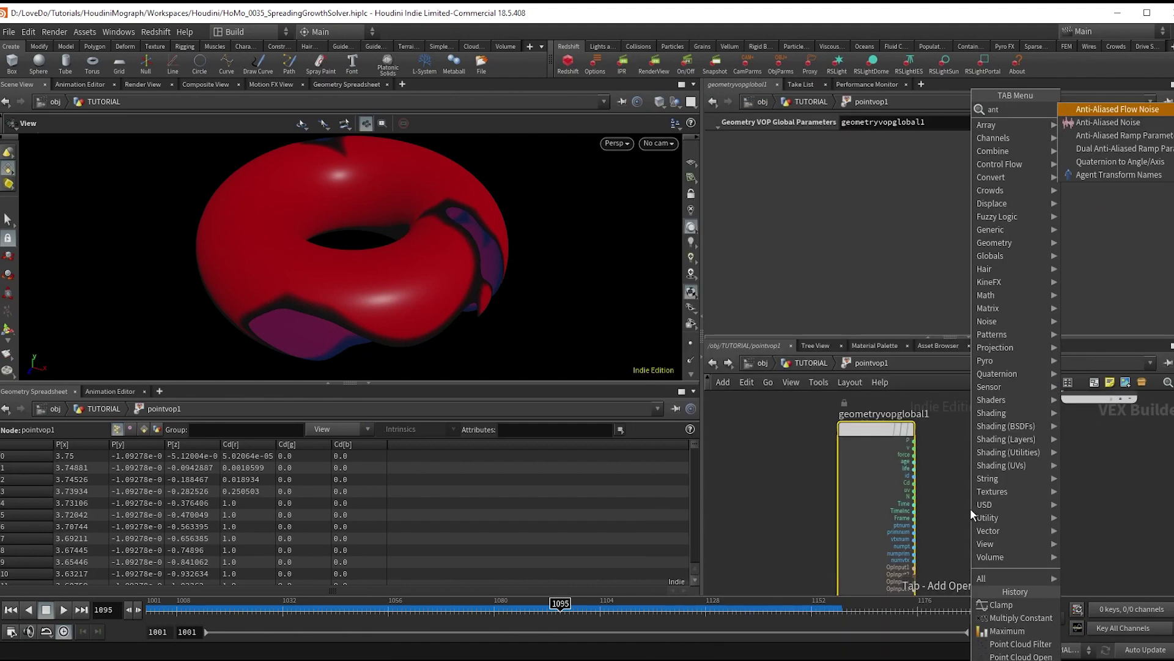
key("Down")
key("Return")
left_click(970, 514)
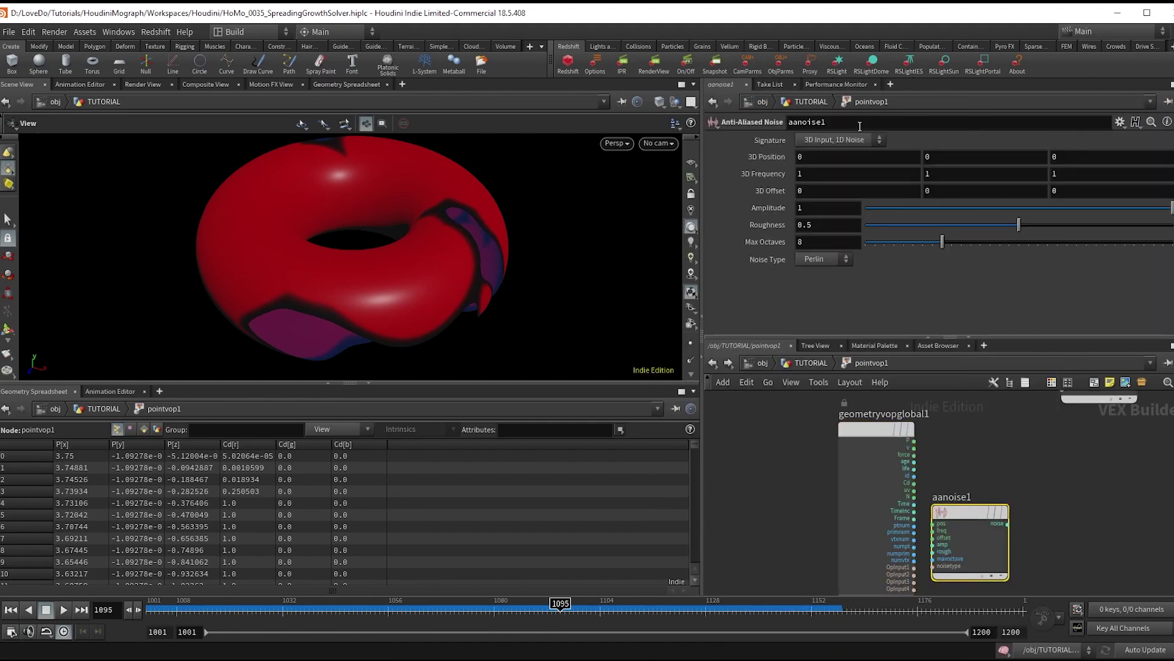
left_click(841, 140)
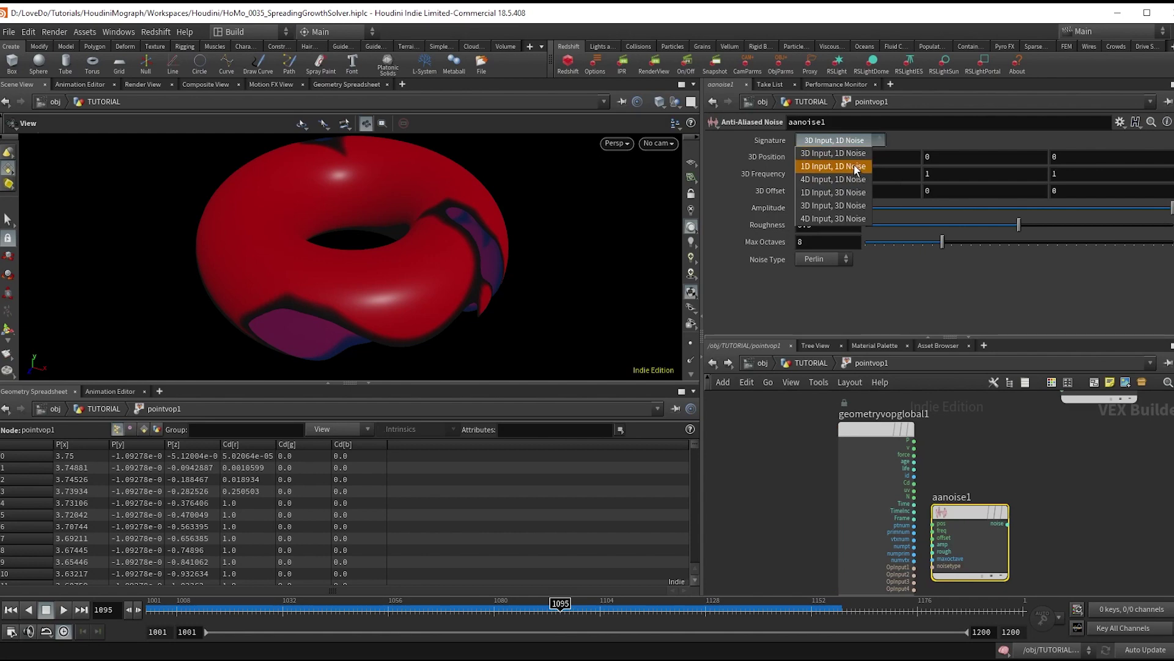
left_click(852, 206)
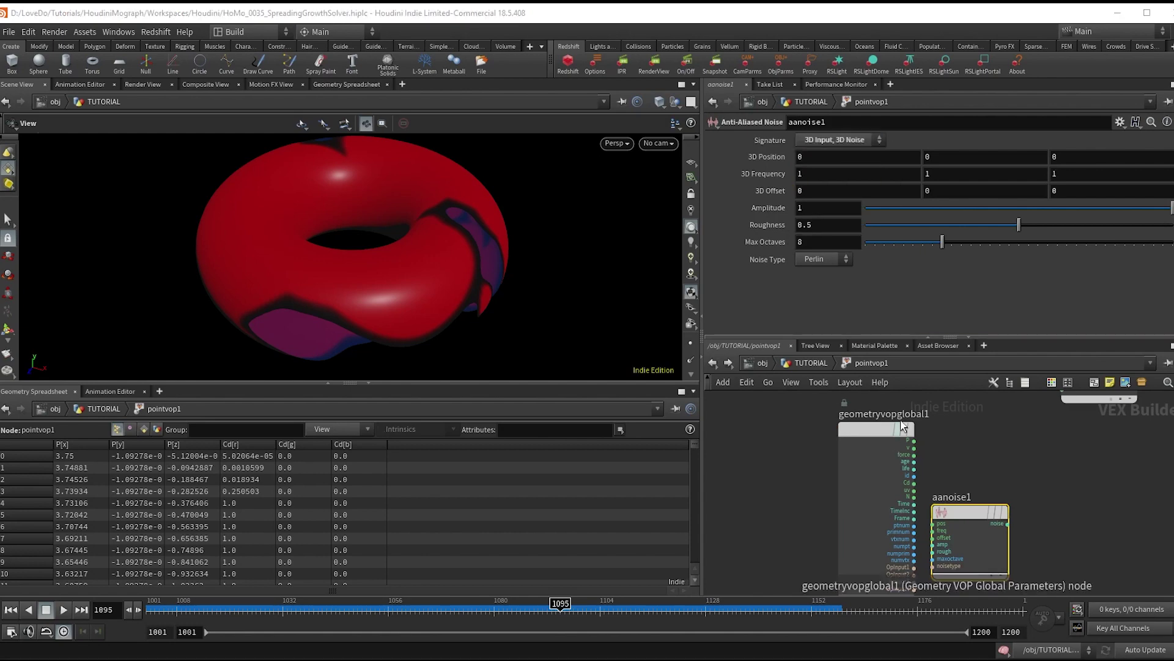
Add an Add node summing P and the noise, and wire the sum to the output's v
left_click(917, 441)
key("Tab")
type("add")
key("Return")
left_click(1106, 471)
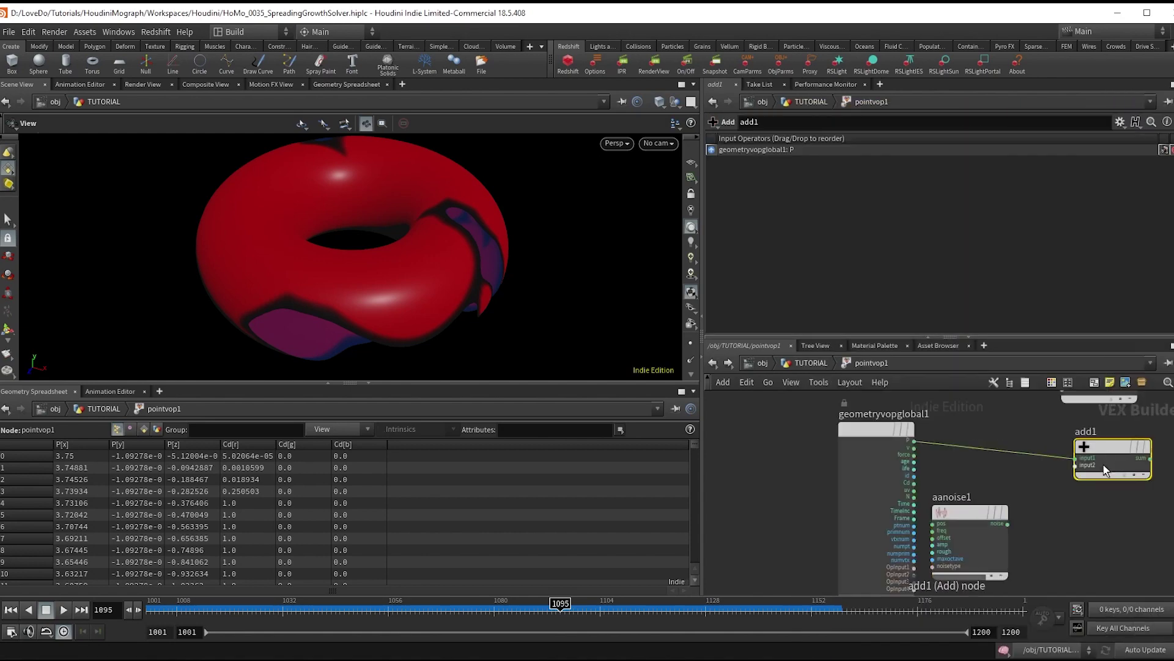
left_click(1076, 469)
left_click(1007, 524)
middle_click_drag(1040, 490, 986, 535)
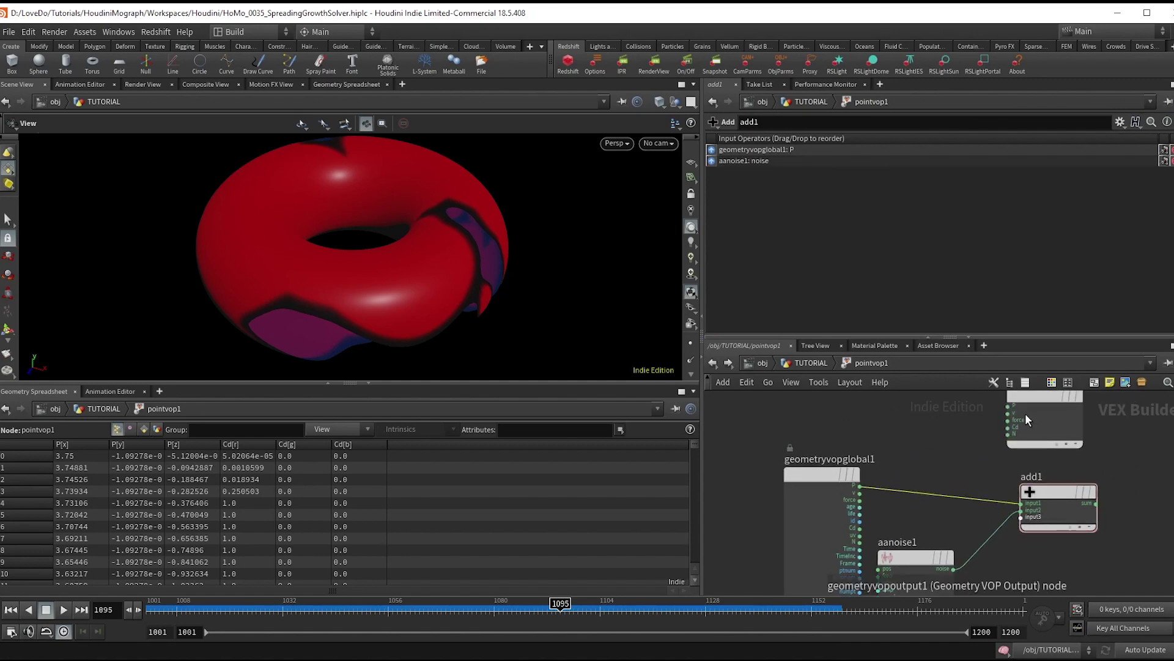
left_click(1095, 504)
left_click(1008, 413)
middle_click_drag(1009, 490, 1010, 432)
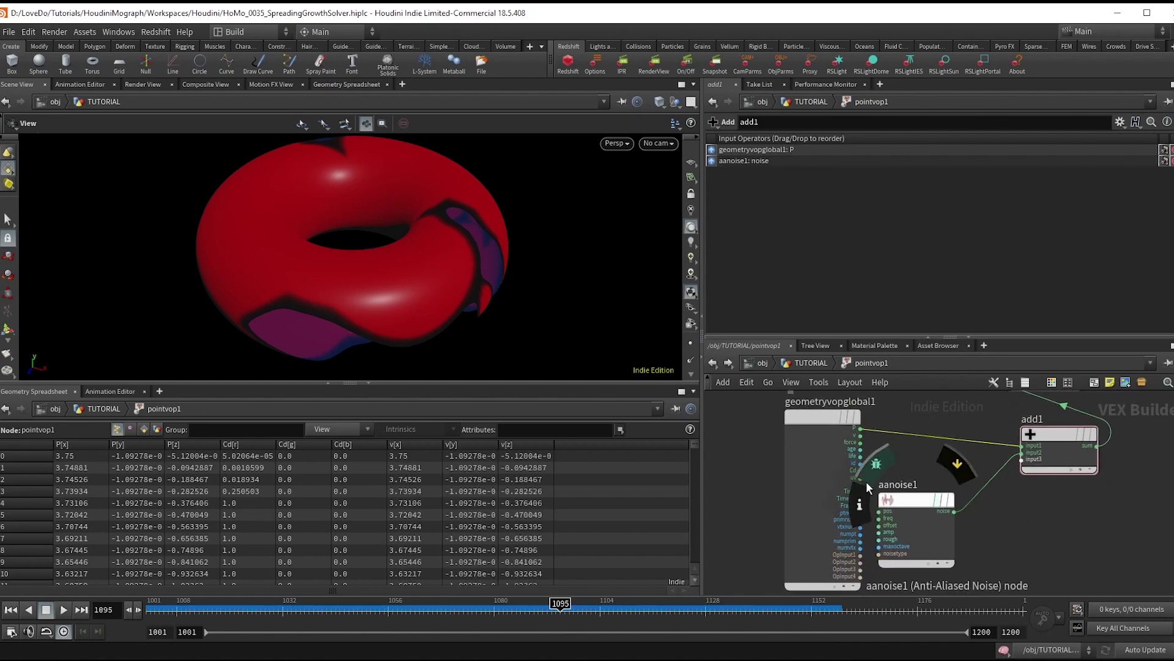
middle_click_drag(910, 471, 908, 428)
Add a Vector to Float node fed from the global parameters' colour
left_click(864, 505)
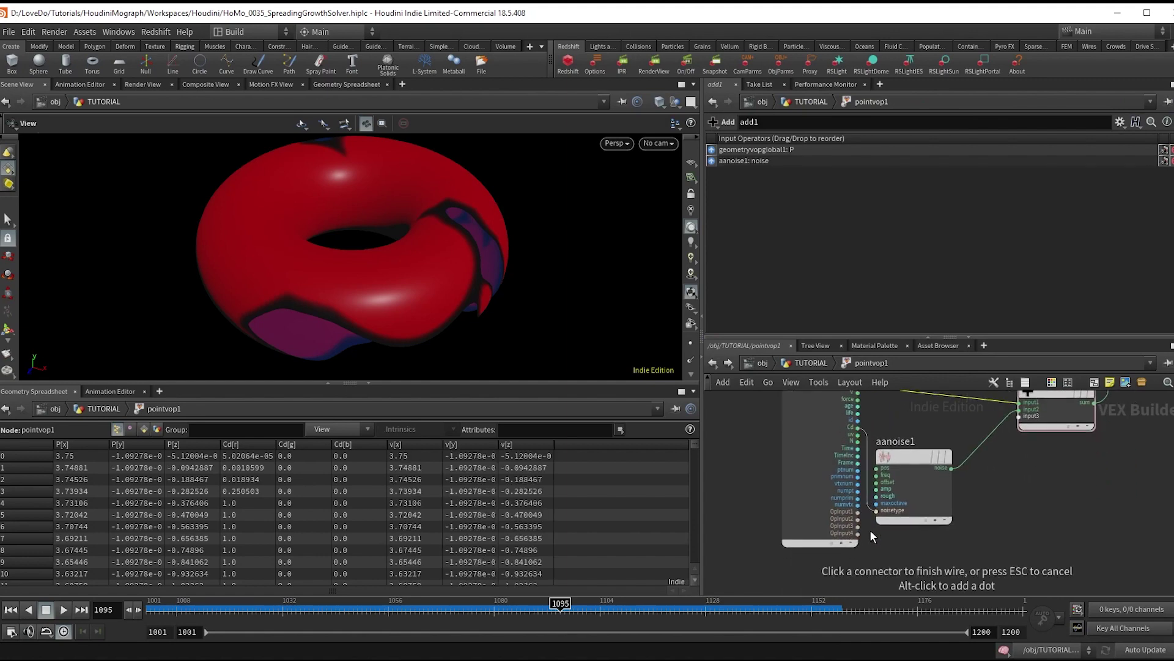
key("Tab")
type("vectof")
key("Return")
left_click(942, 544)
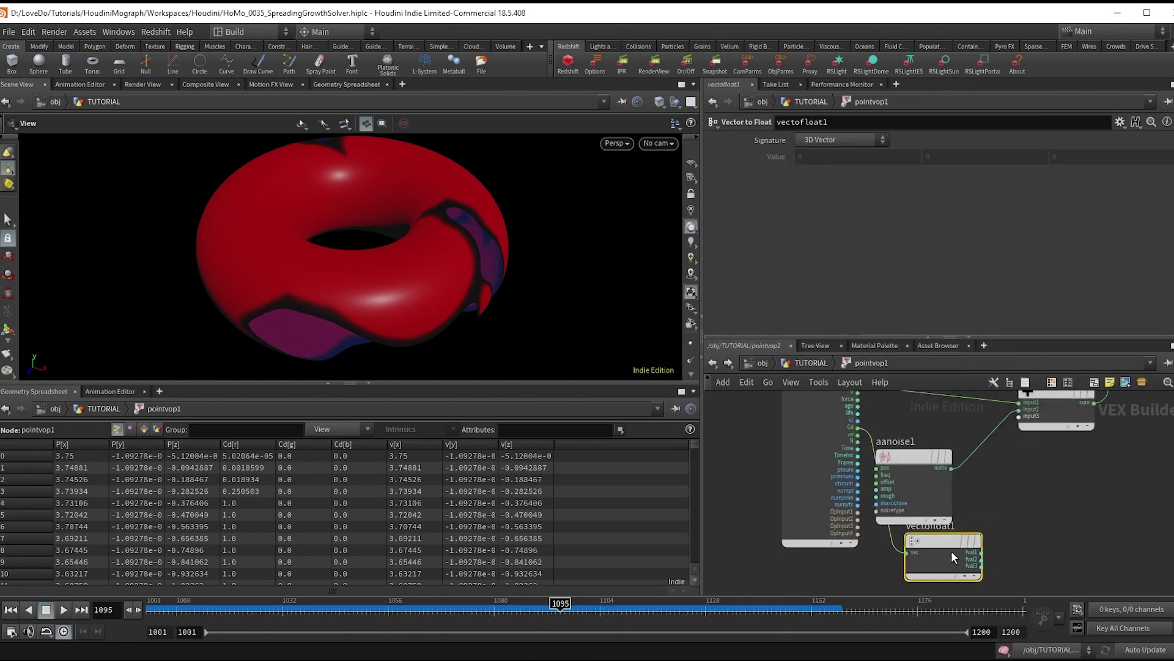
Remap the first float component with a Fit Range from .8–1 to 1–0
left_click(983, 555)
key("Tab")
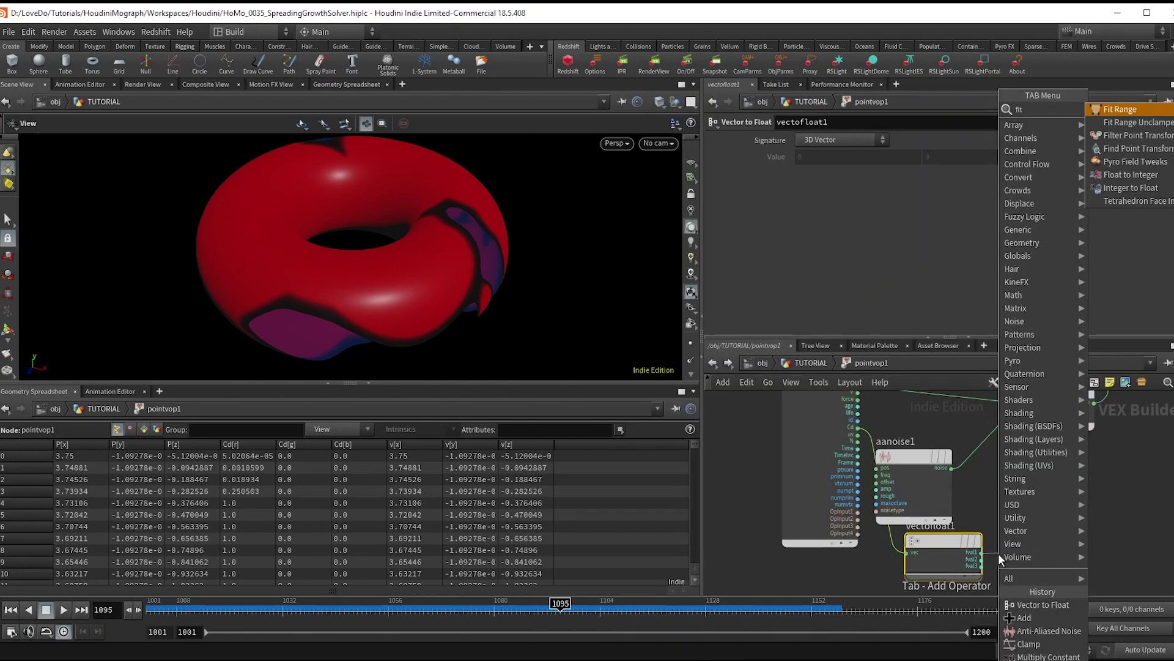
left_click(1119, 105)
type(".")
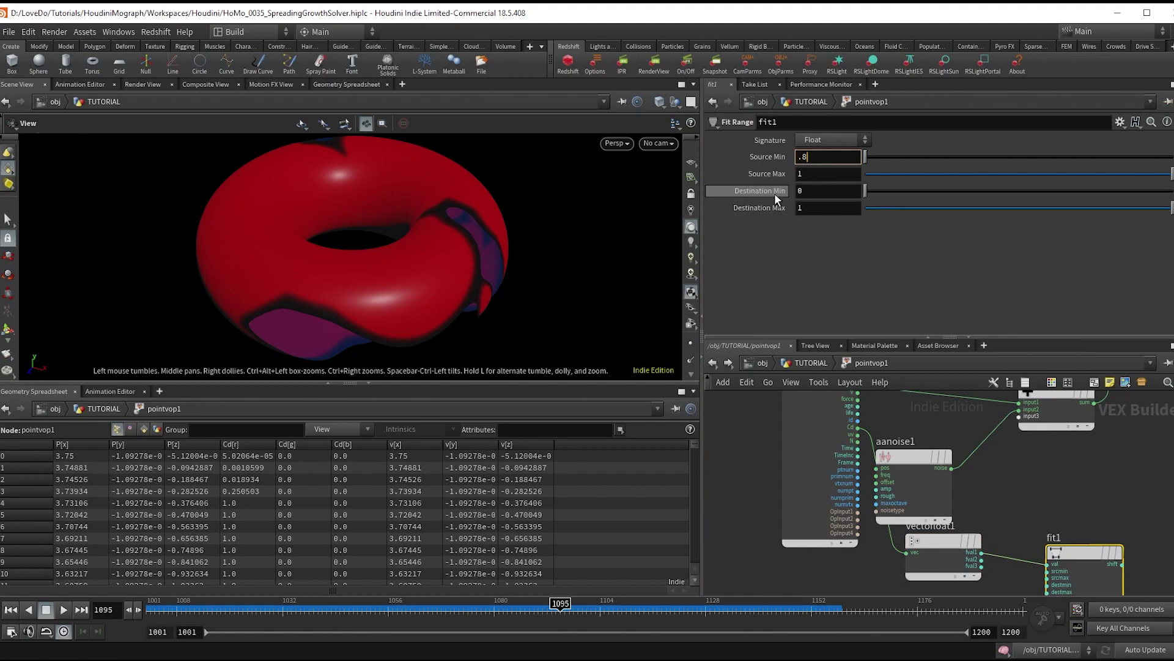
type("8")
key("Tab")
key("Tab")
type("1")
key("Tab")
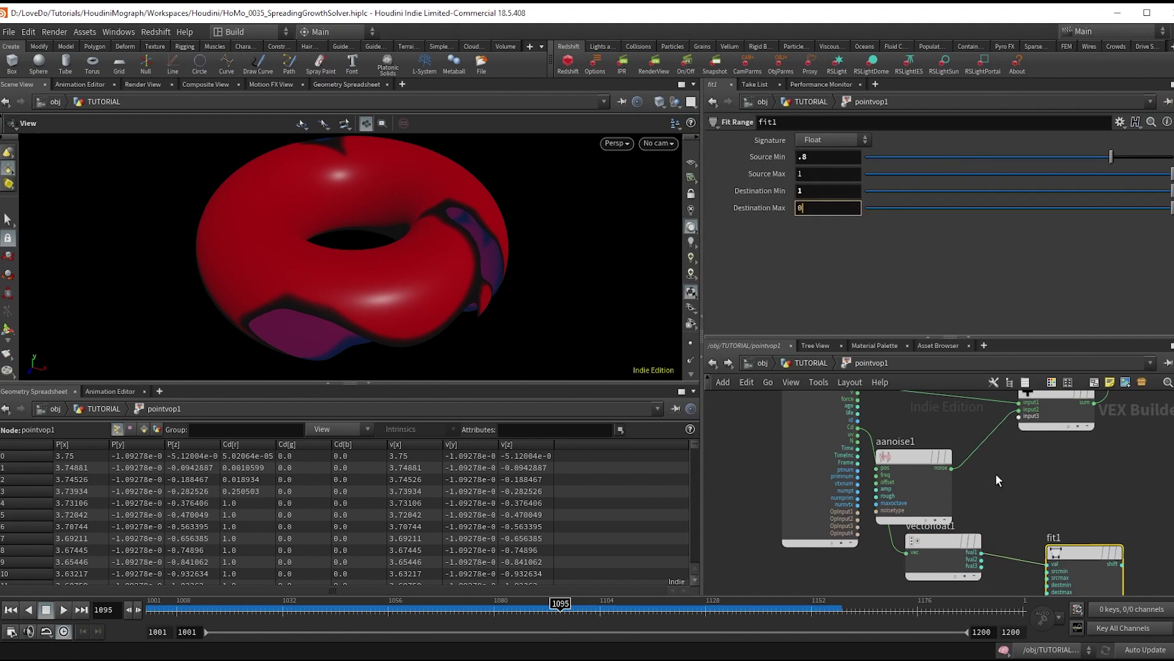
key("Tab")
Multiply the noise by the fit result and feed the product into add1
left_click(1024, 488)
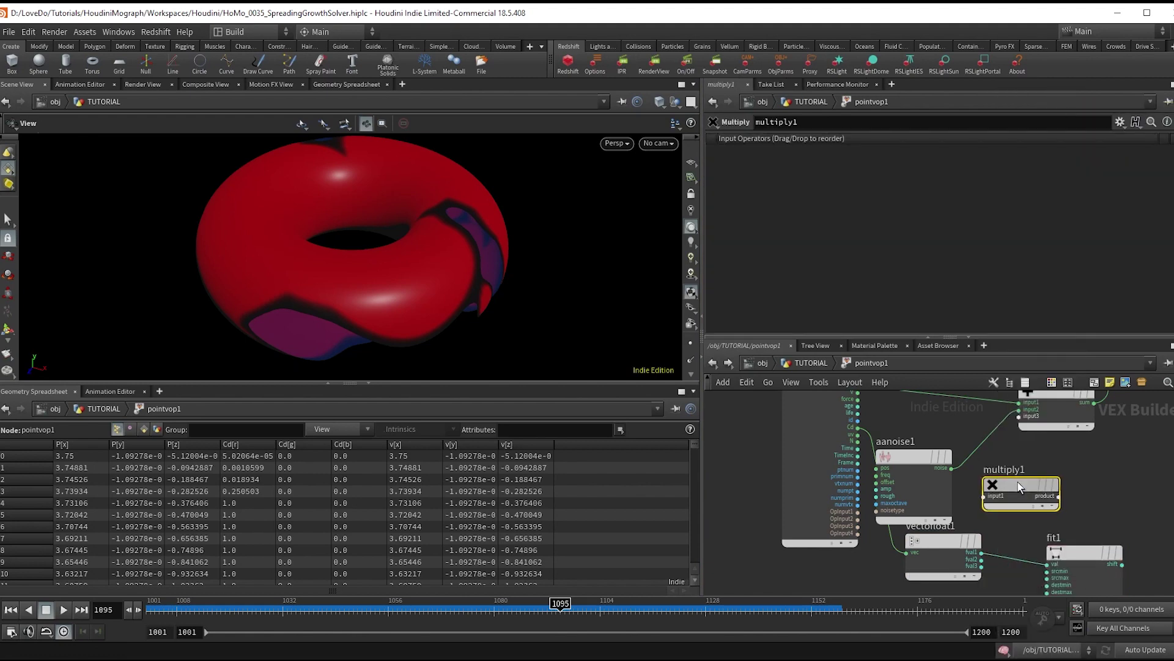
left_click_drag(1018, 487, 1053, 434)
left_click(1018, 450)
left_click(1122, 564)
left_click(924, 456)
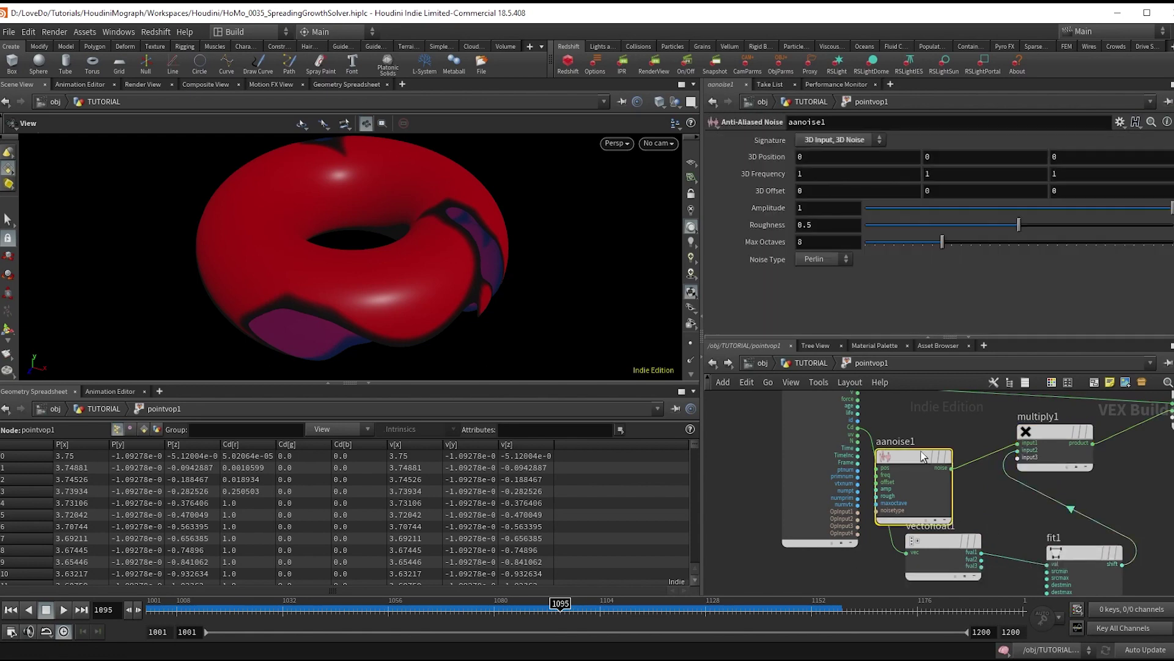
Drive the noise position from P and set its frequency to 7
left_click(878, 468)
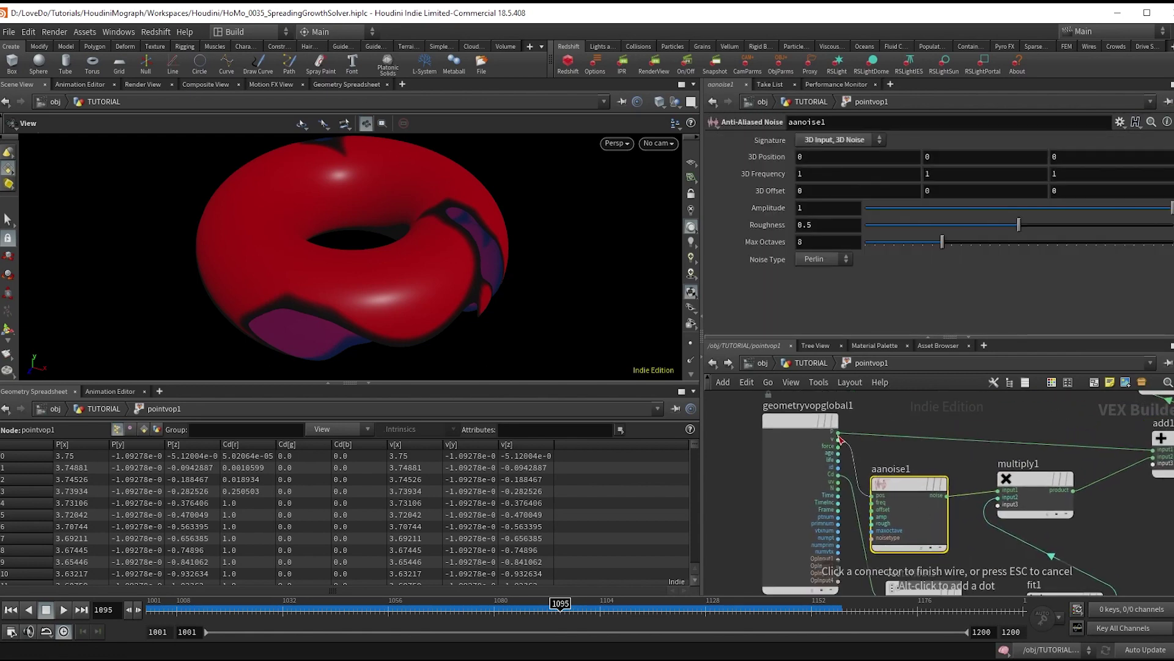
left_click(839, 434)
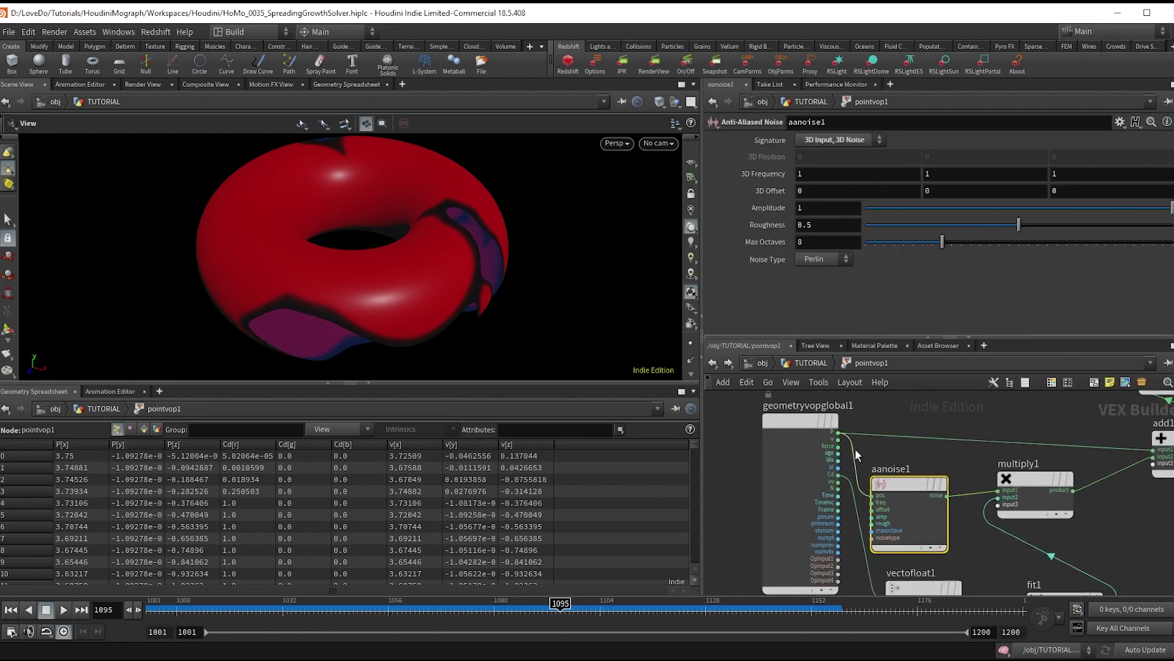
middle_click_drag(772, 183, 845, 184)
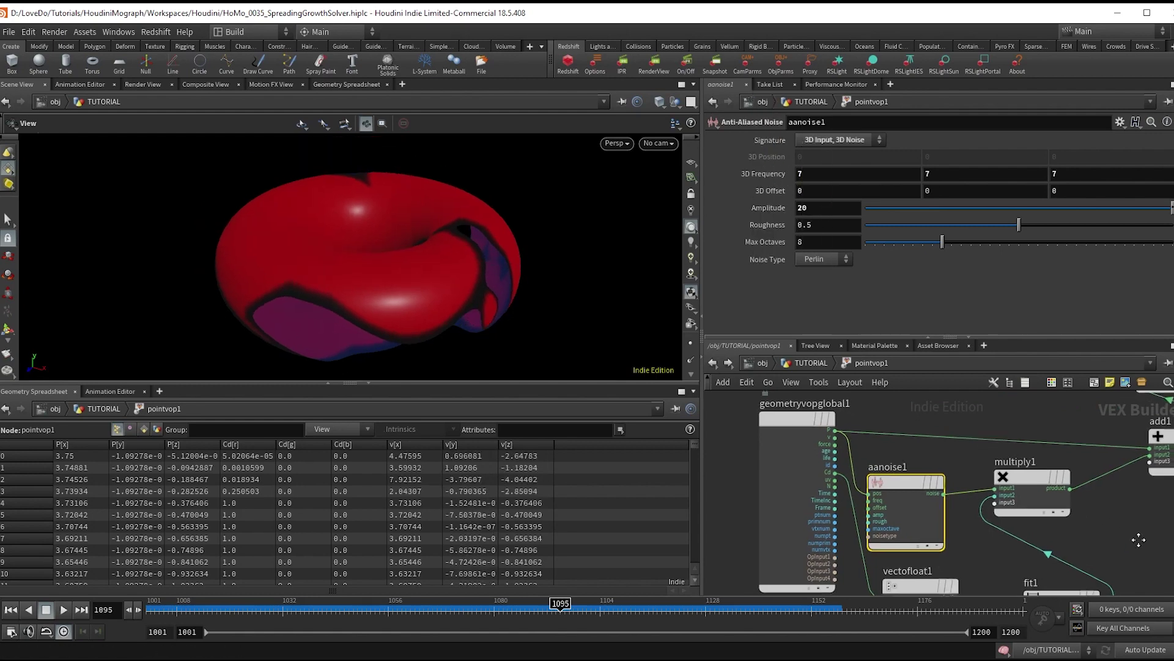
scroll(1139, 539, "down", 2)
scroll(856, 520, "up", 2)
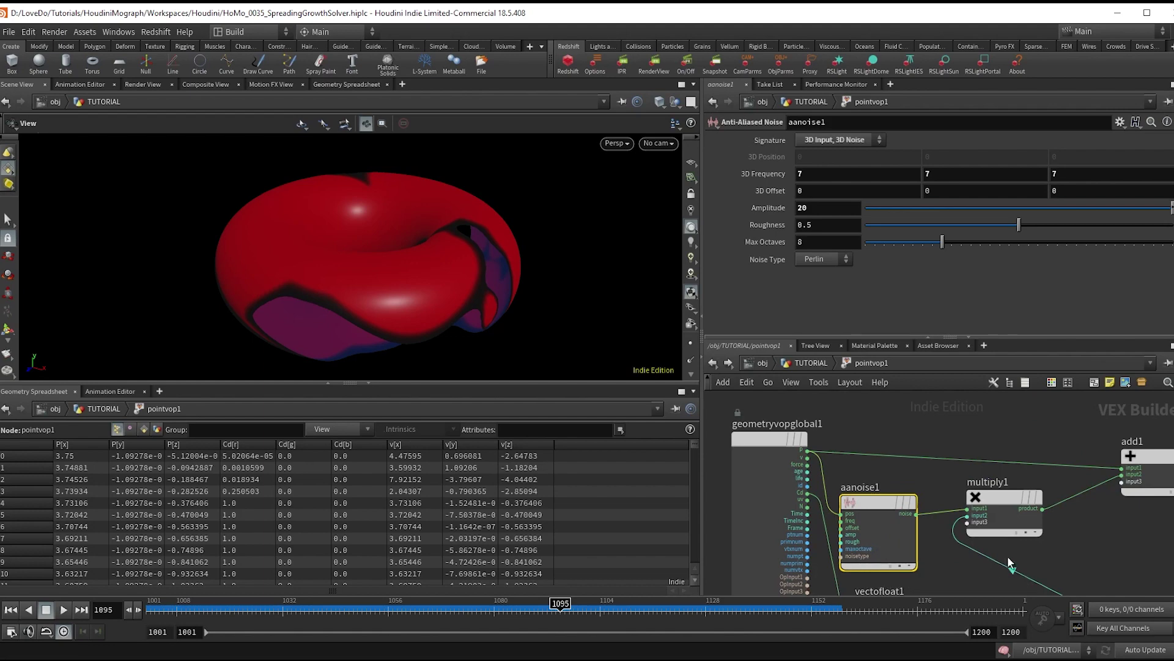
middle_click_drag(1010, 562, 838, 637)
Wire add1's sum to the output P, cut the v wire, and set noise amplitude to 0.591
left_click(991, 543)
left_click(995, 467)
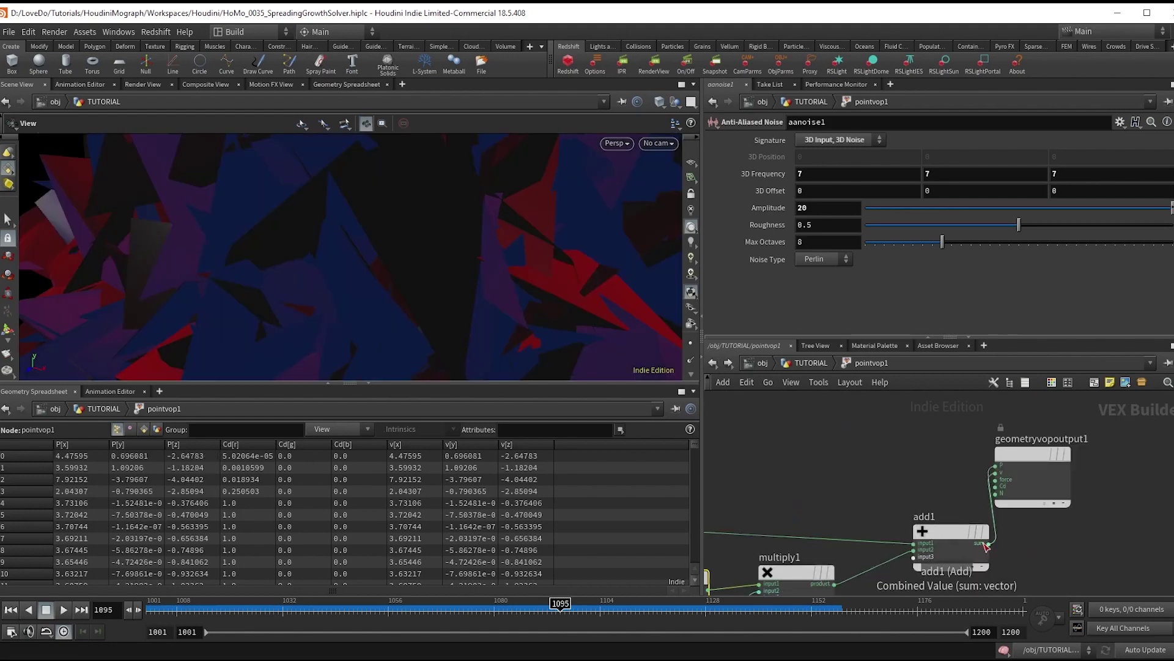
left_click_drag(995, 472, 995, 486)
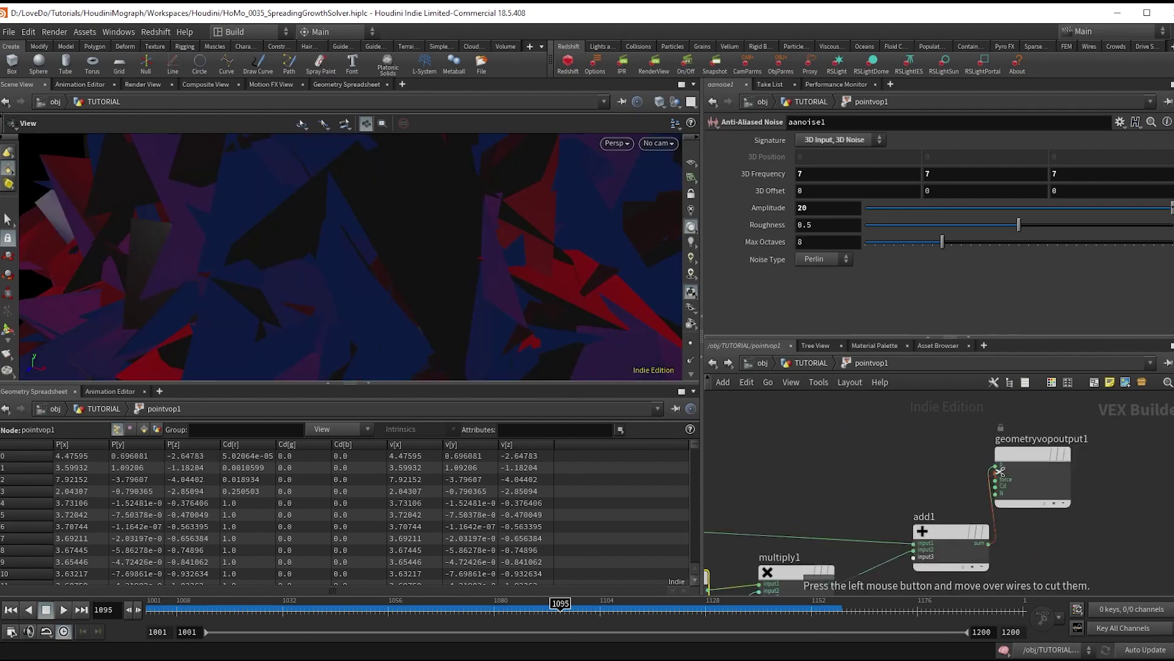
middle_click_drag(869, 569, 968, 481)
left_click_drag(1170, 207, 1112, 217)
At the TUTORIAL level, display smooth1 and replay the growth from frame 1001
left_click(812, 363)
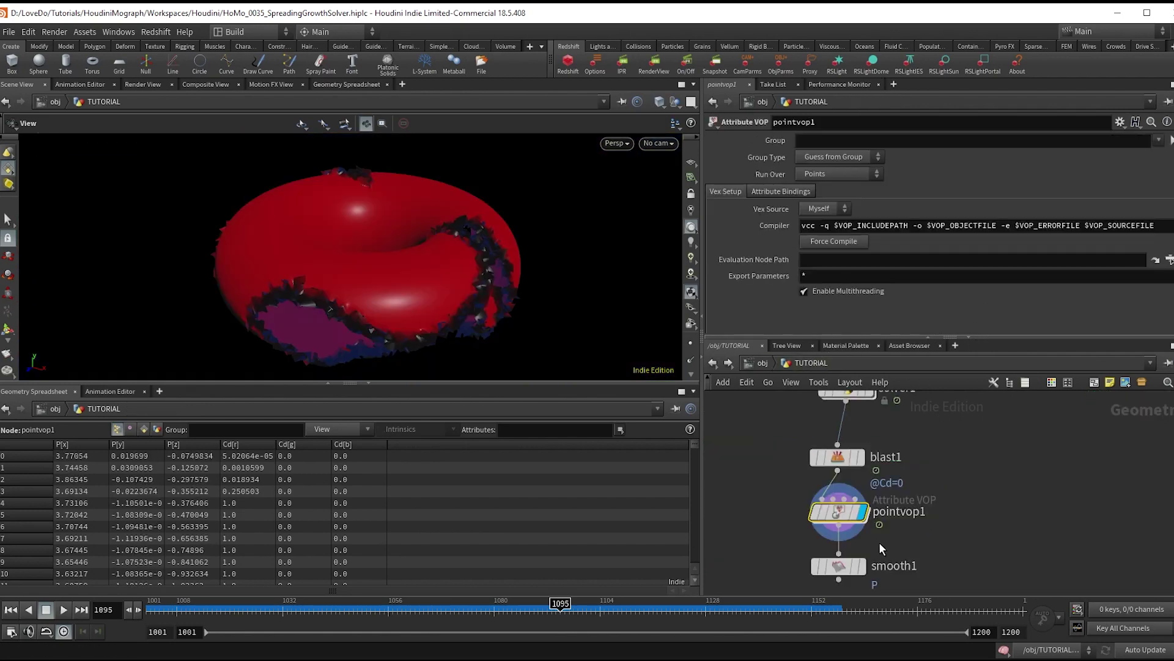
left_click(863, 567)
left_click(398, 606)
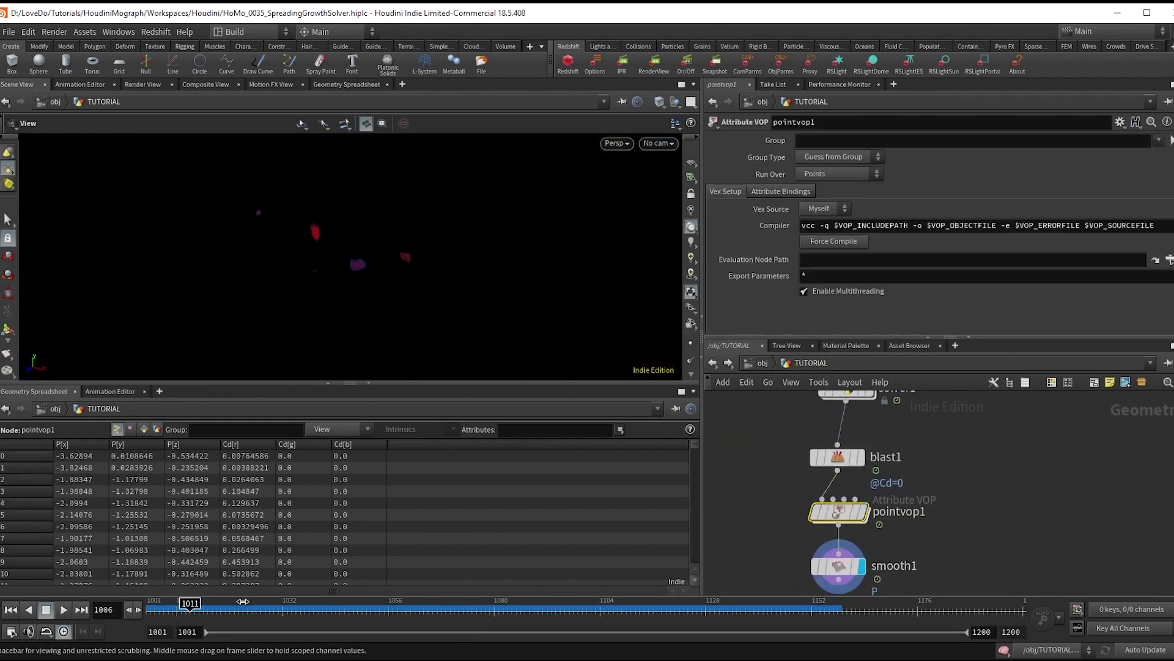
left_click_drag(475, 602, 131, 616)
left_click(62, 611)
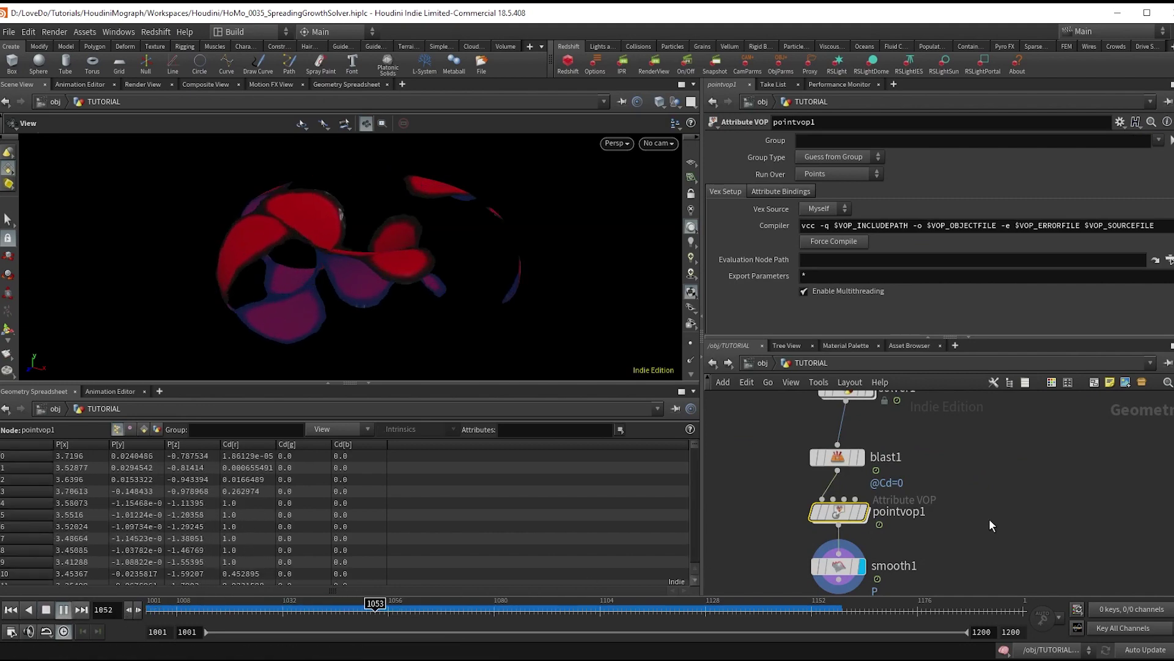
left_click(46, 610)
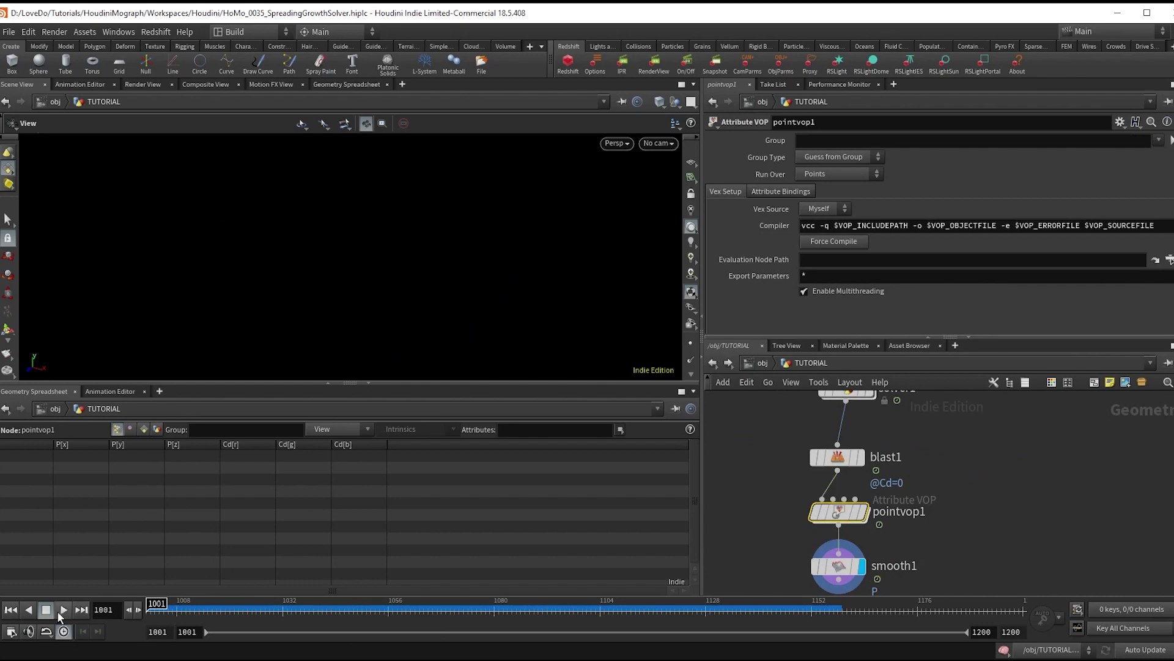
left_click(63, 610)
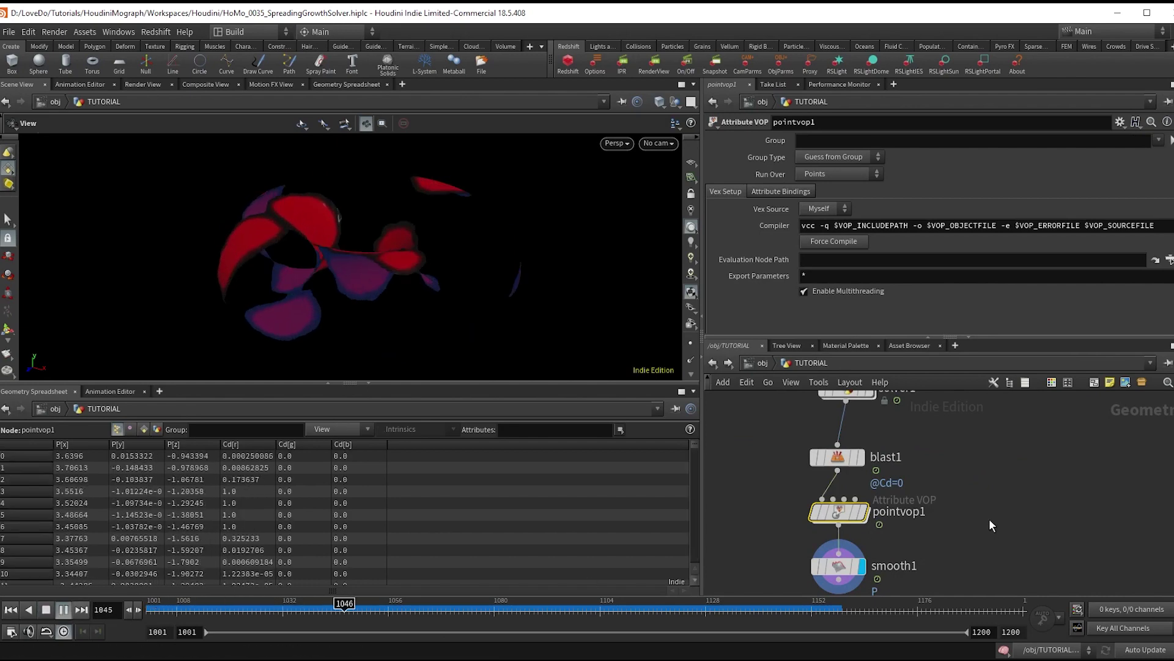